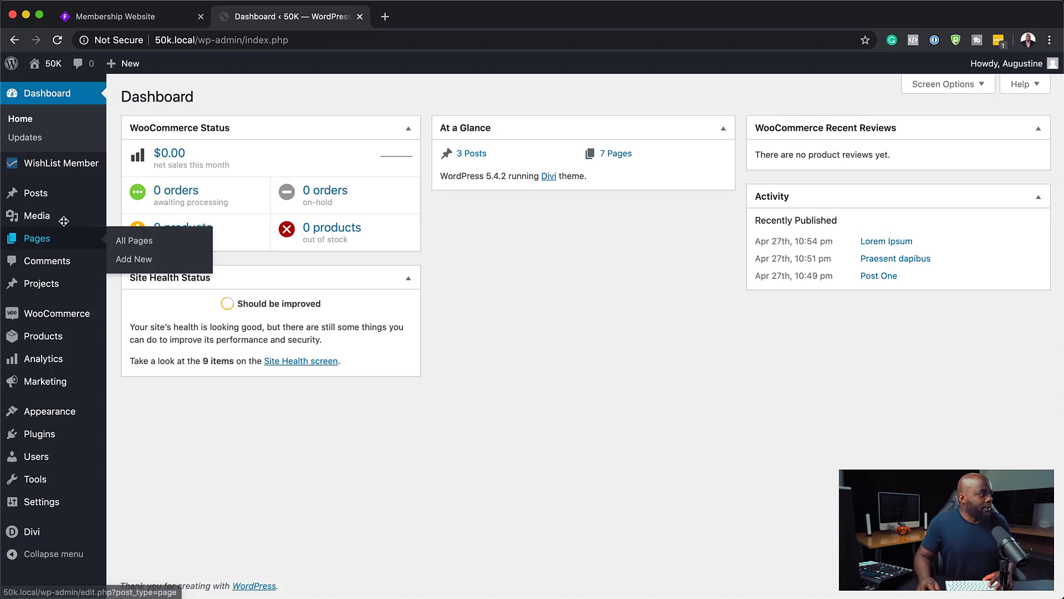
Create a new page titled Landing, publish it, and return to the pages list.
mouse_move(87, 169)
mouse_move(61, 208)
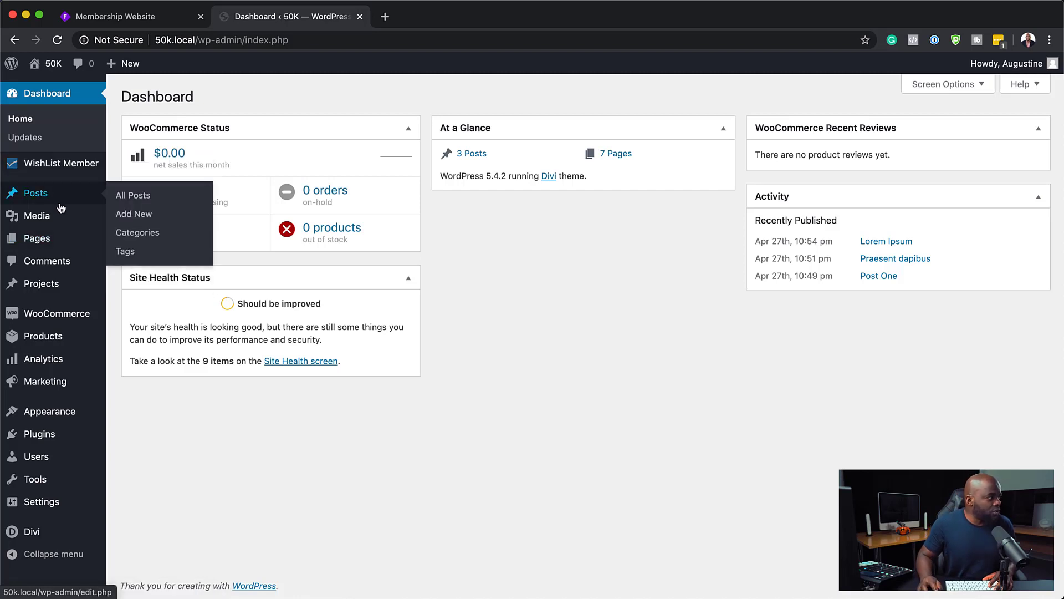
mouse_move(75, 243)
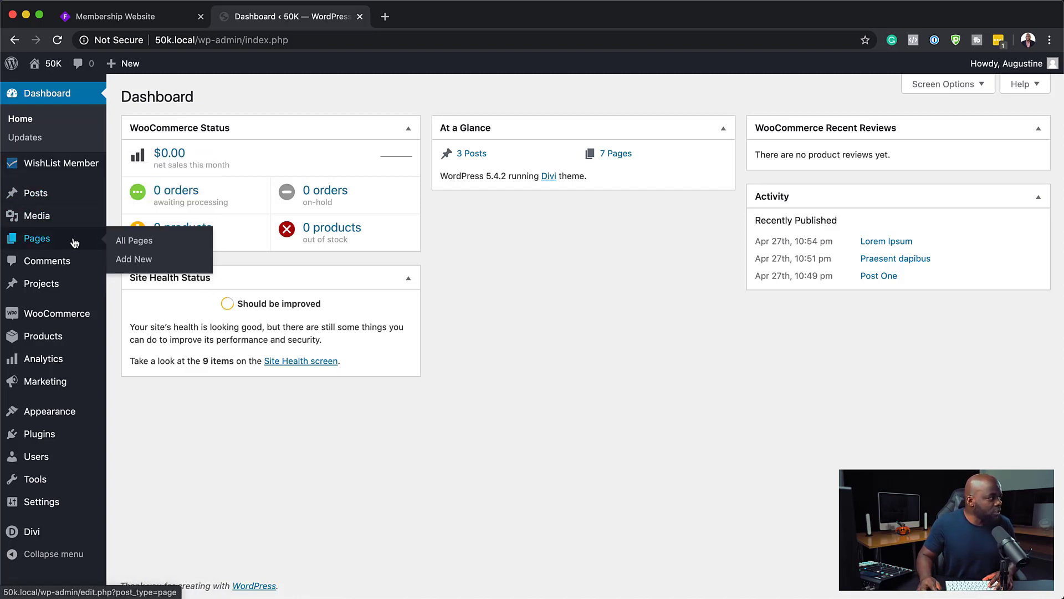
click(147, 260)
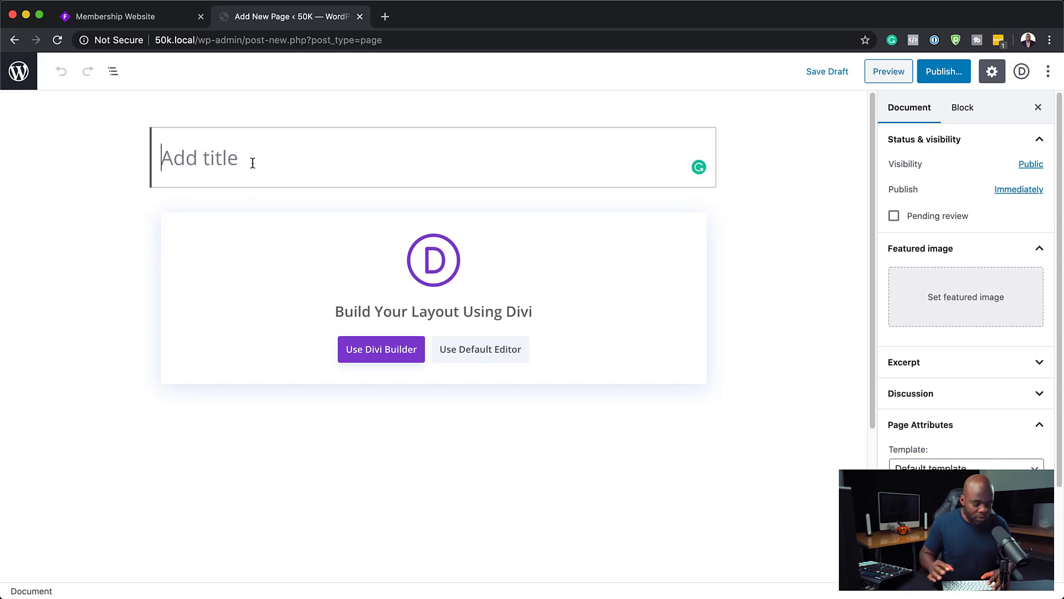
text(Landing)
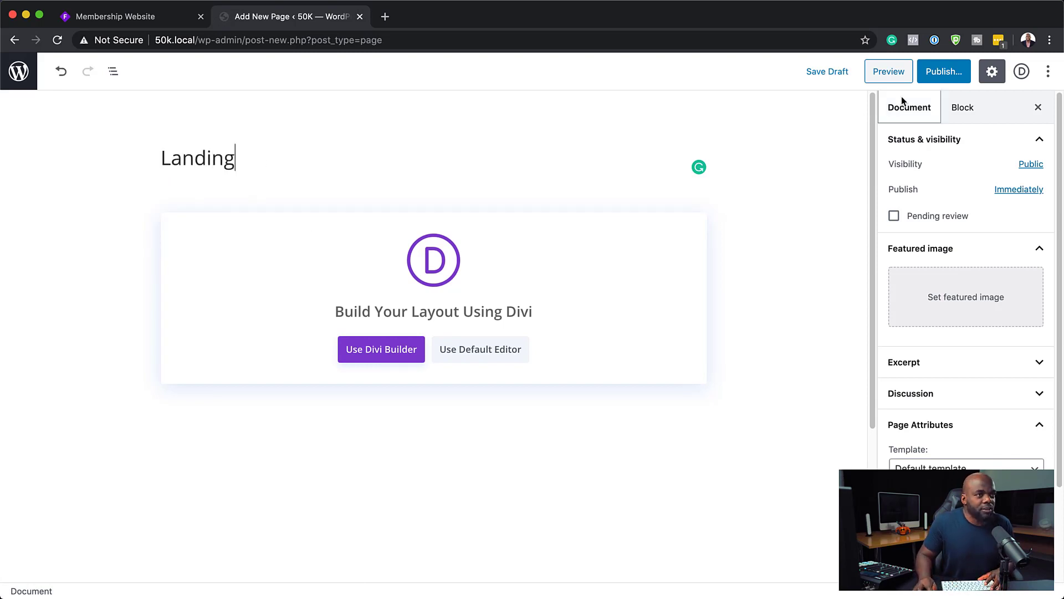
click(944, 72)
click(979, 77)
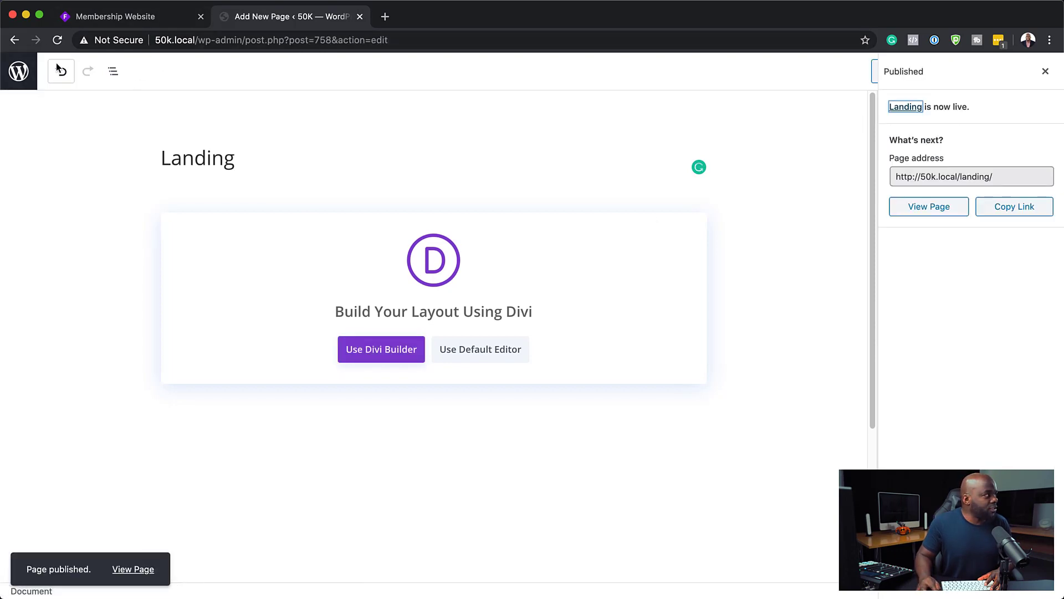
click(19, 72)
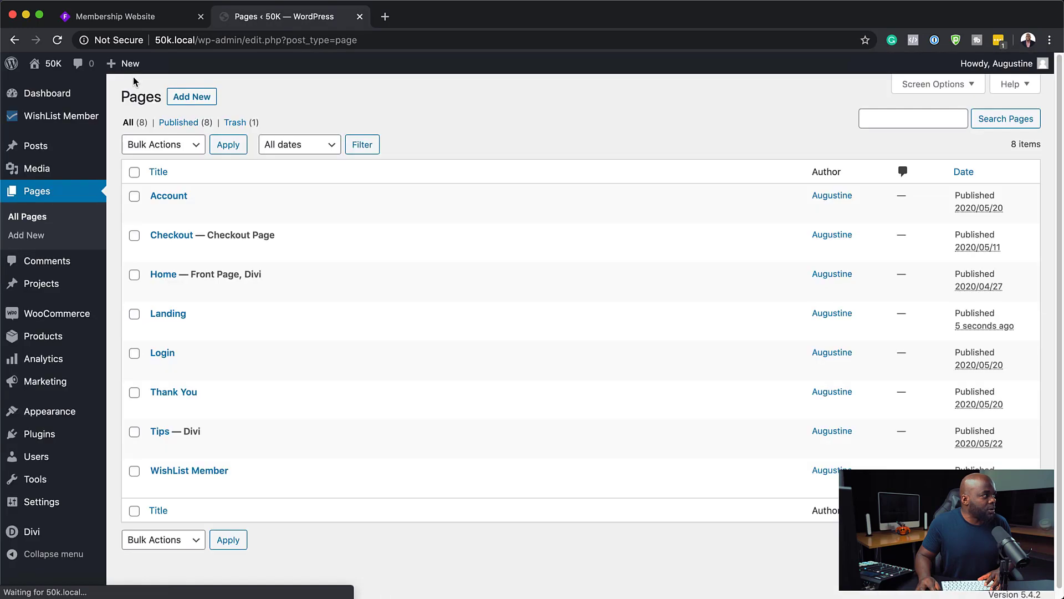
Add and publish another new page titled Memberships, and go back to the pages list.
click(201, 98)
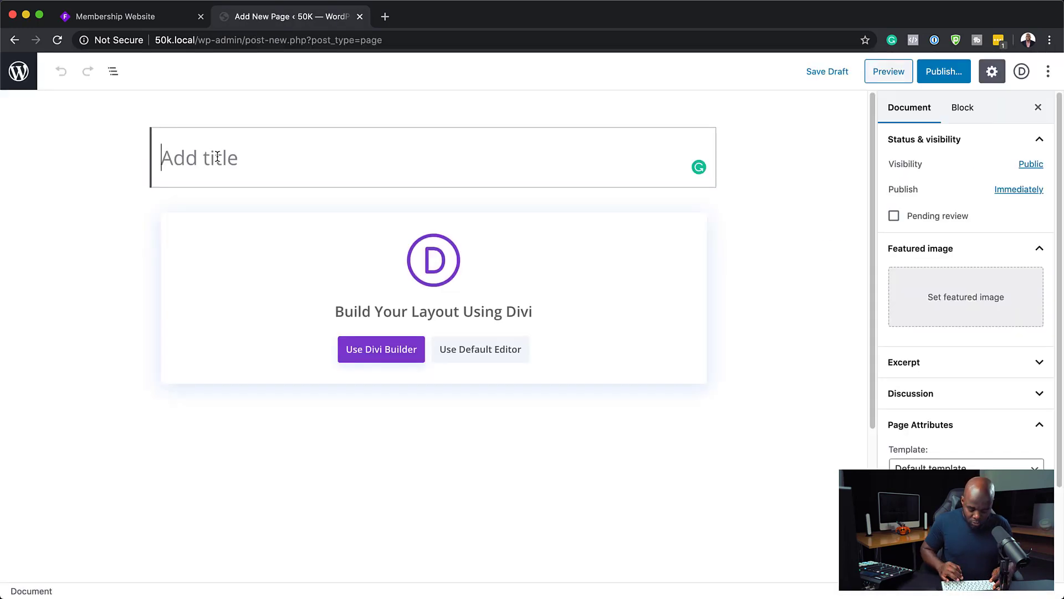
text(Memberships)
click(944, 70)
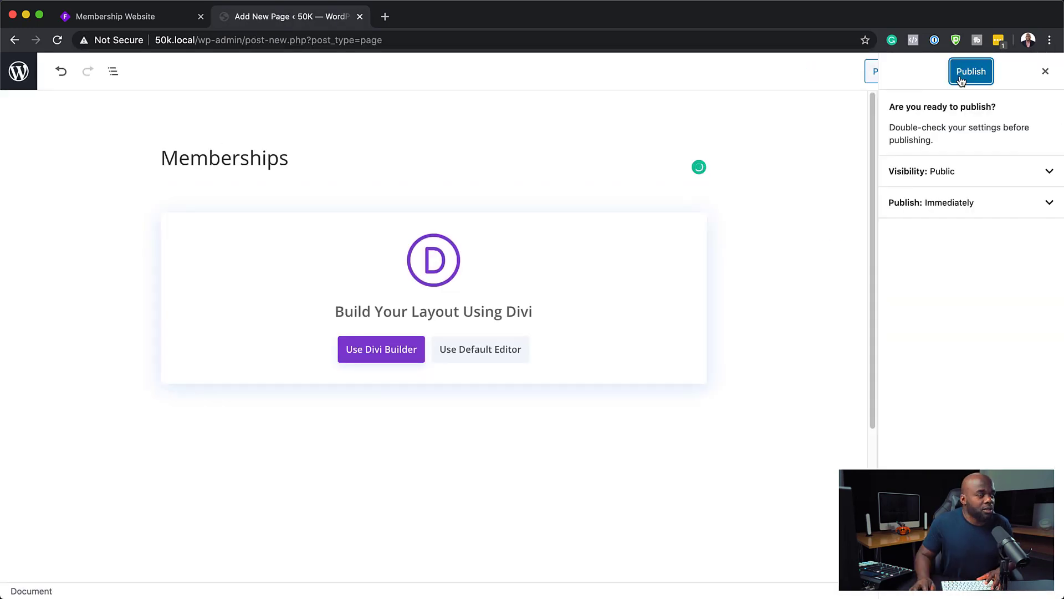
click(961, 72)
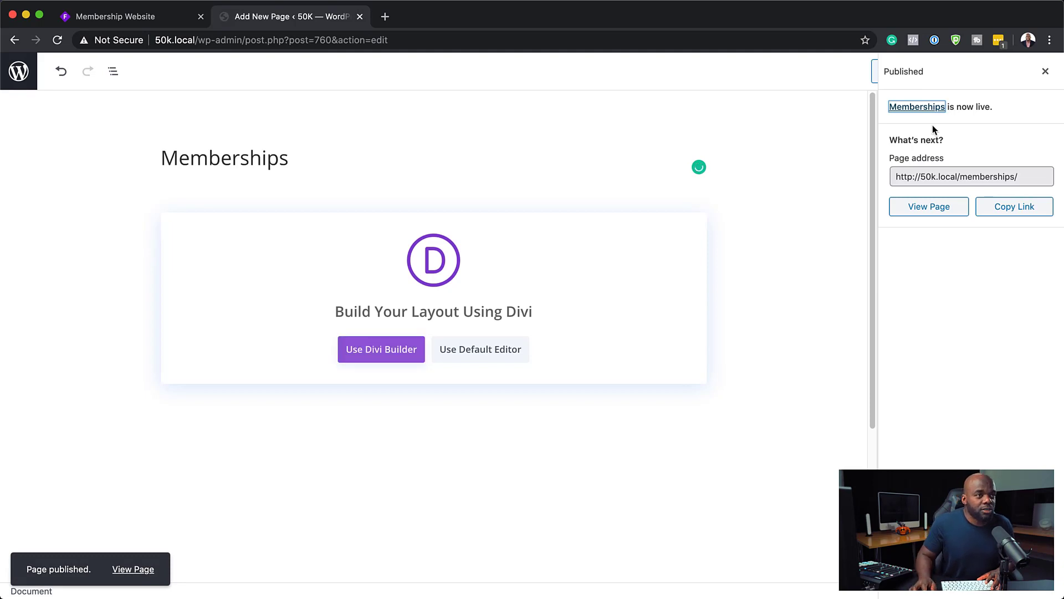
click(28, 75)
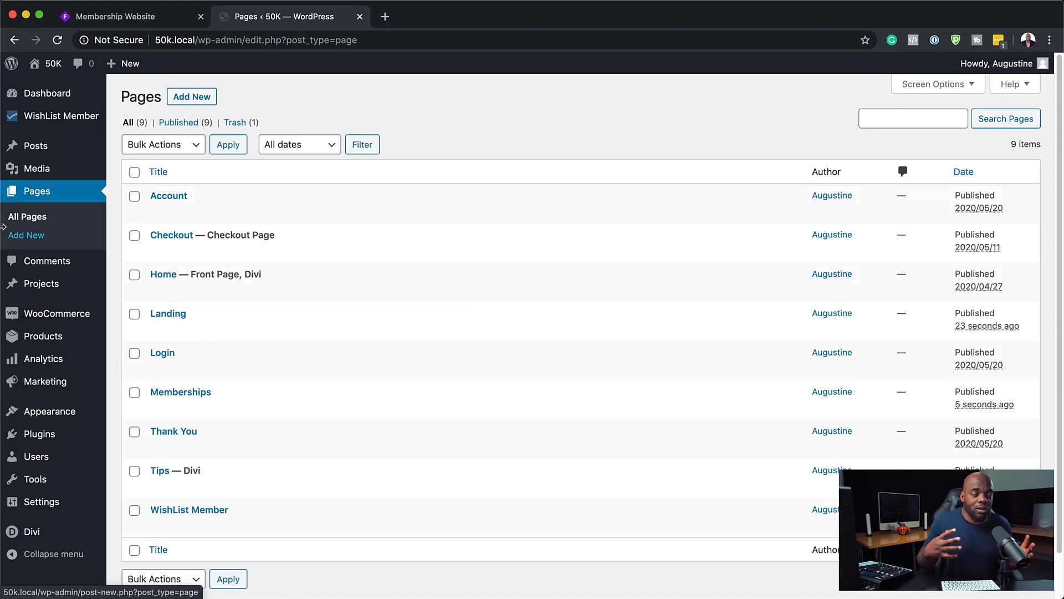
Check the Posts and Pages blocks in the Membership Website diagram in Whimsical, and return to the WordPress admin.
mouse_move(41, 151)
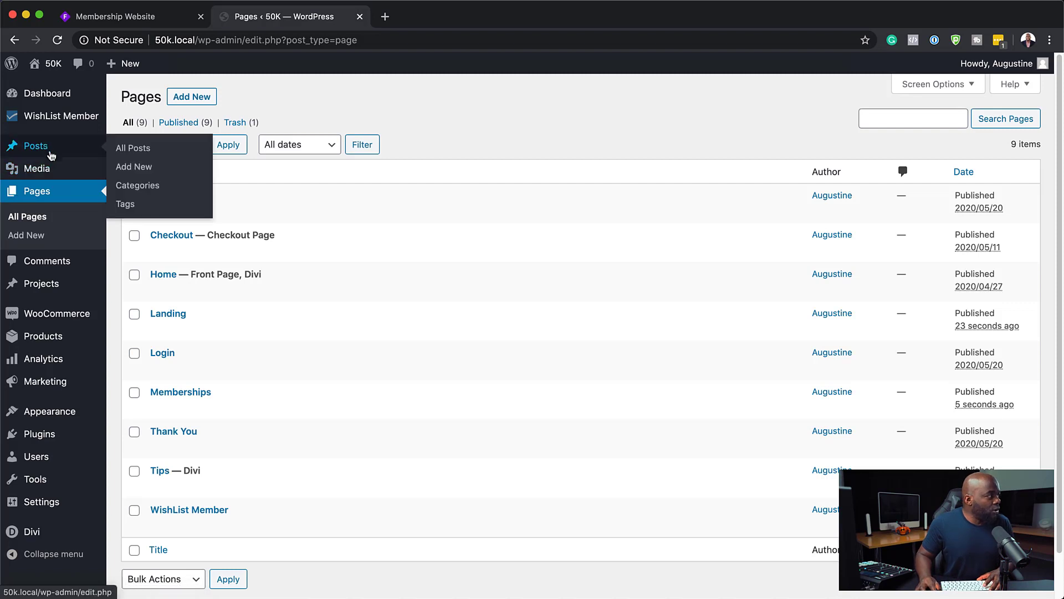
click(127, 18)
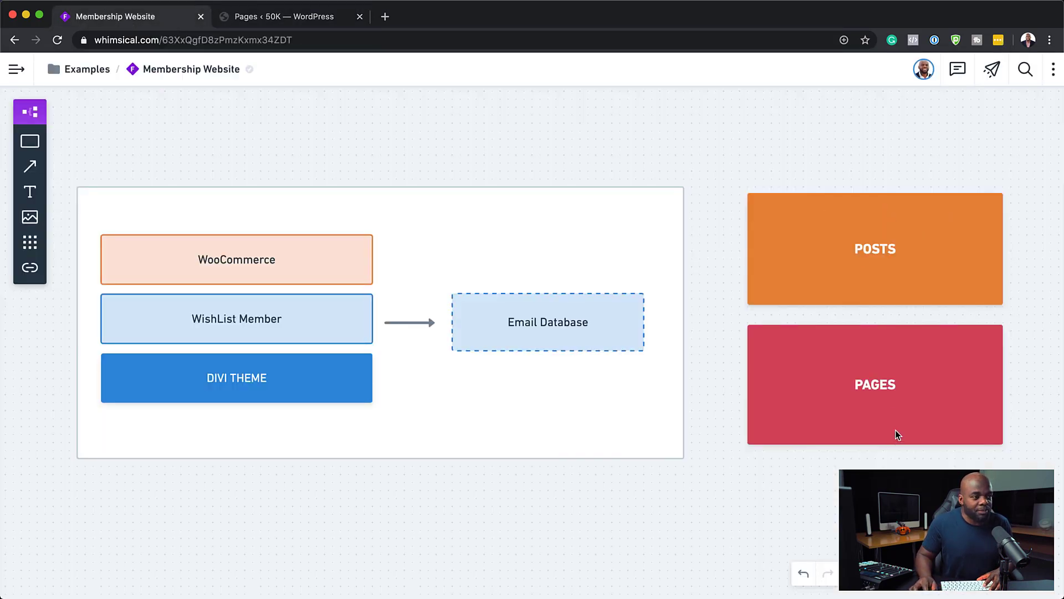
click(298, 20)
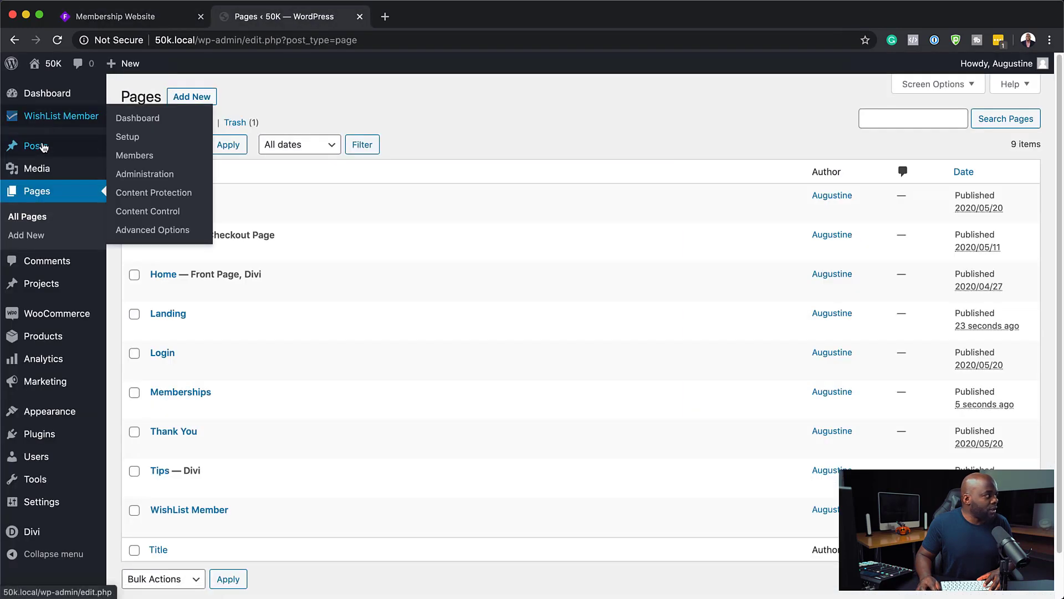
Create a new blog post titled Post One, publish it, and return to the posts list.
mouse_move(42, 146)
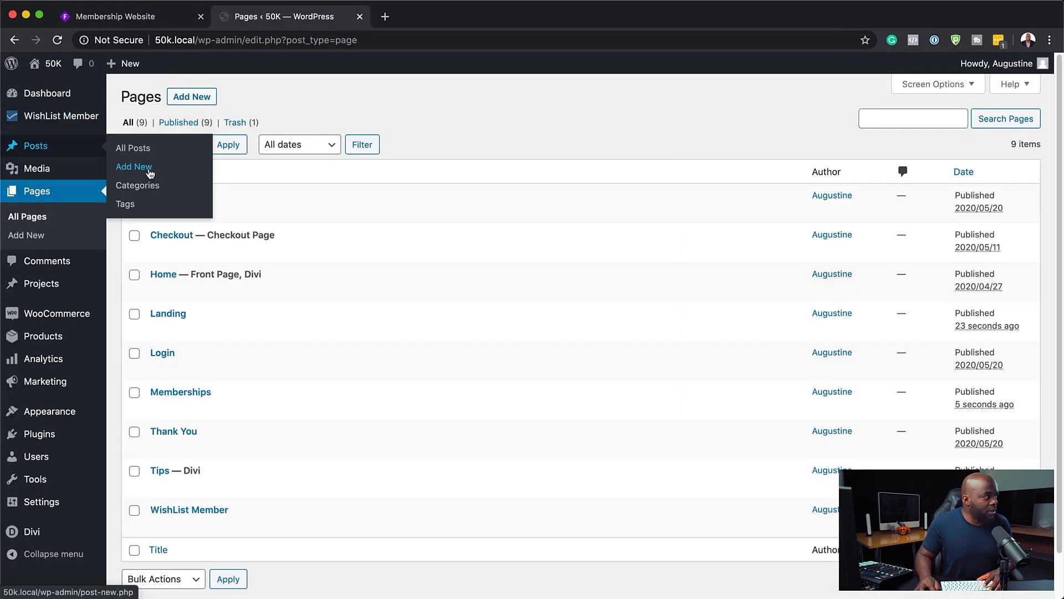
click(146, 169)
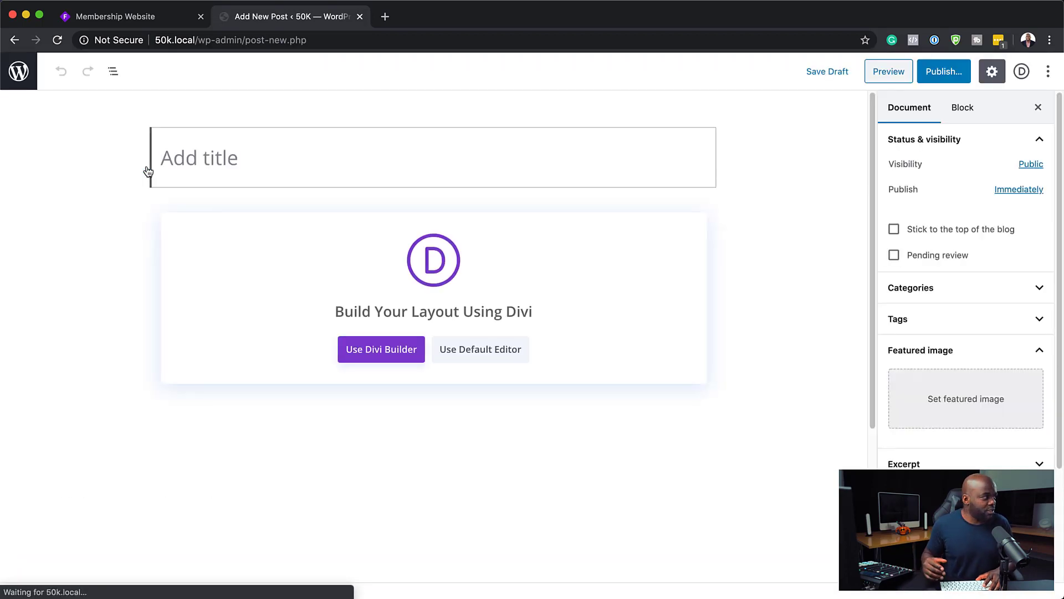
text(Post One)
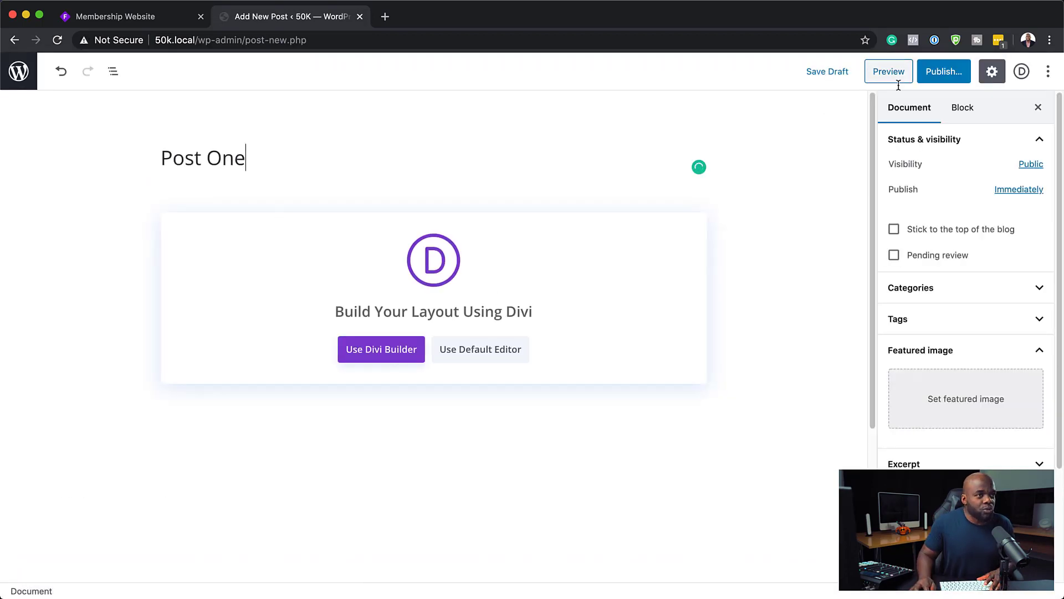
click(944, 72)
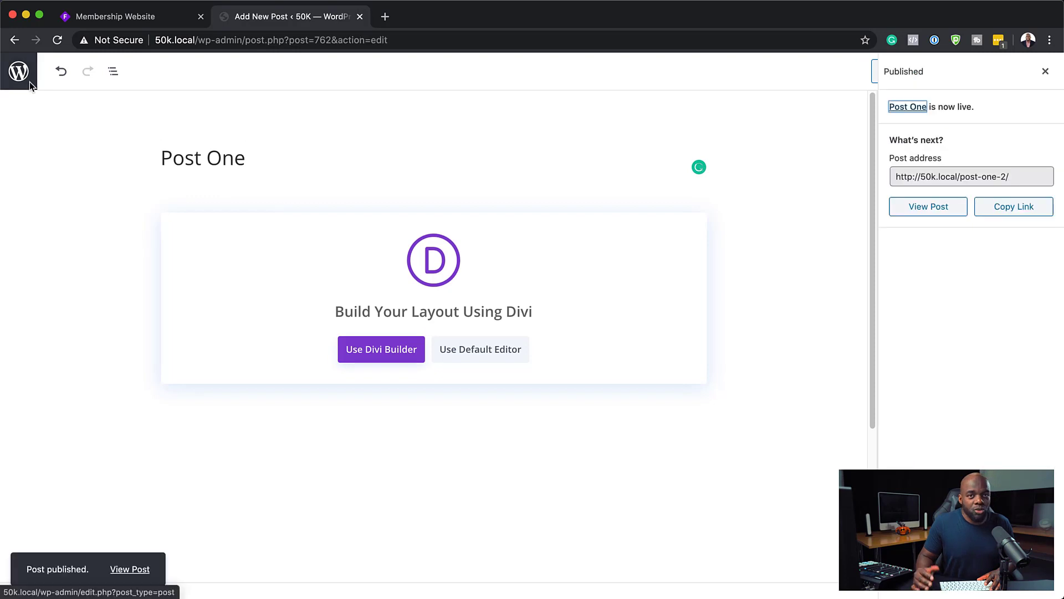
click(18, 71)
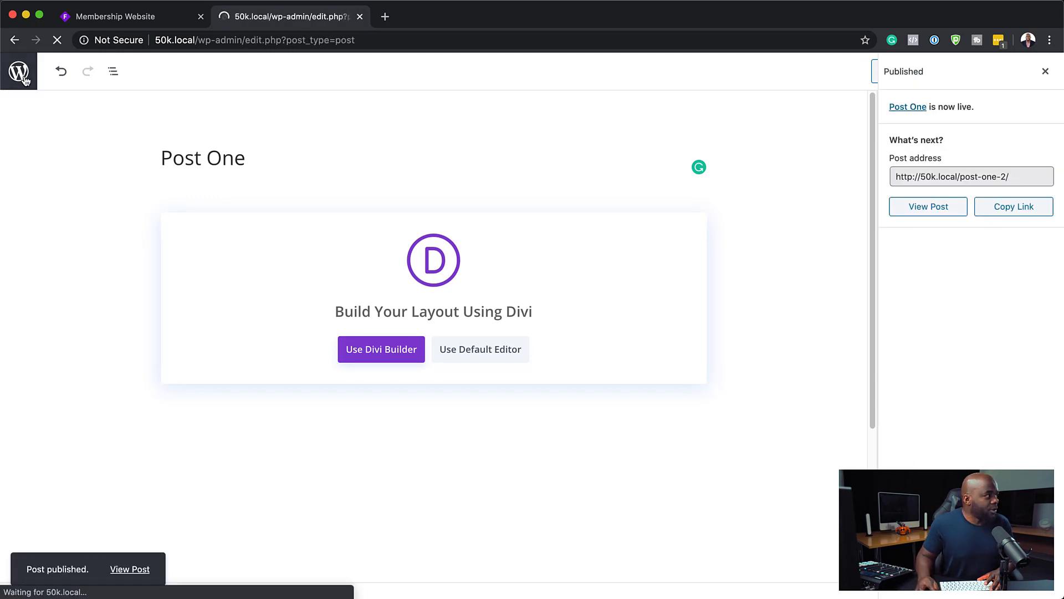
Add and publish a second post titled Post Two, and go back to the posts list.
click(194, 99)
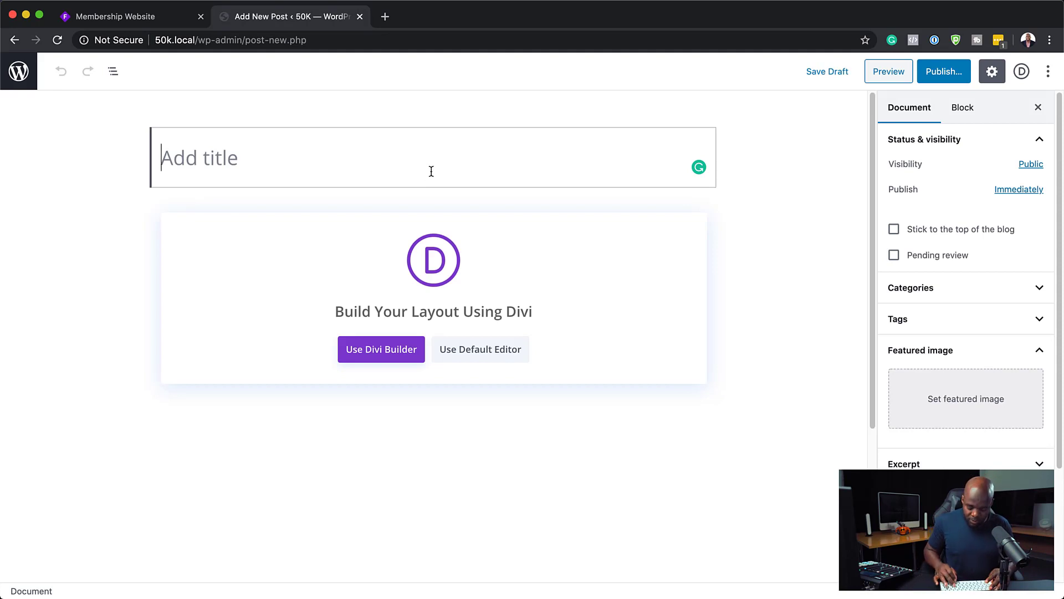
text(Post Two)
click(944, 71)
click(956, 72)
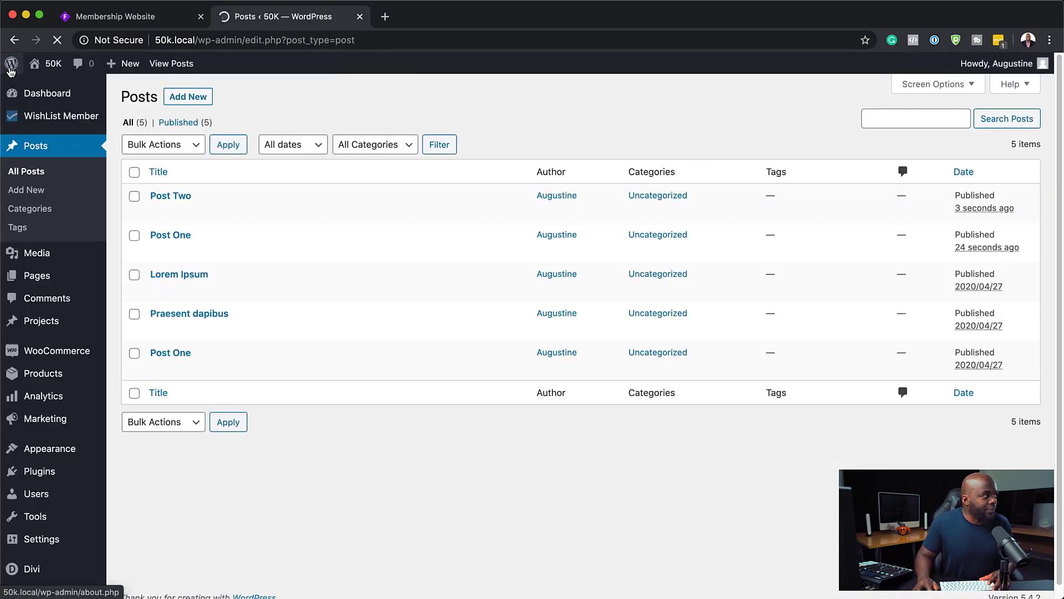
mouse_move(11, 69)
Add a third post titled Post Three, publish it, and leave the editor.
click(188, 97)
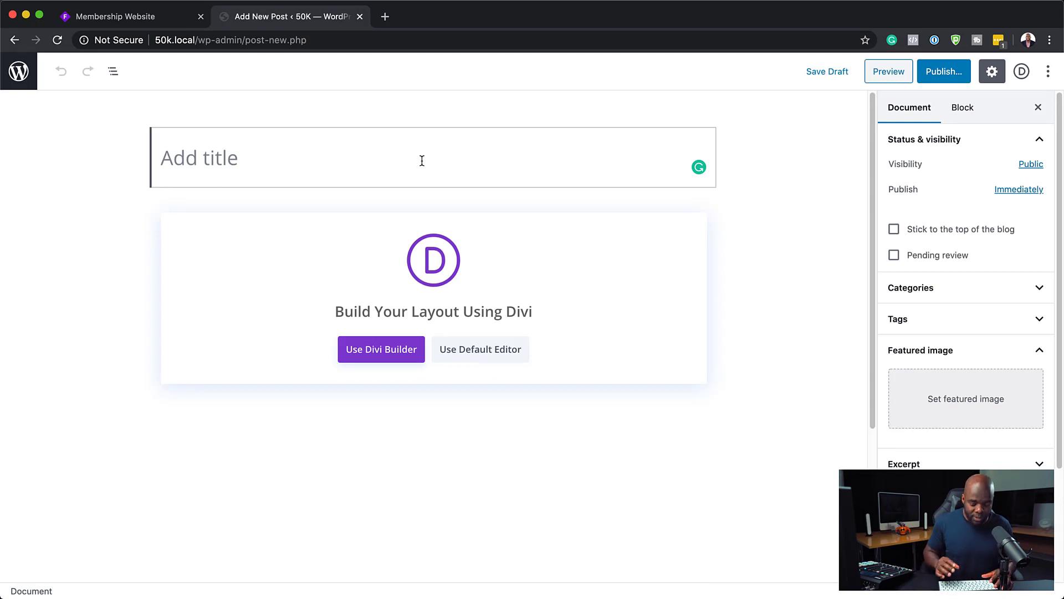
text(Post )
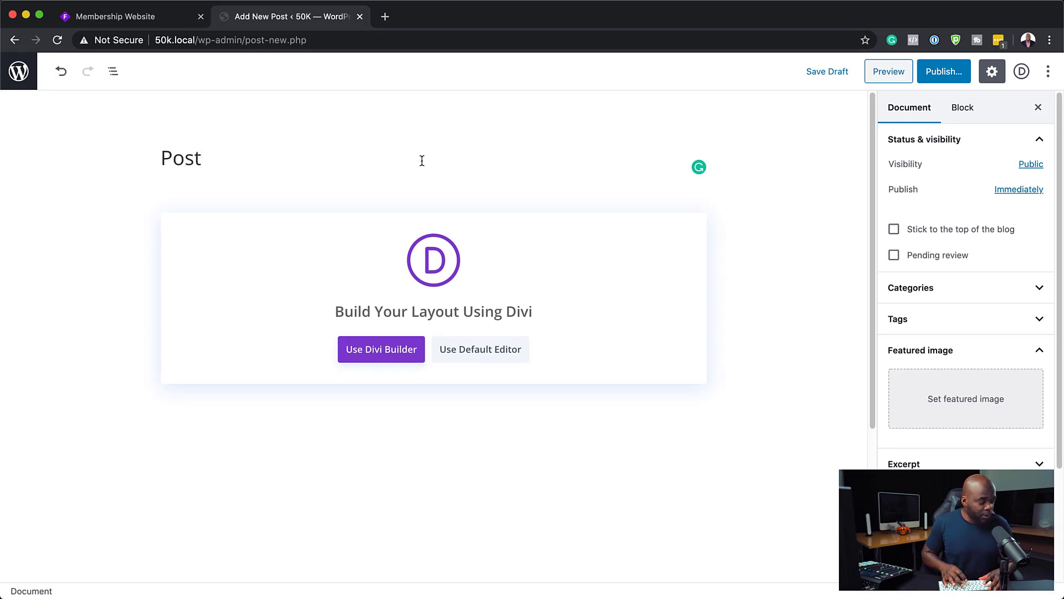
text(Three)
click(943, 71)
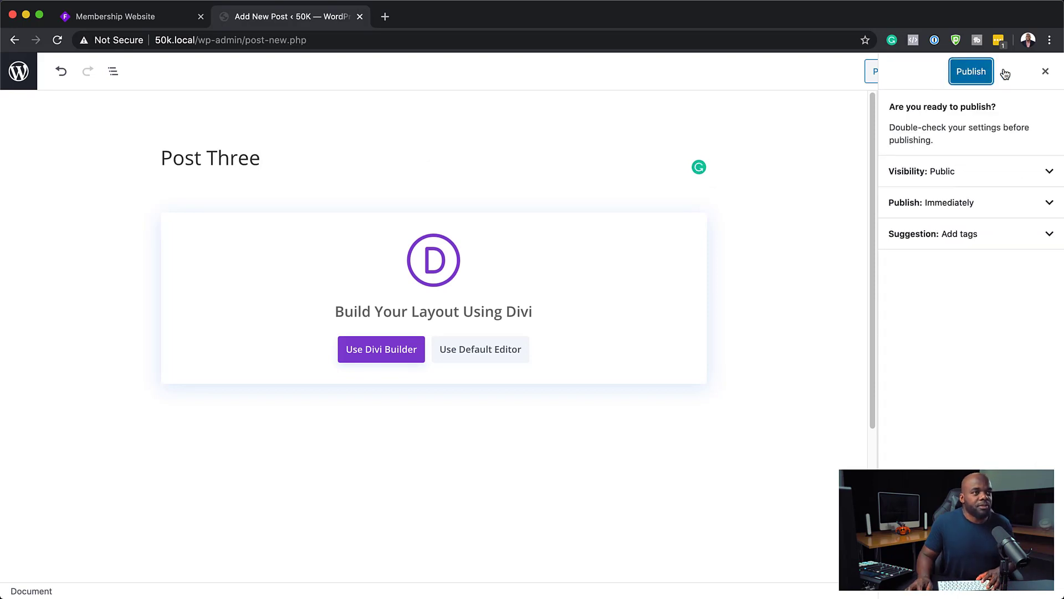
click(974, 73)
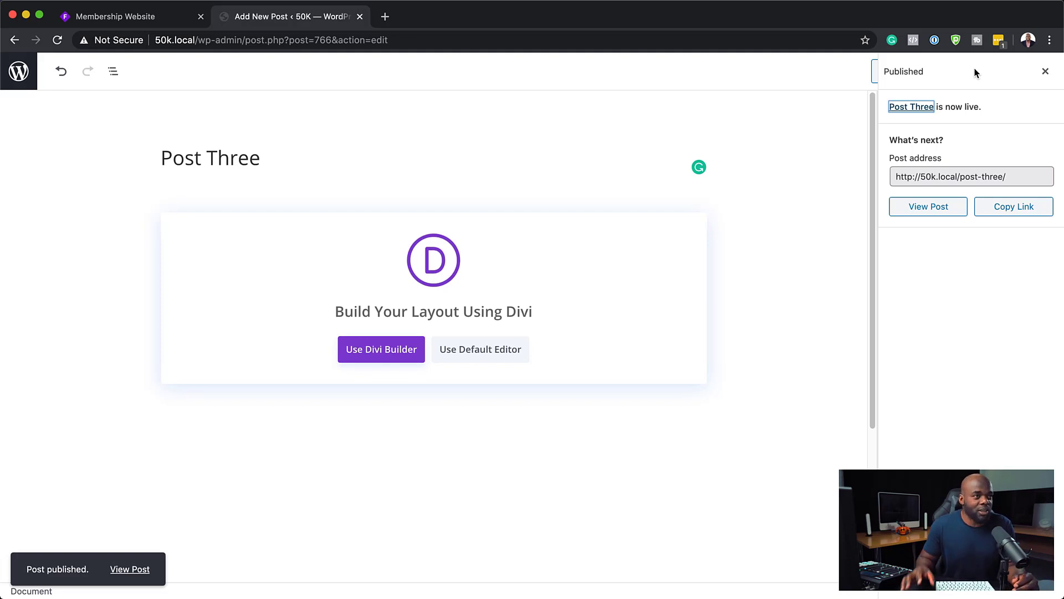
click(25, 75)
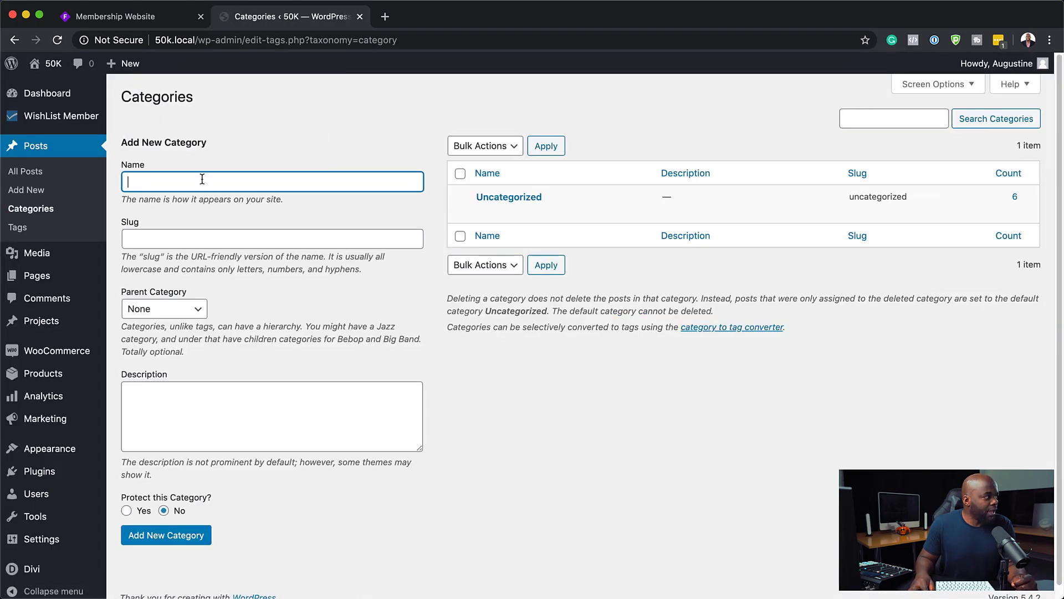
Add a new post category named VIP Members.
click(201, 177)
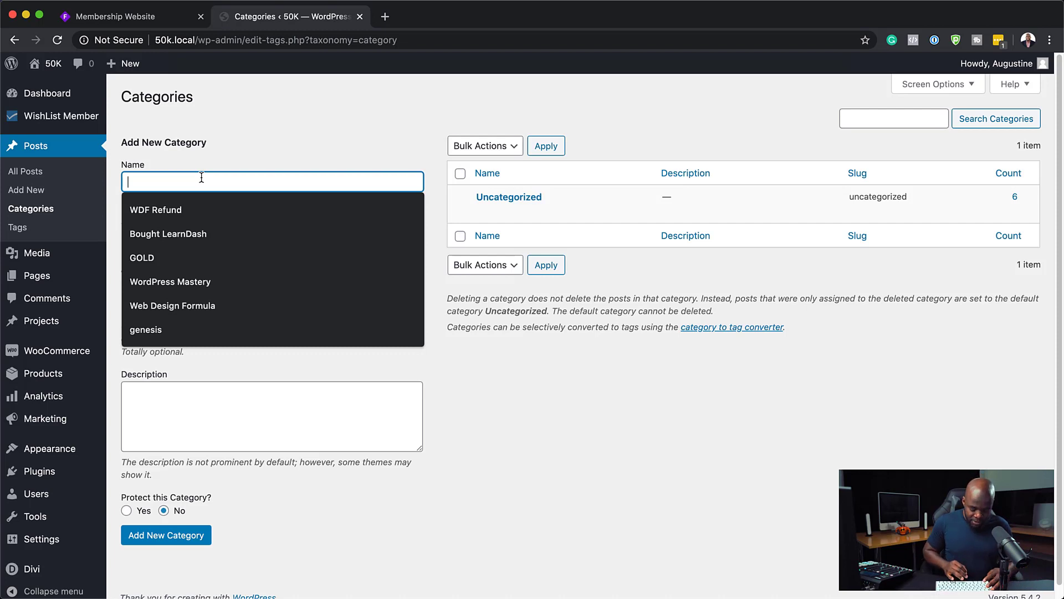
text(VIP )
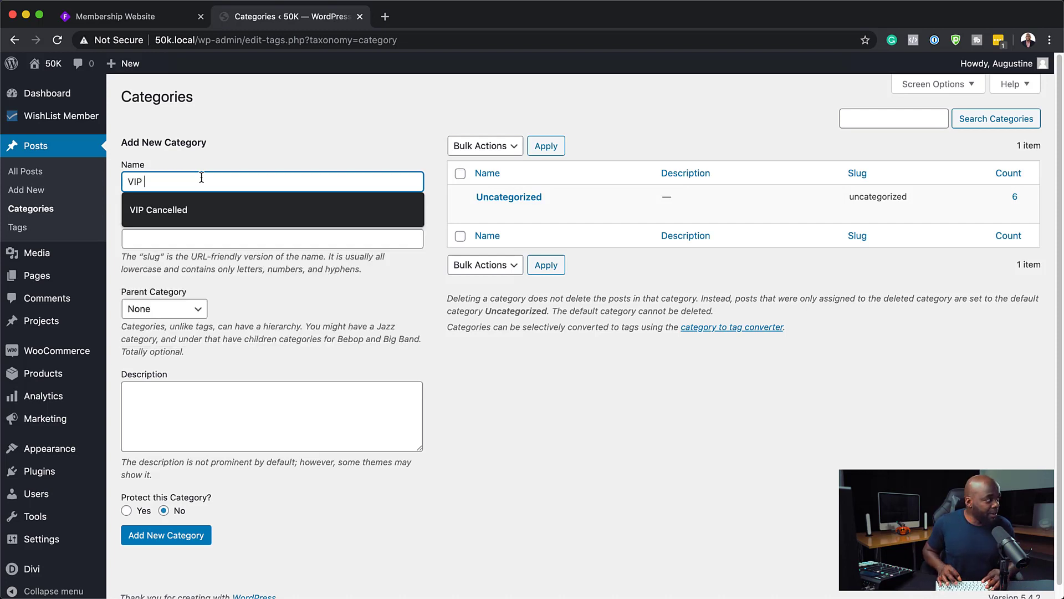
text(Members)
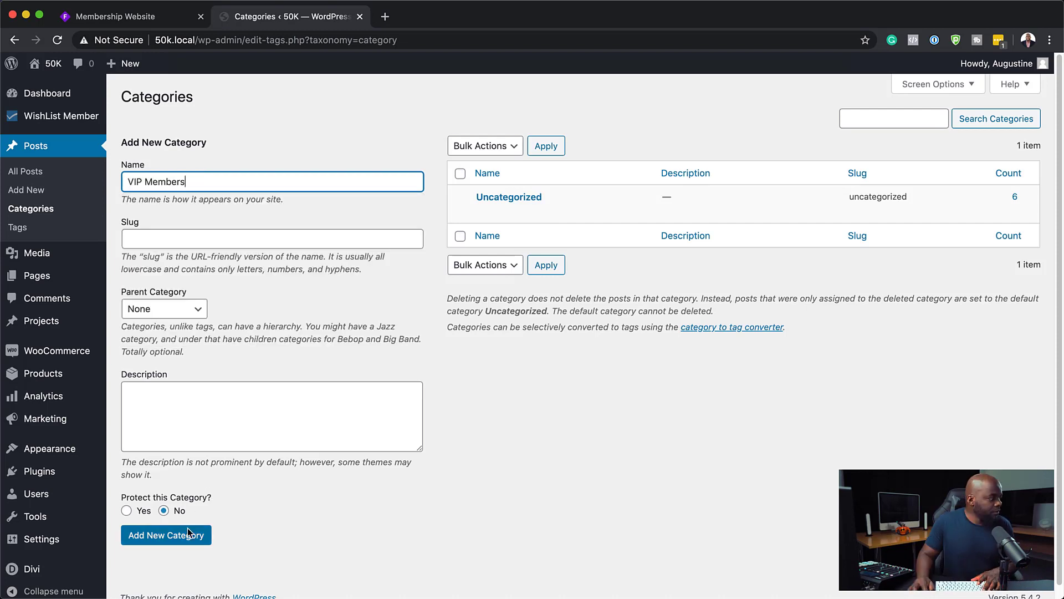
click(186, 538)
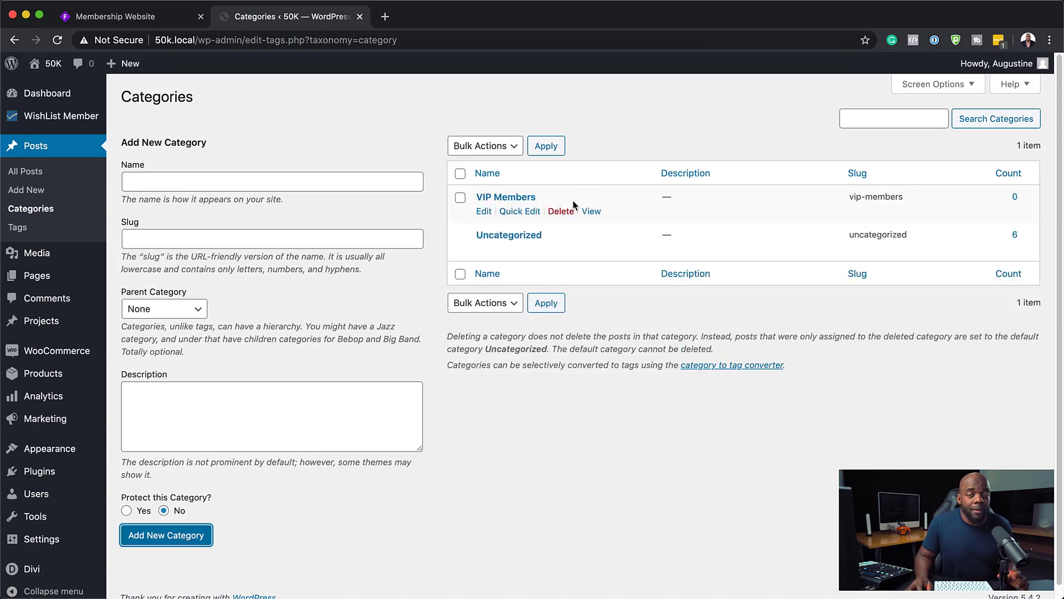
Quick-edit Post Three in the posts list to assign it to VIP Members instead of Uncategorized, and update it.
click(41, 174)
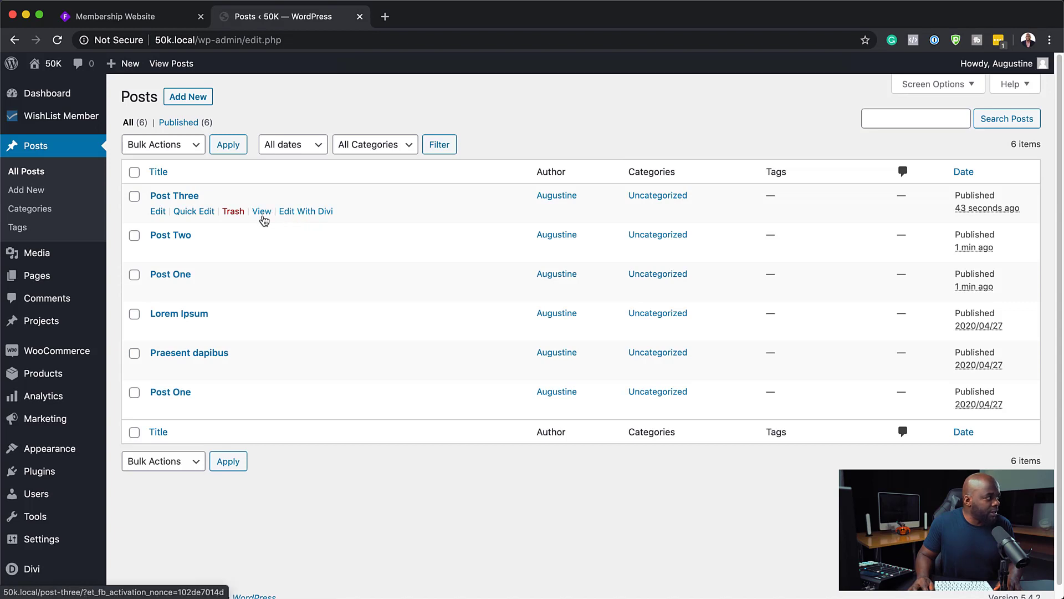
click(199, 212)
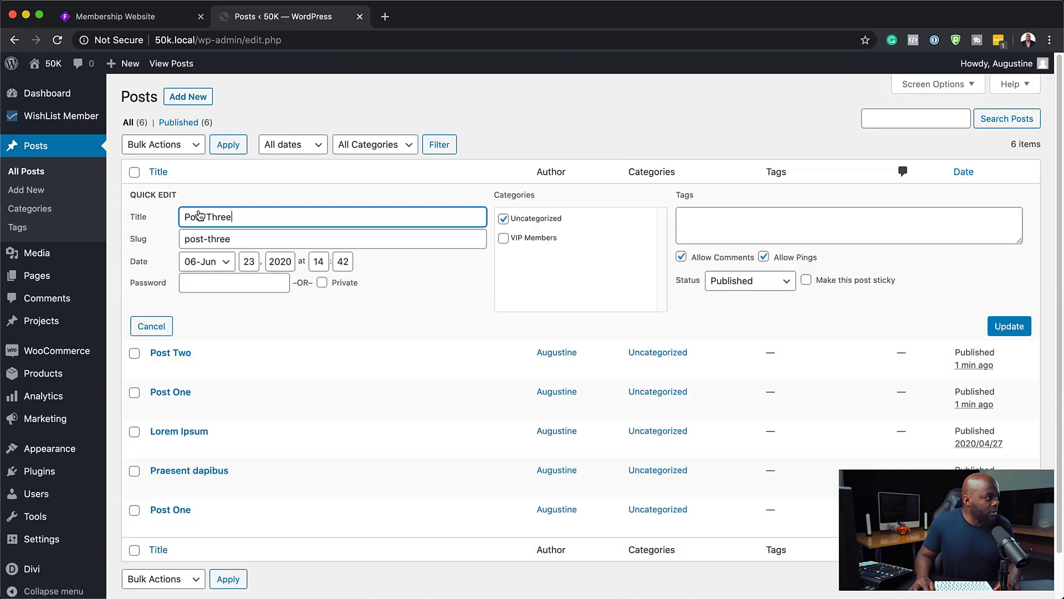
click(503, 238)
click(503, 219)
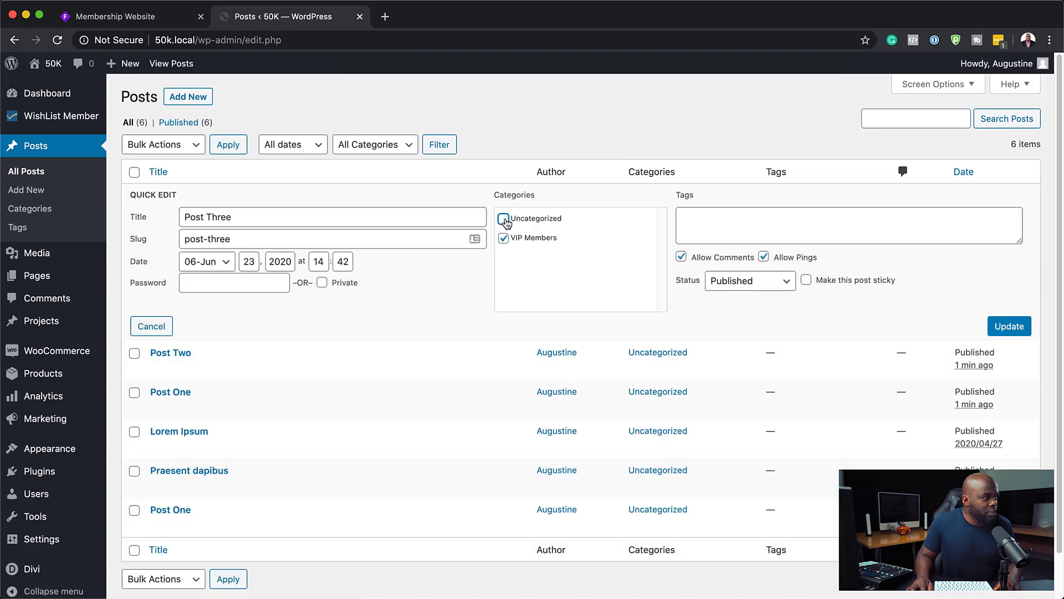
click(1010, 326)
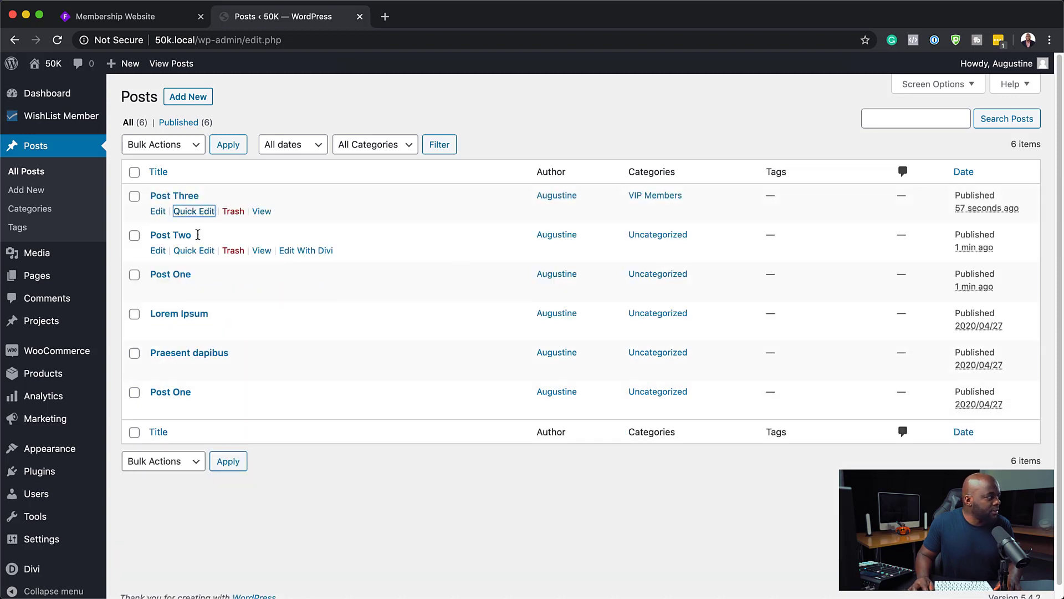
Edit Post Two to assign it to VIP Members instead of Uncategorized, update it, and return to the posts list.
click(159, 252)
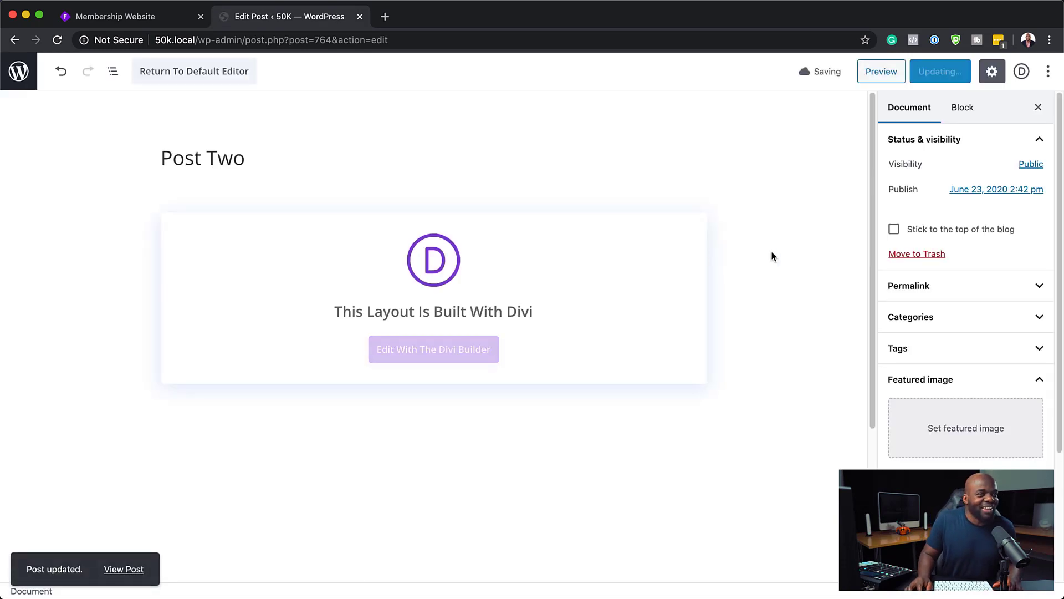
scroll(978, 351, down, 2)
scroll(977, 351, up, 2)
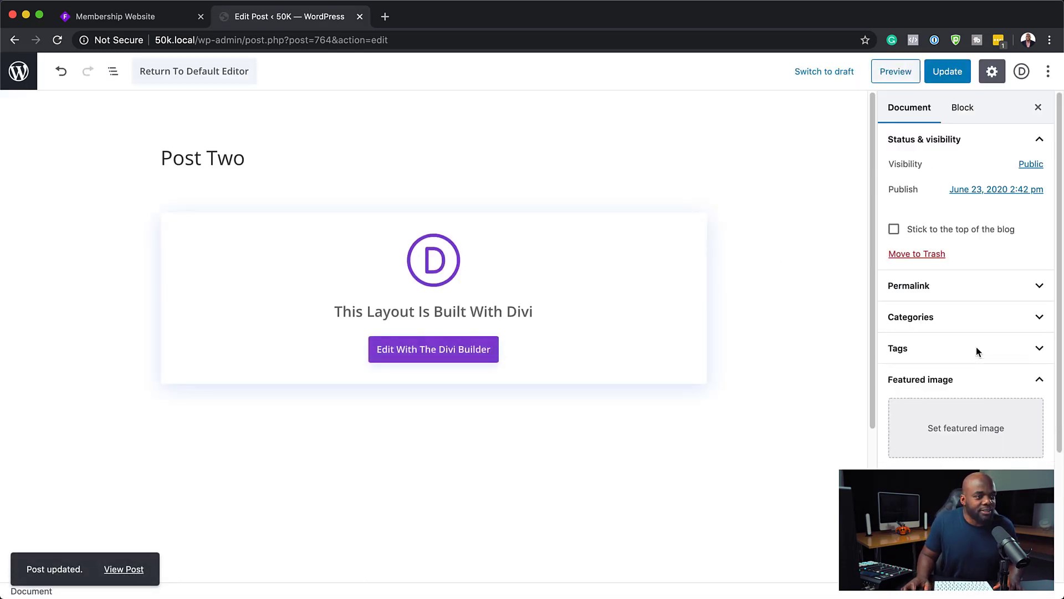
click(936, 320)
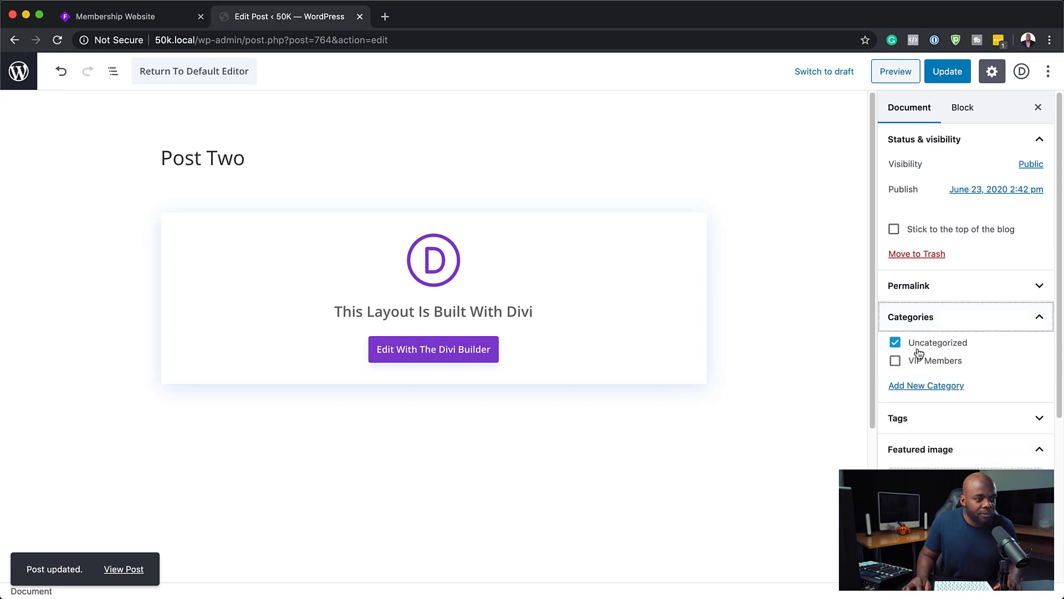
click(895, 360)
click(895, 343)
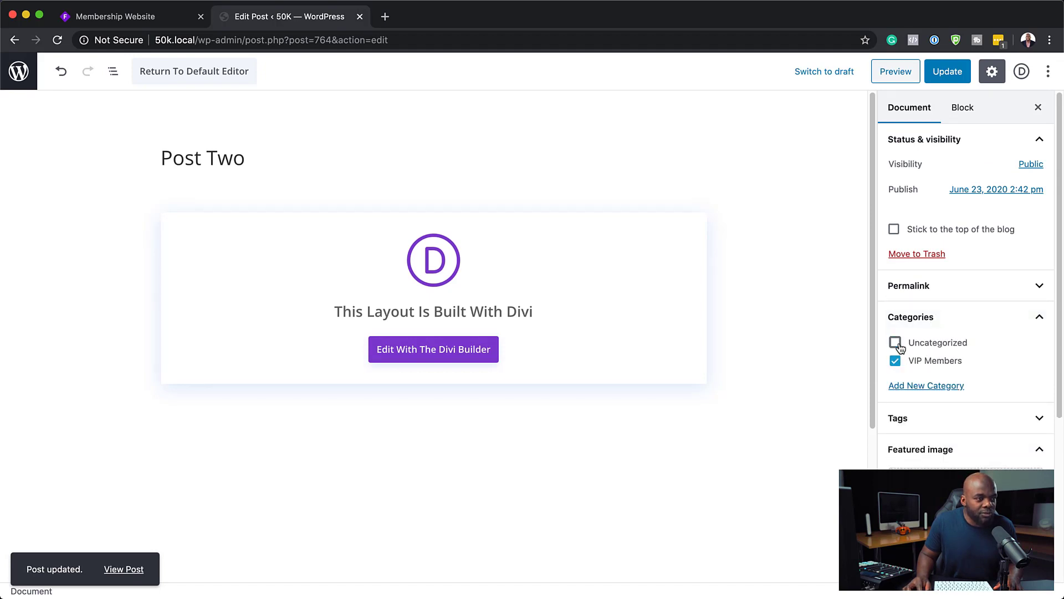
click(956, 79)
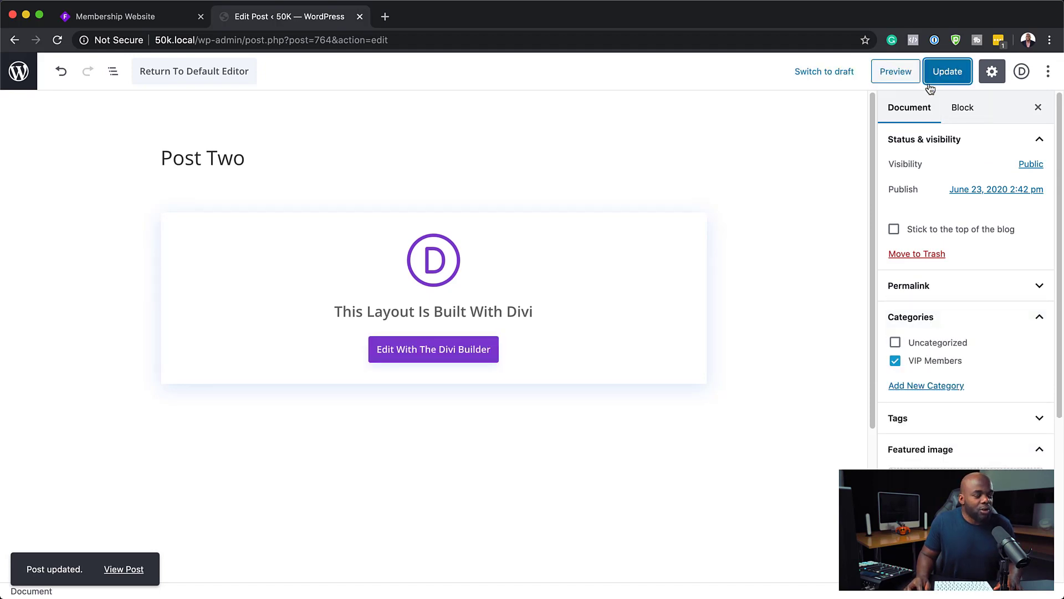
click(14, 41)
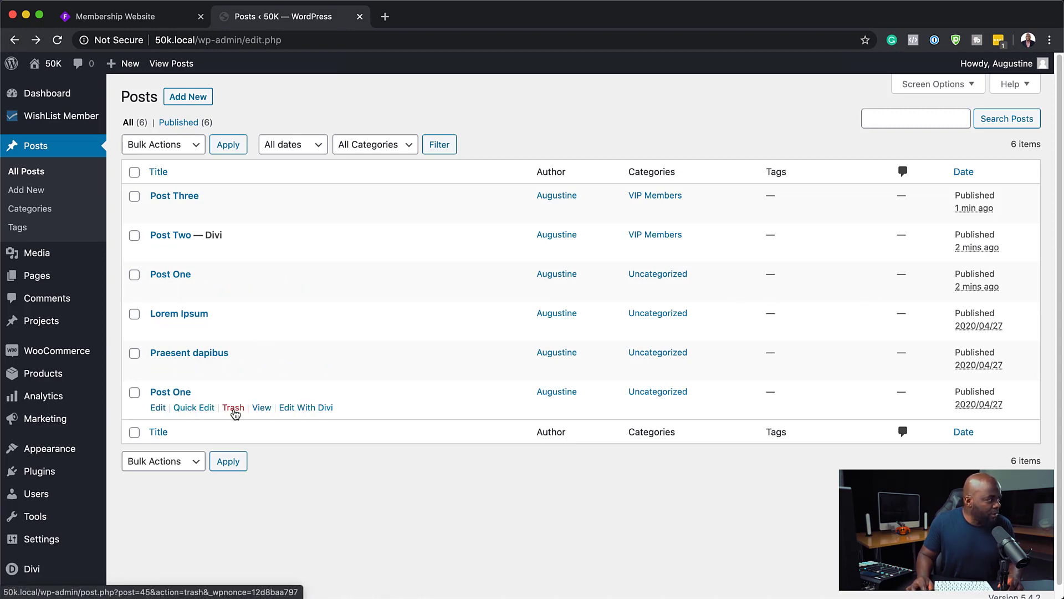
Trash the older Post One dated 2020/04/27, delete it permanently, and return to the full posts list.
click(233, 409)
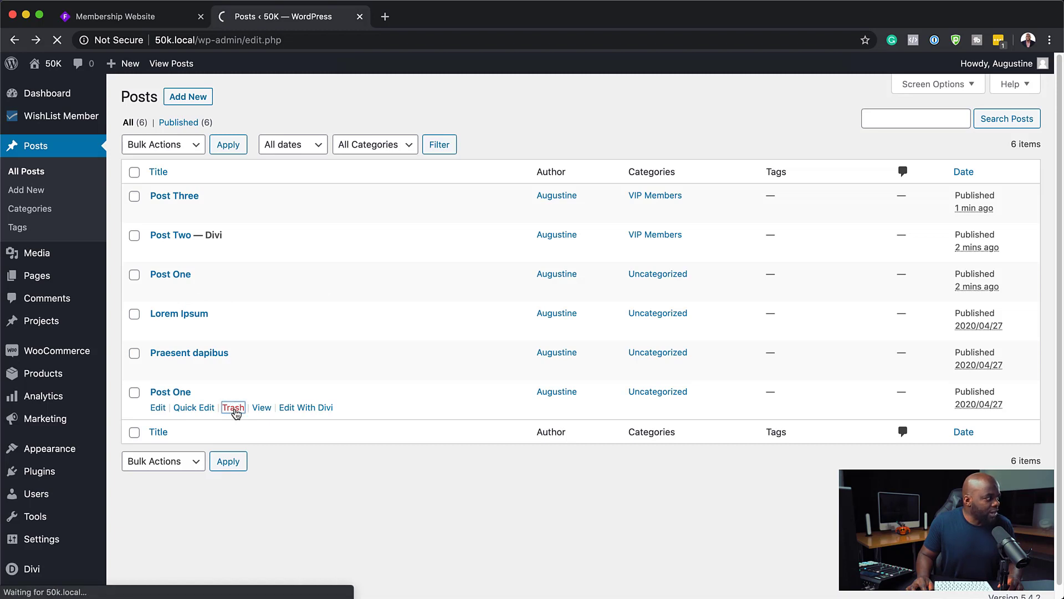
click(247, 163)
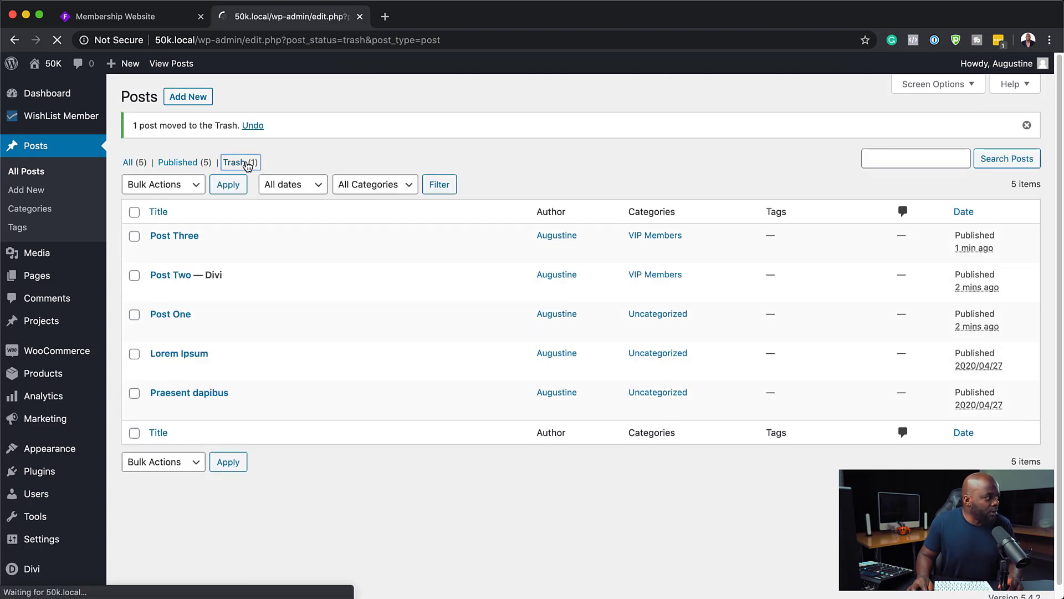
click(246, 212)
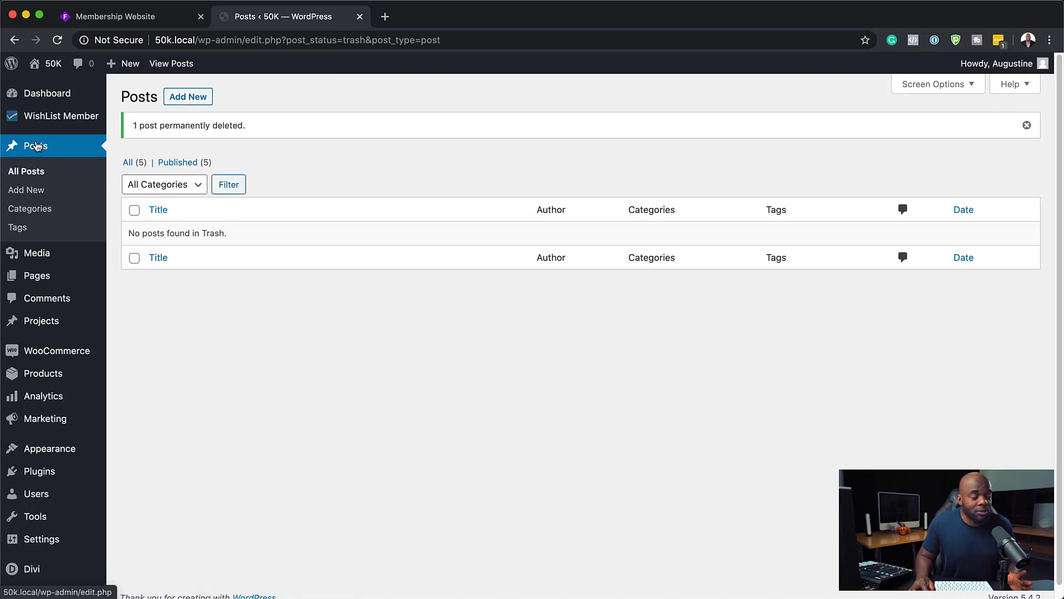
click(28, 172)
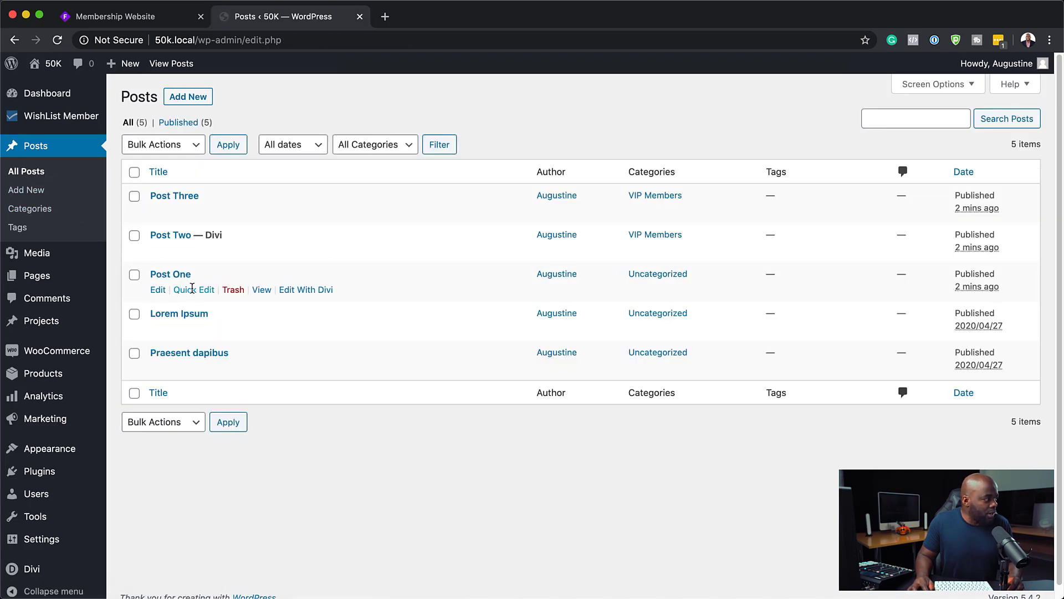
Quick-edit the remaining Post One to assign it to VIP Members instead of Uncategorized, and update it.
click(206, 292)
click(504, 317)
click(503, 297)
click(1005, 399)
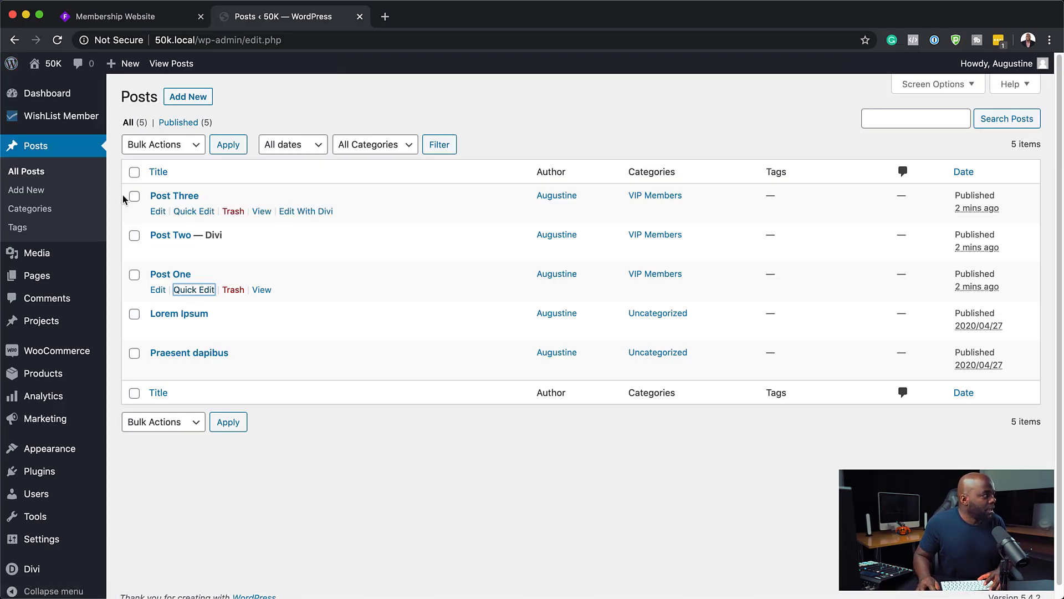
Open the Landing page in the Divi builder and load the premade Agency Landing Page layout.
mouse_move(56, 276)
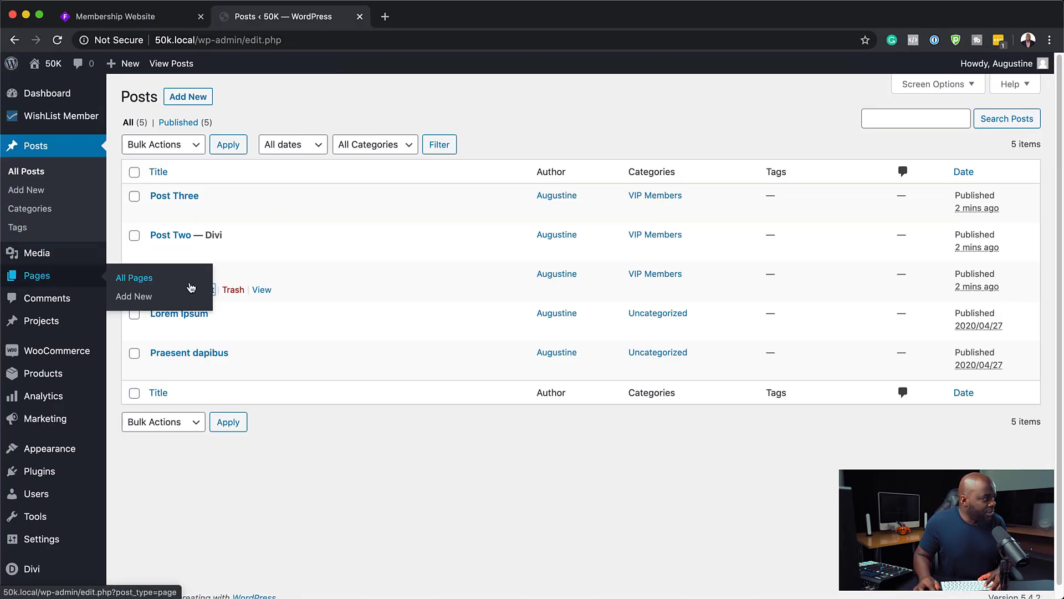
click(148, 283)
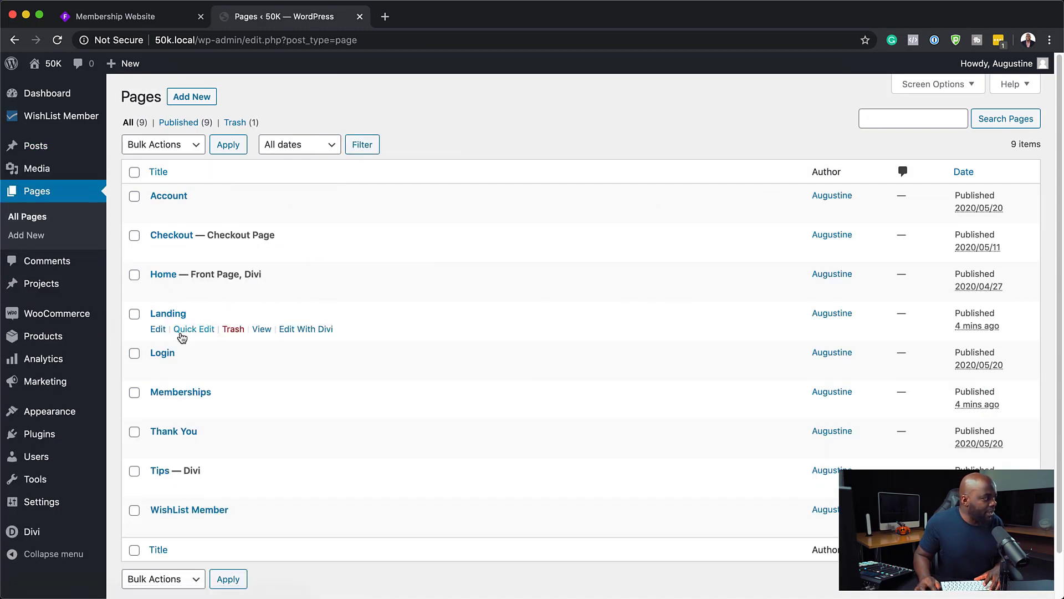
click(301, 334)
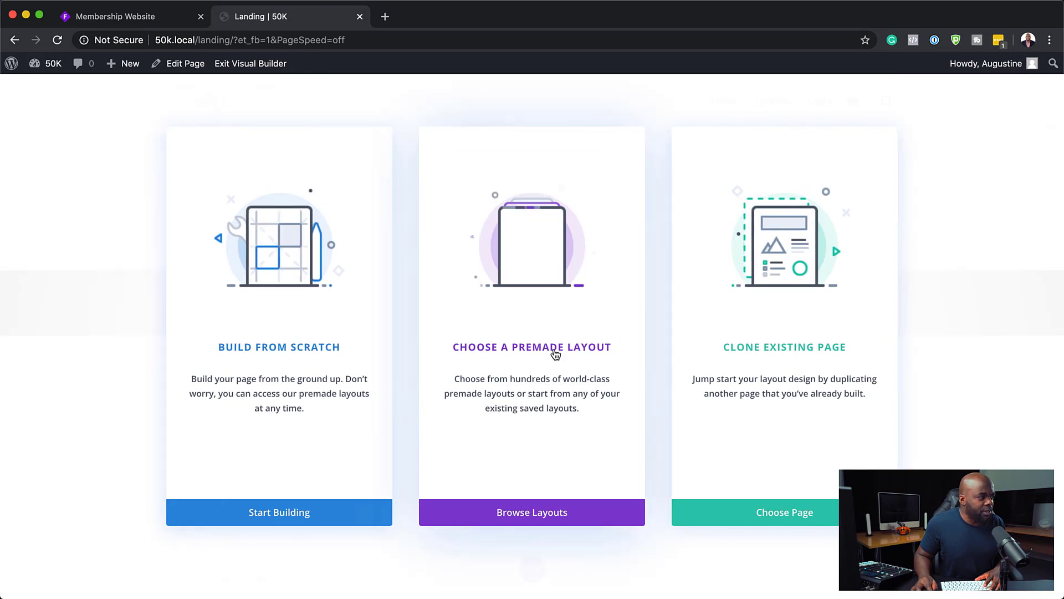
click(553, 351)
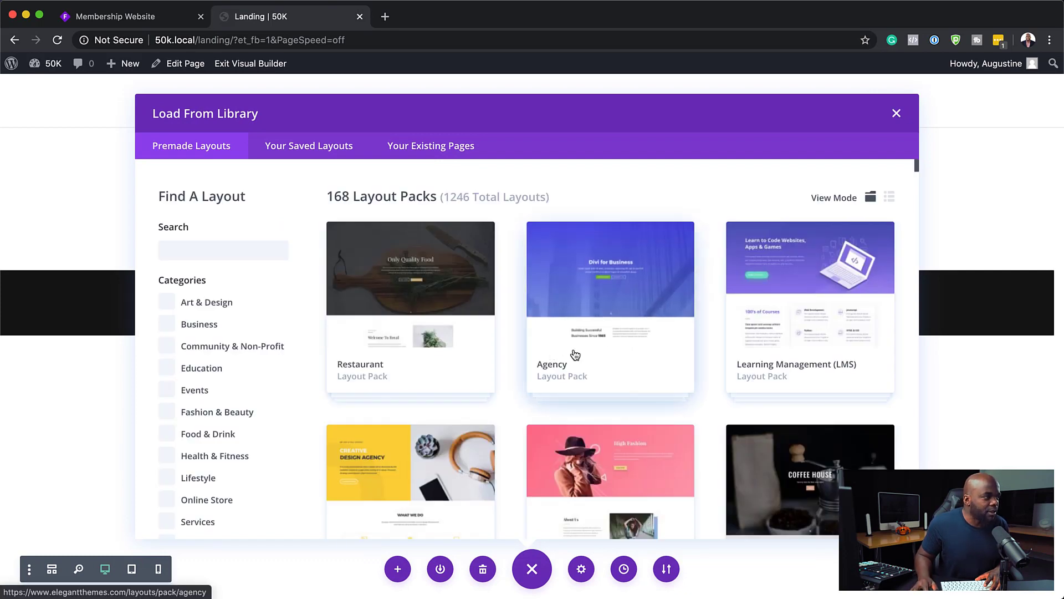
click(655, 297)
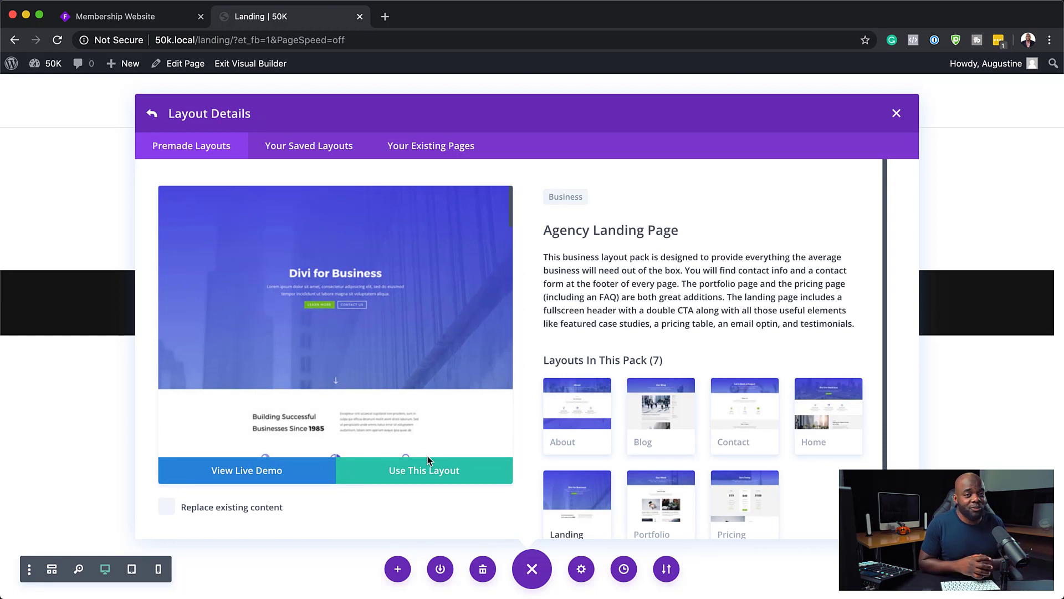
click(446, 478)
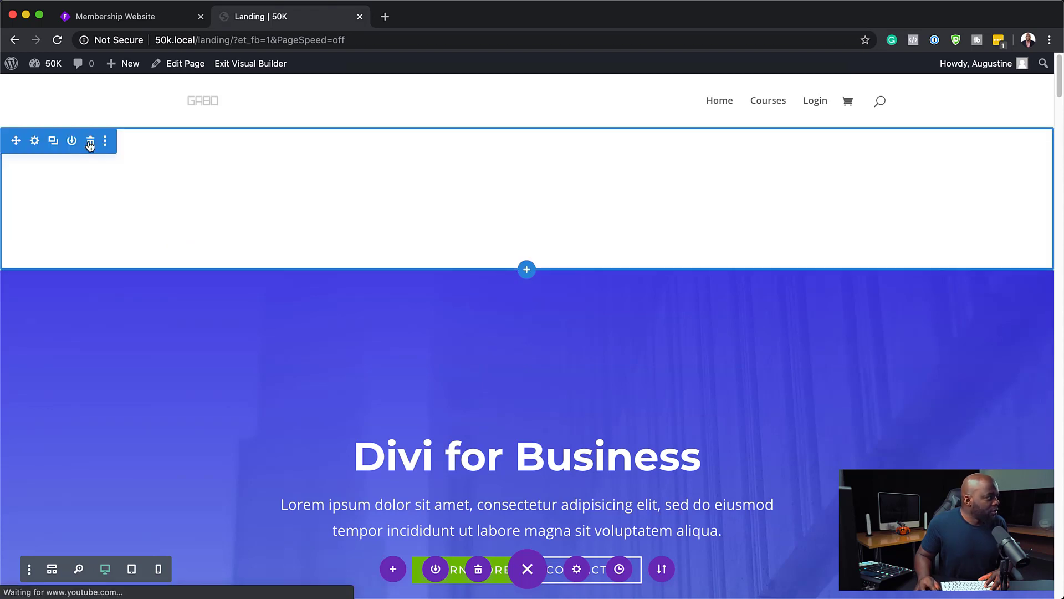
Delete the empty section above the Divi for Business header on the Landing page.
click(91, 142)
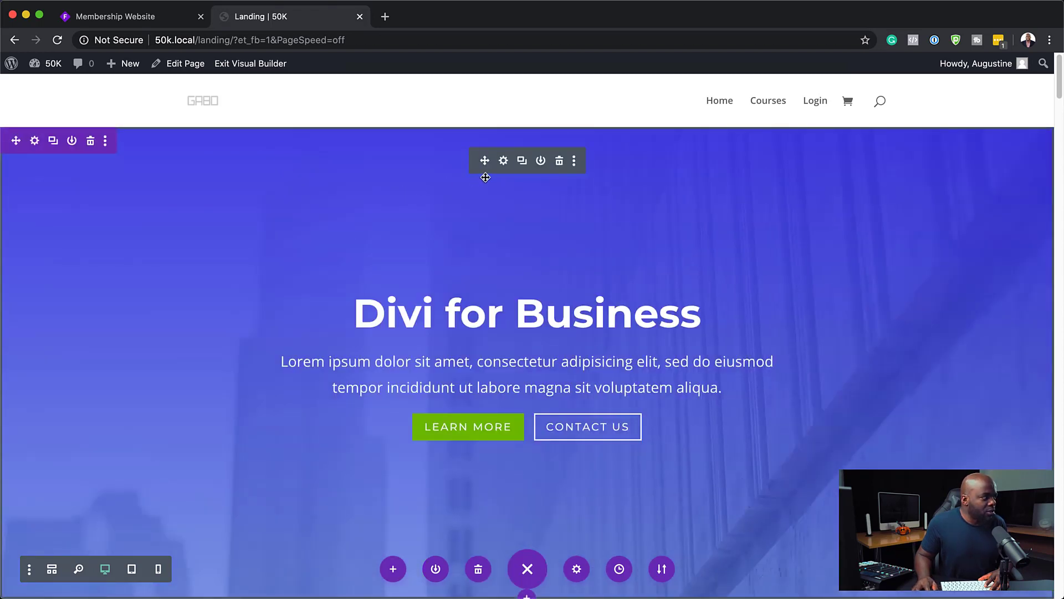
scroll(643, 317, down, 5)
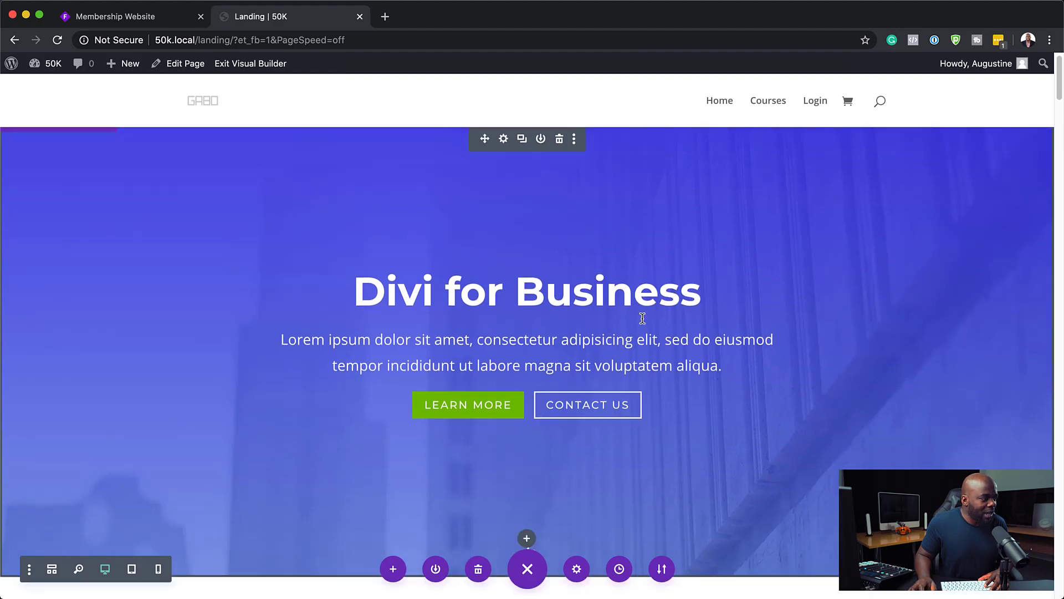
scroll(643, 319, up, 4)
scroll(642, 319, up, 2)
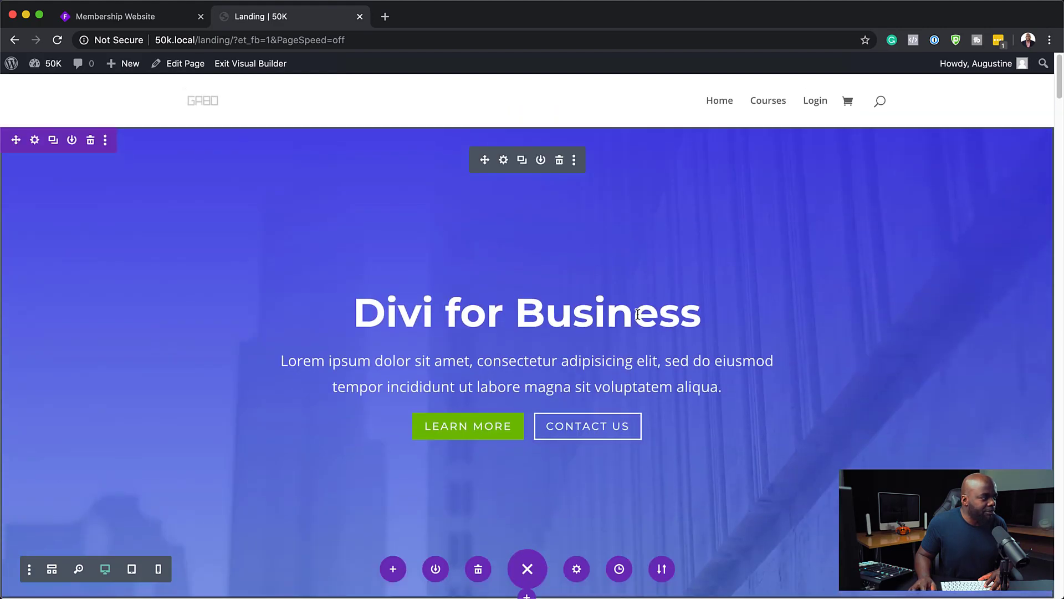
Check the fullwidth header's background settings for a background image, and close the settings.
click(504, 161)
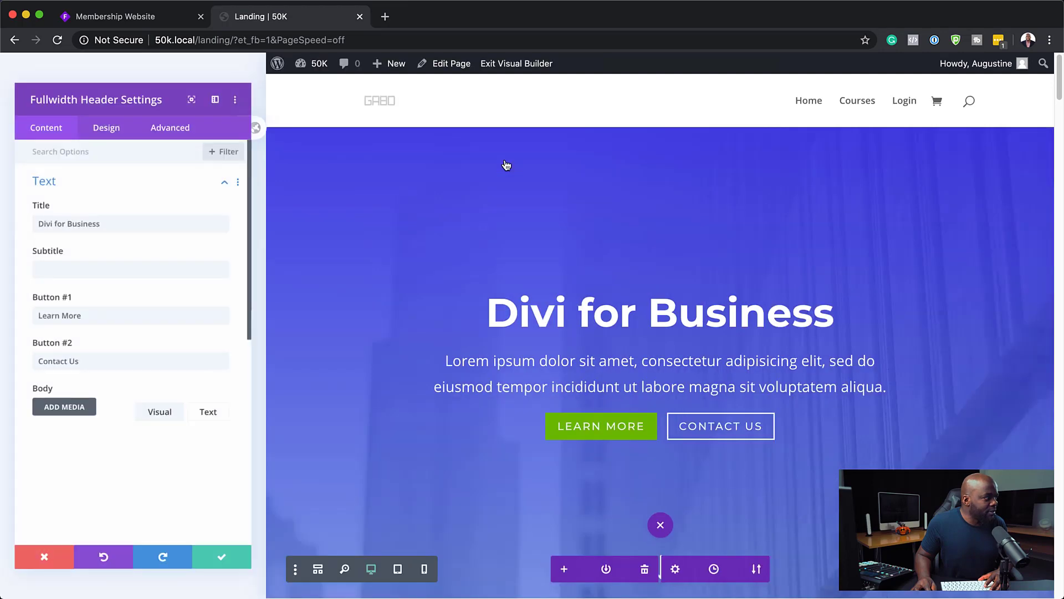
scroll(190, 454, down, 5)
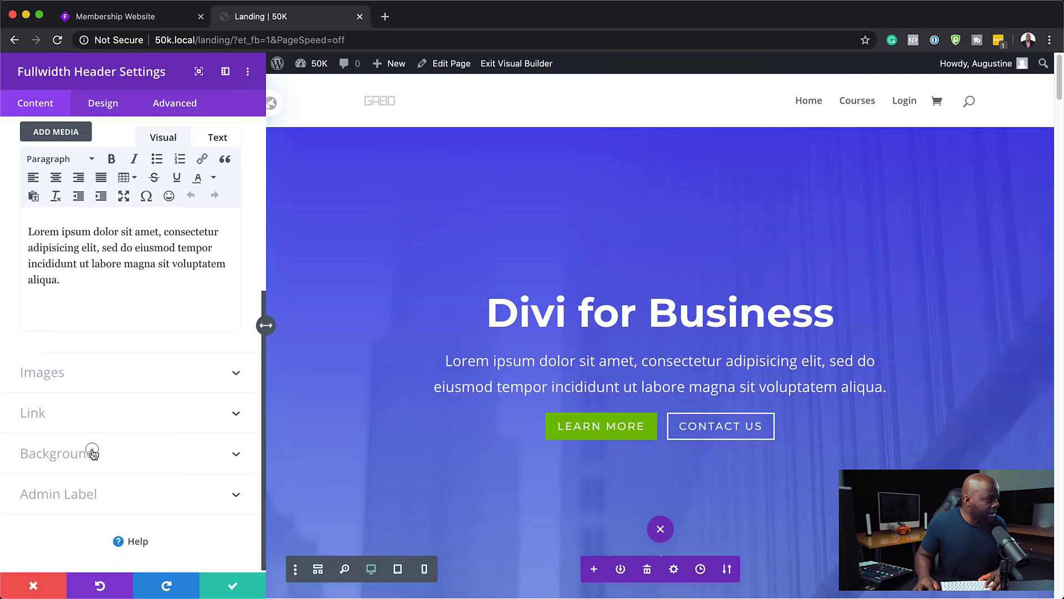
click(91, 452)
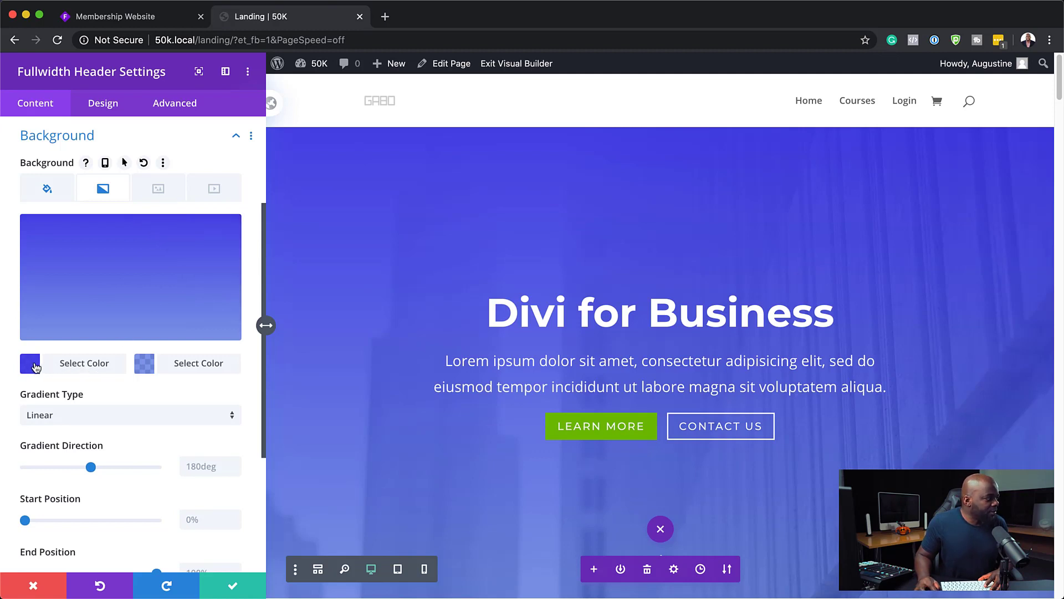
click(158, 190)
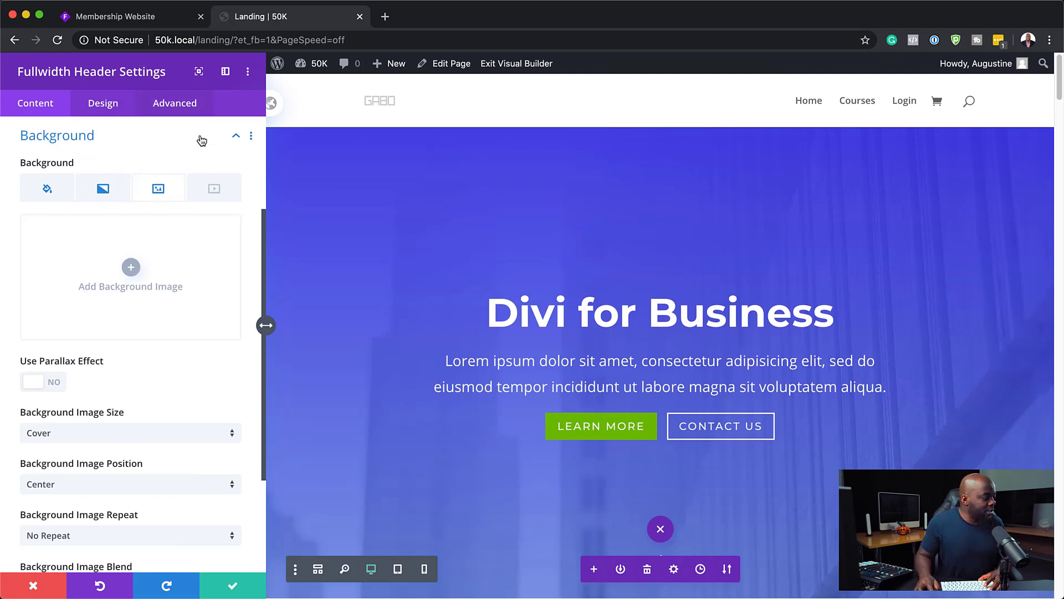
click(236, 587)
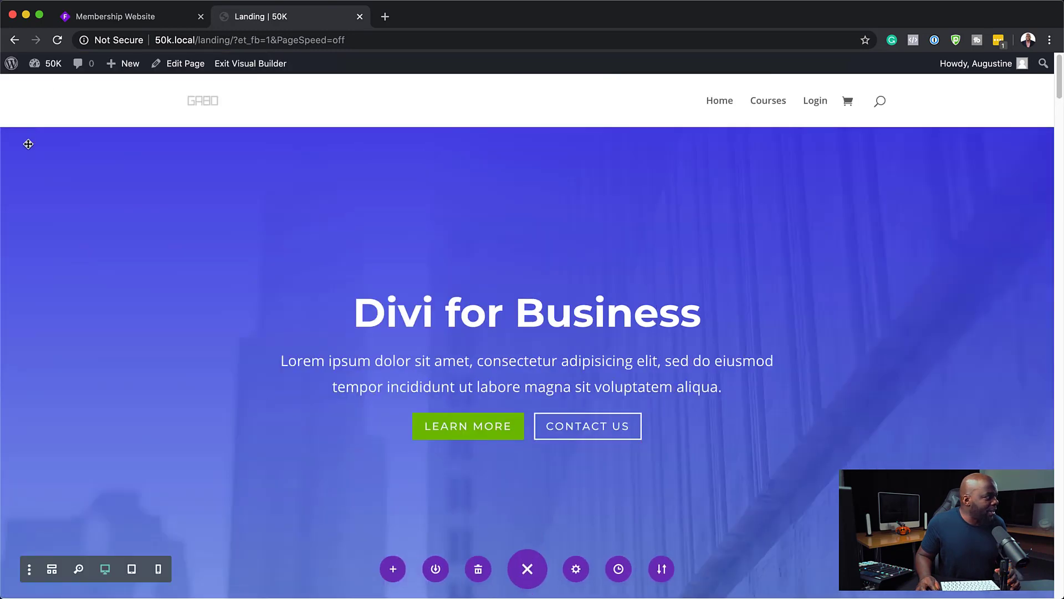
Replace the header section's background image with the media library photo of a man and child walking past a car, and save the settings.
click(36, 143)
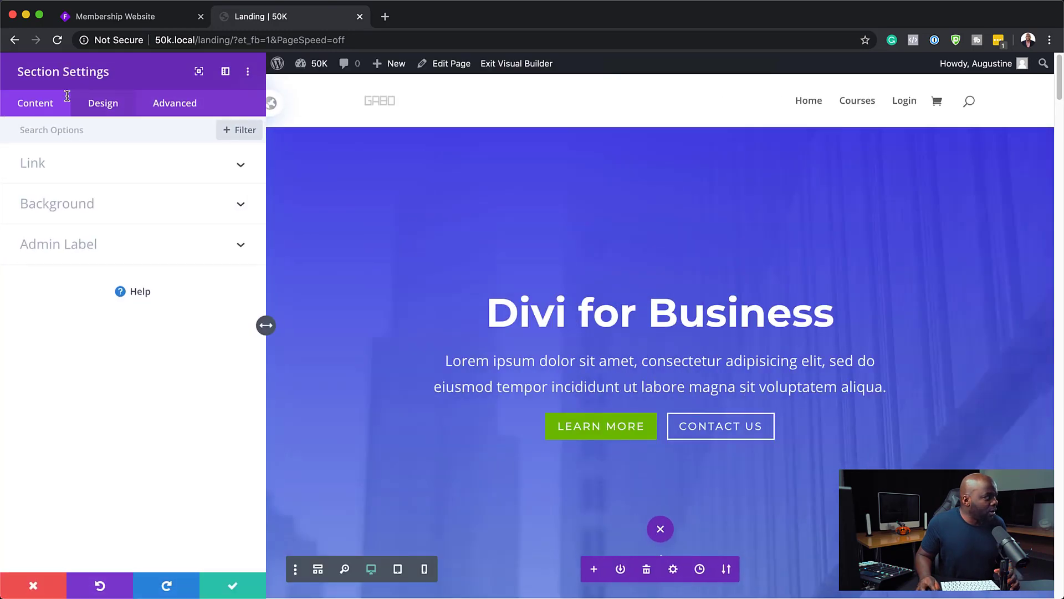
click(88, 216)
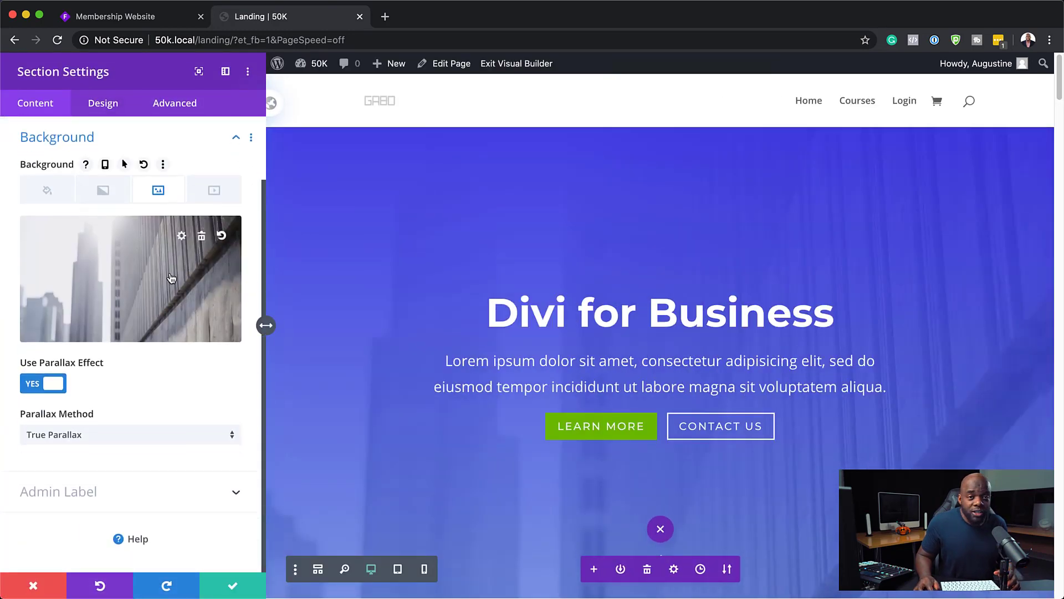
click(203, 239)
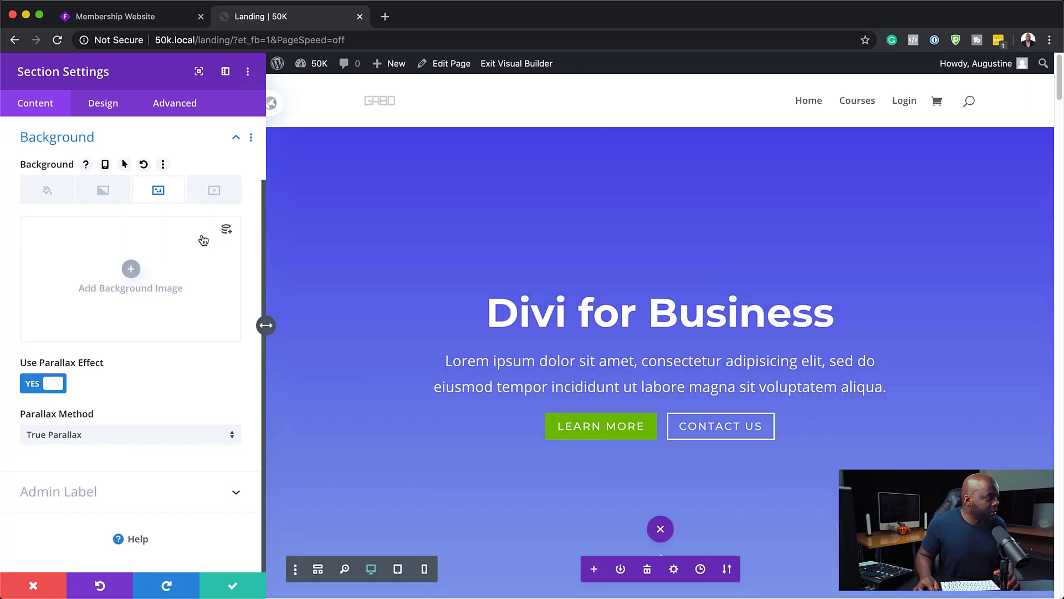
click(128, 268)
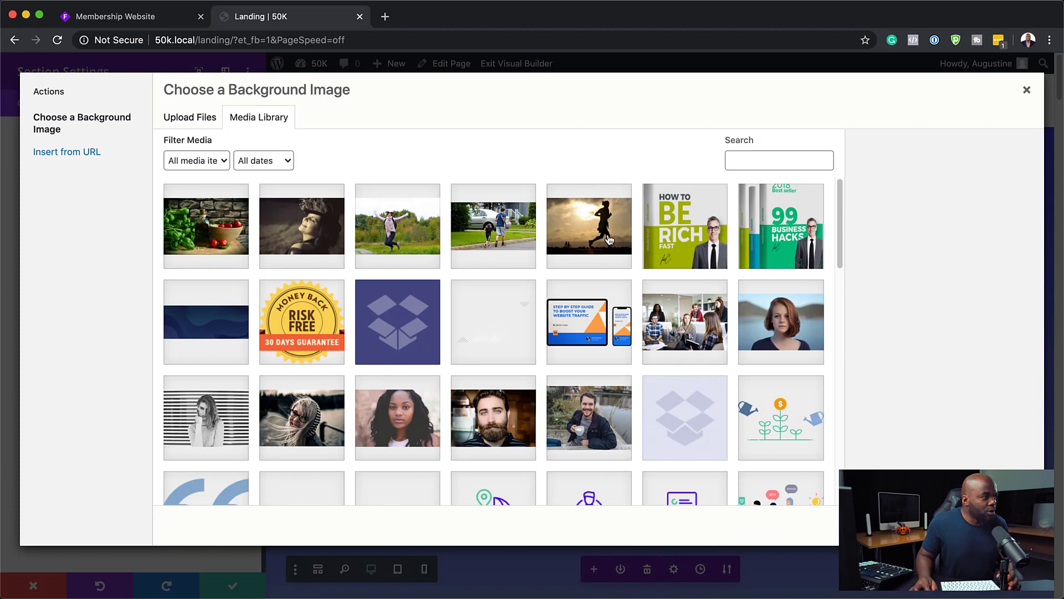
click(518, 239)
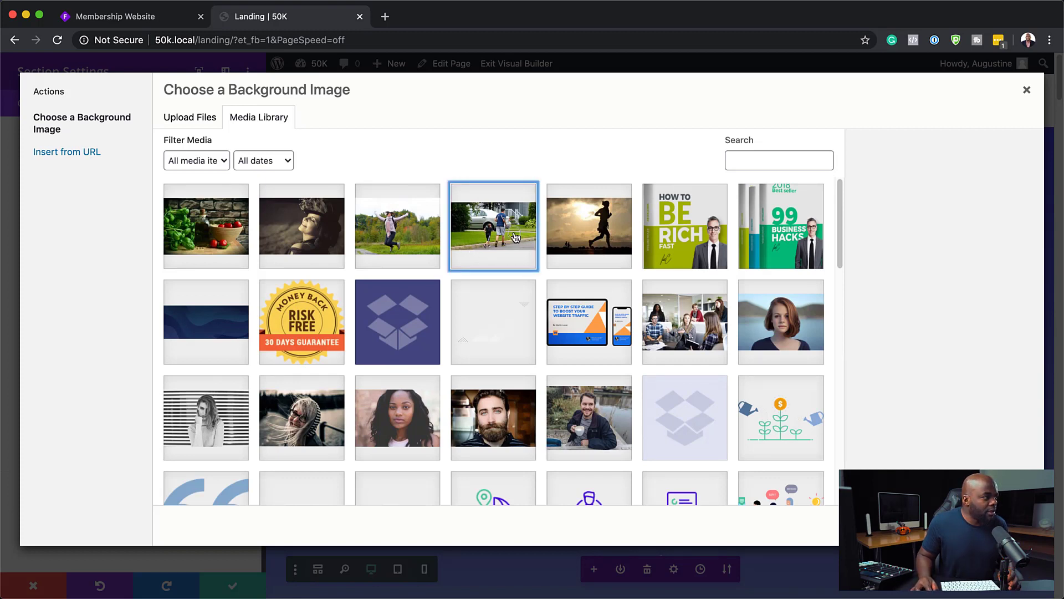
click(989, 524)
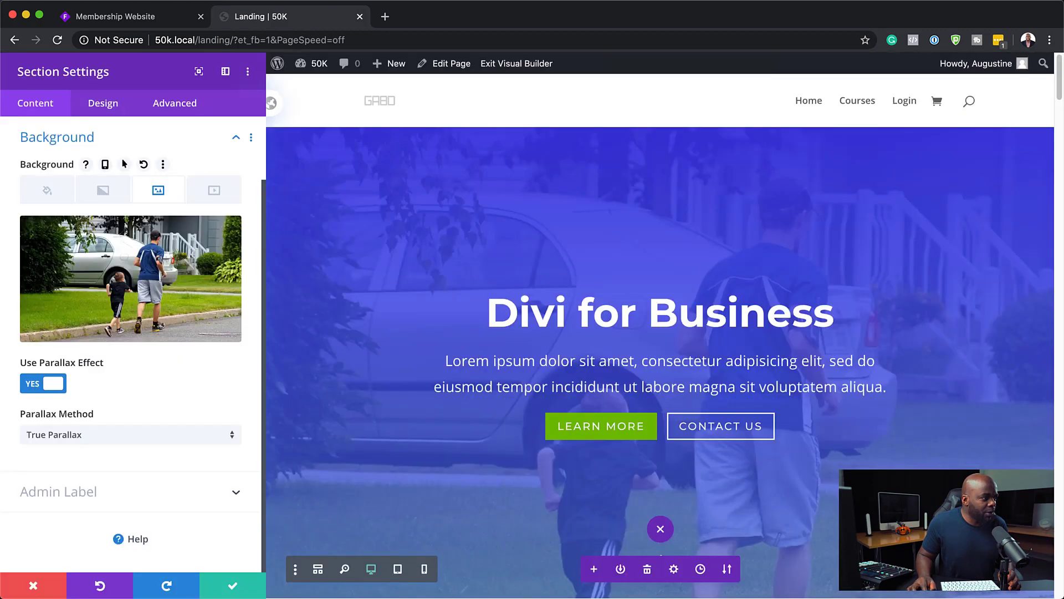
scroll(972, 385, down, 2)
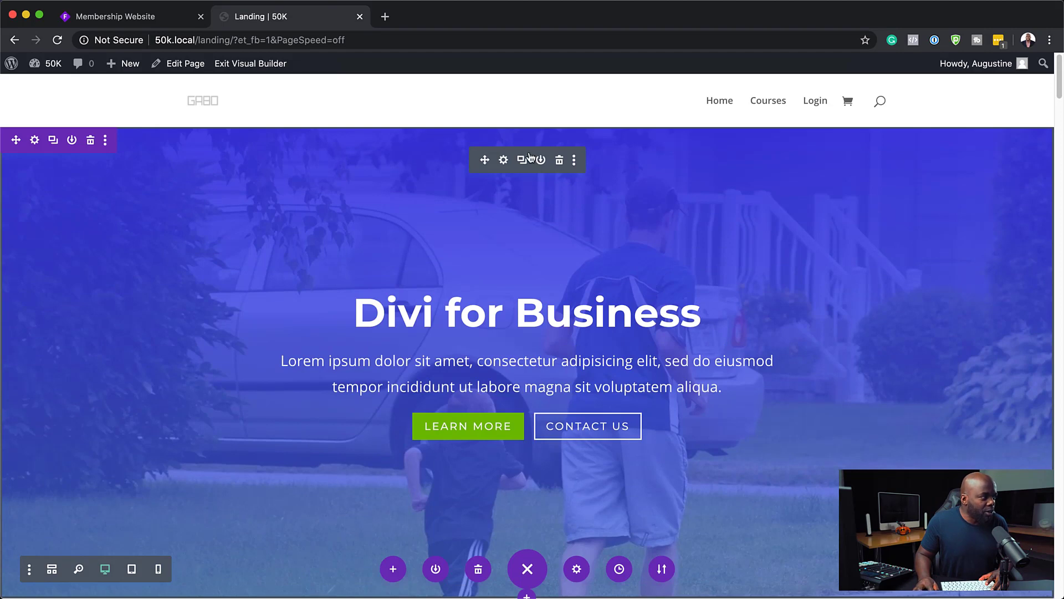
Change the first background gradient color of the Divi for Business fullwidth header to near-black.
click(504, 160)
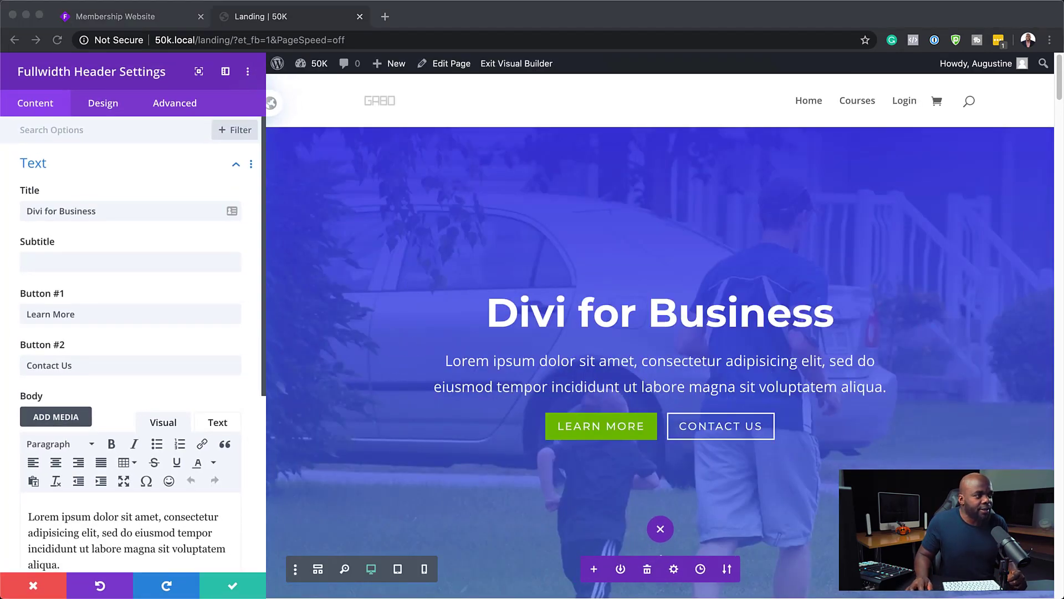
scroll(130, 343, down, 5)
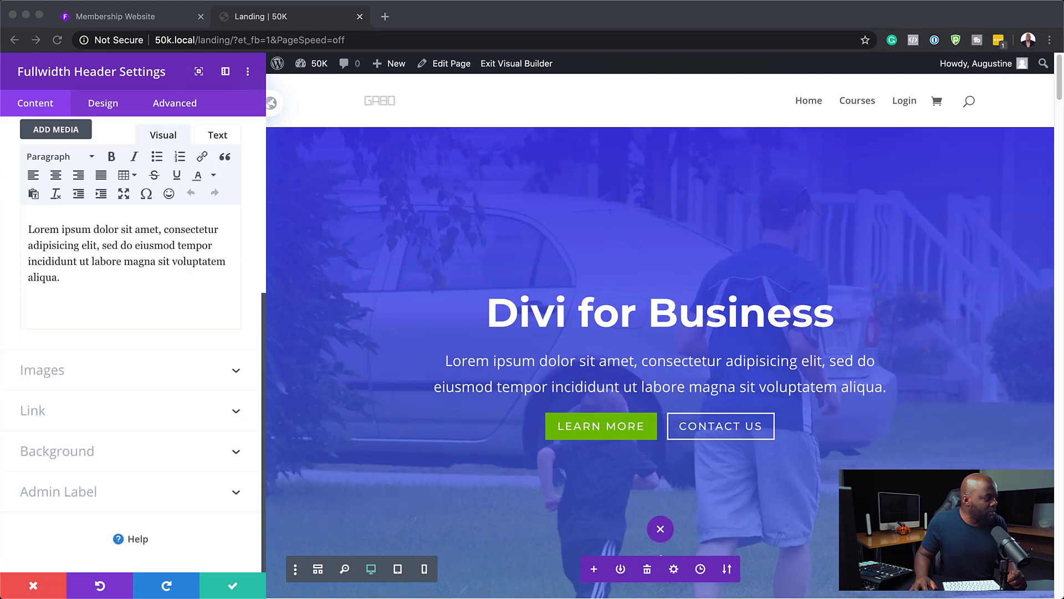
click(101, 449)
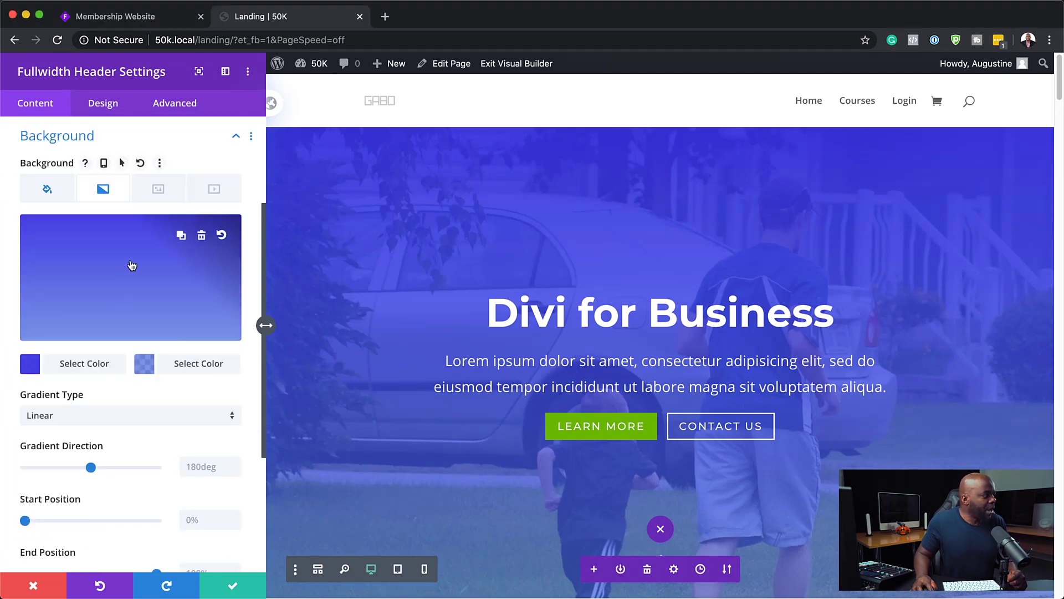
click(30, 363)
click(64, 361)
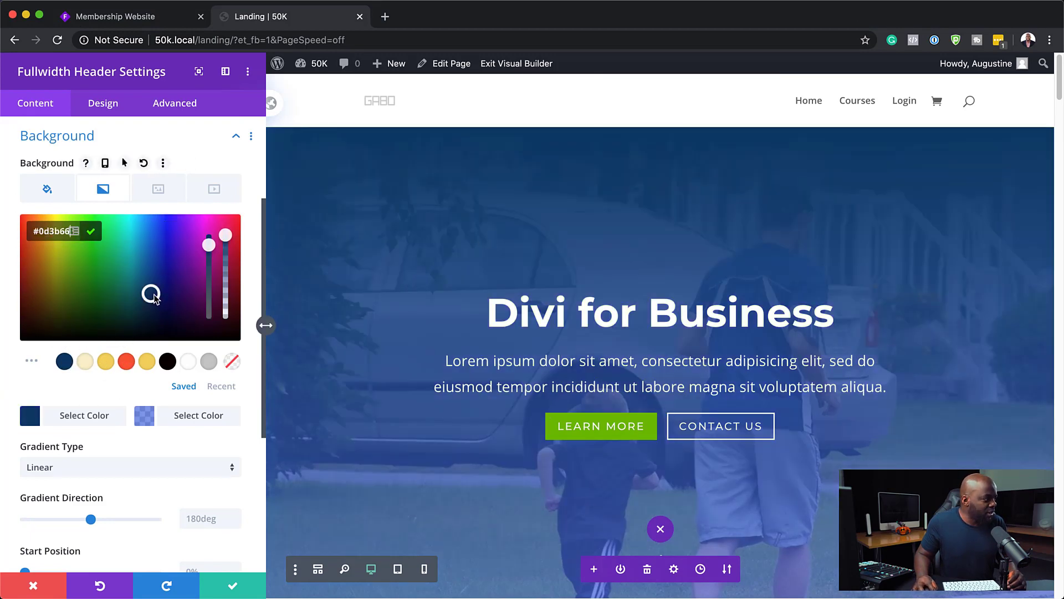
drag(152, 332, 2, 347)
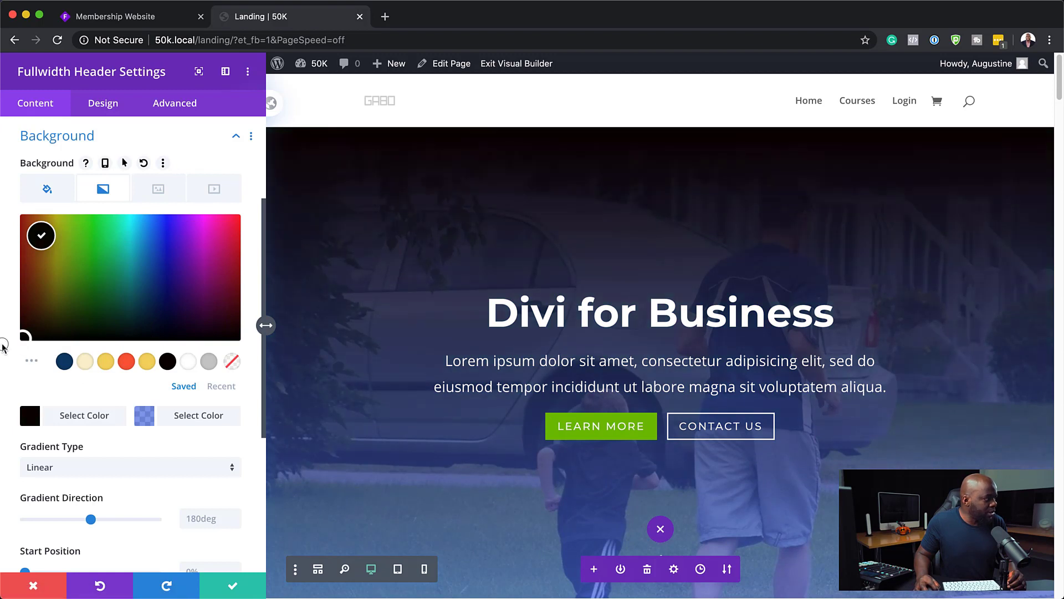
click(2, 345)
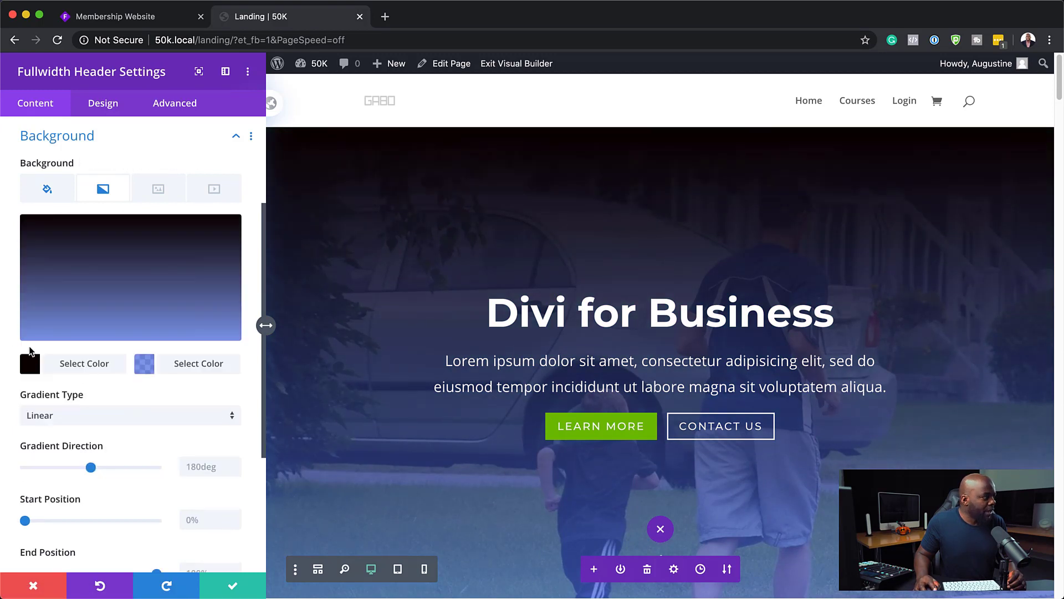
Set the second gradient color of the fullwidth header background to semi-transparent black, rgba(0,0,0,0.71).
click(144, 365)
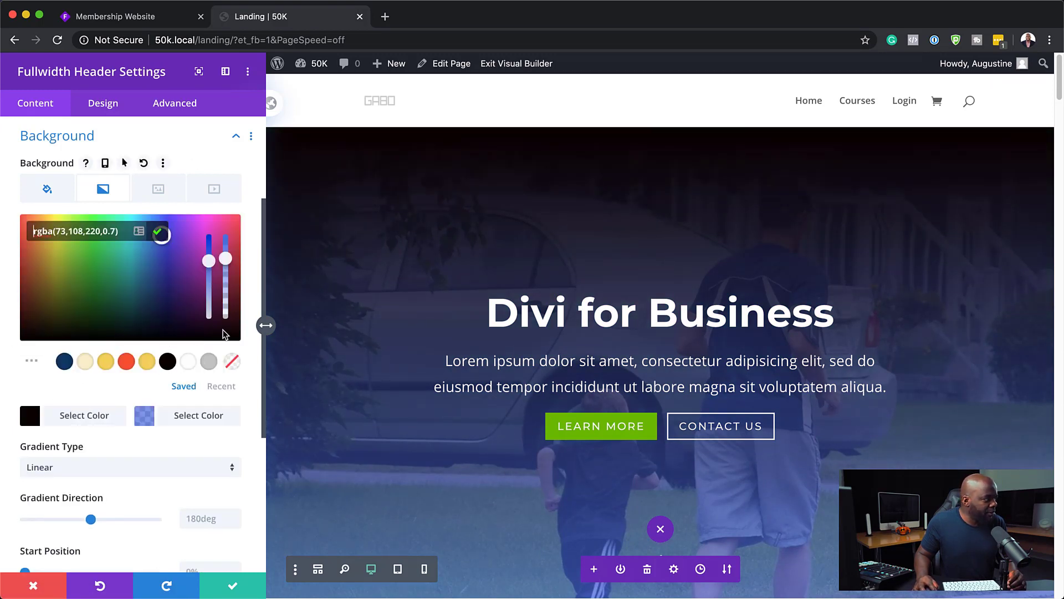
click(232, 363)
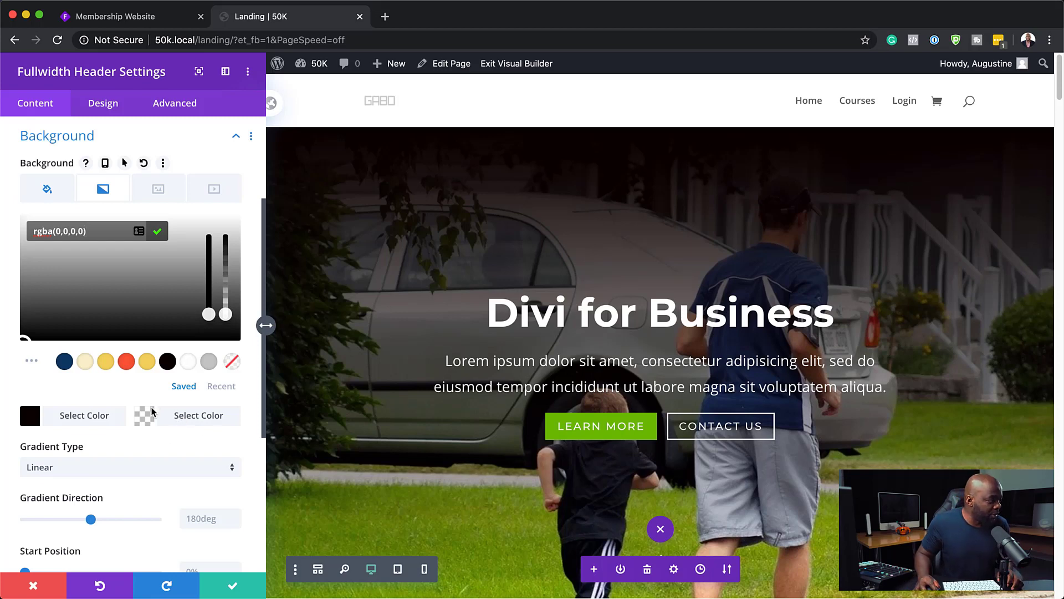
drag(223, 311, 232, 265)
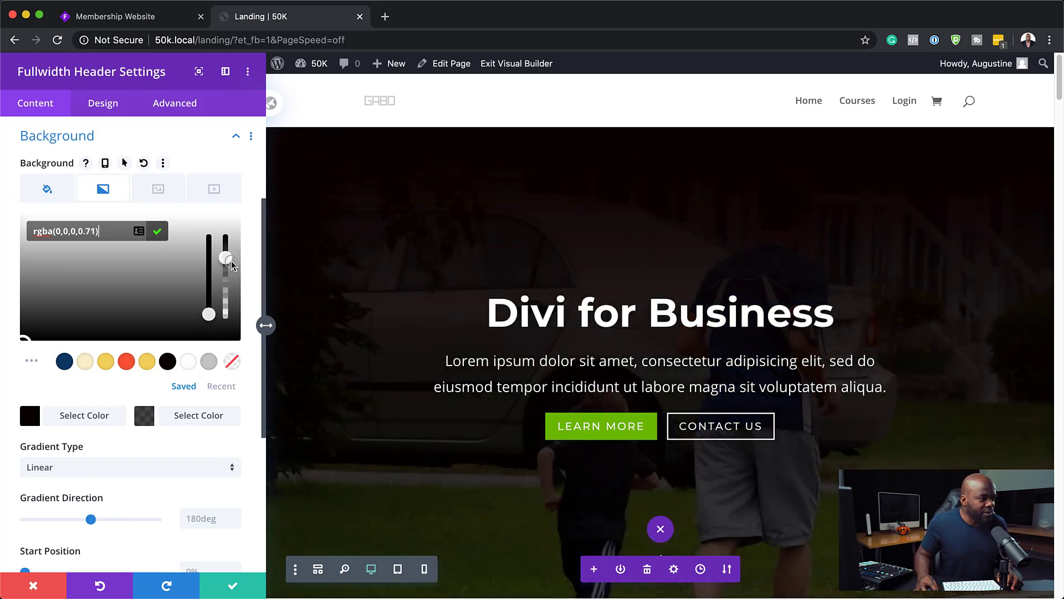
Lower the opacity of the header's first gradient color to 0.78 and save the header settings.
click(23, 423)
drag(225, 237, 228, 263)
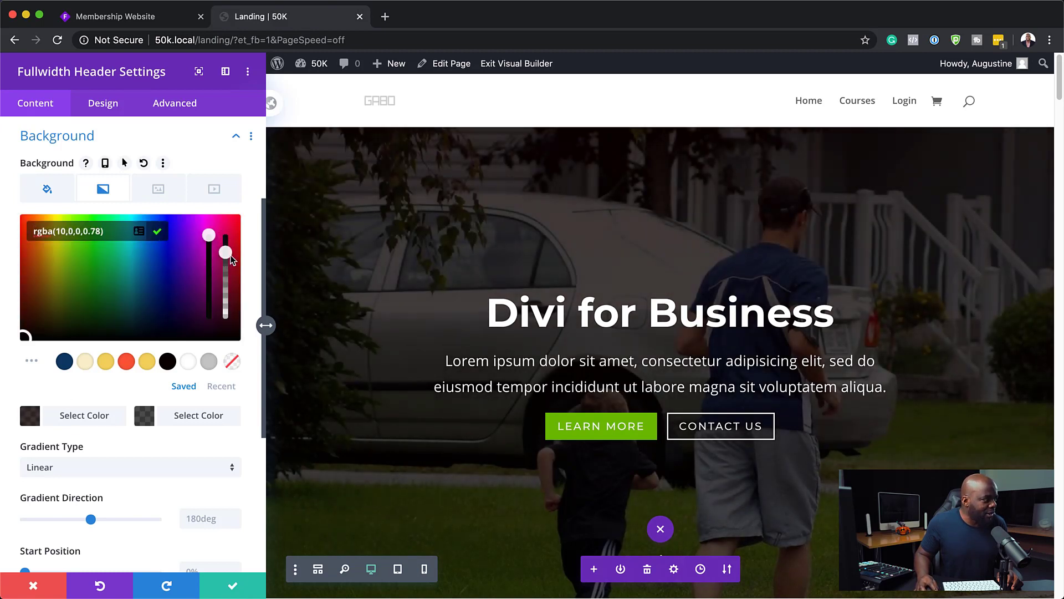
click(234, 586)
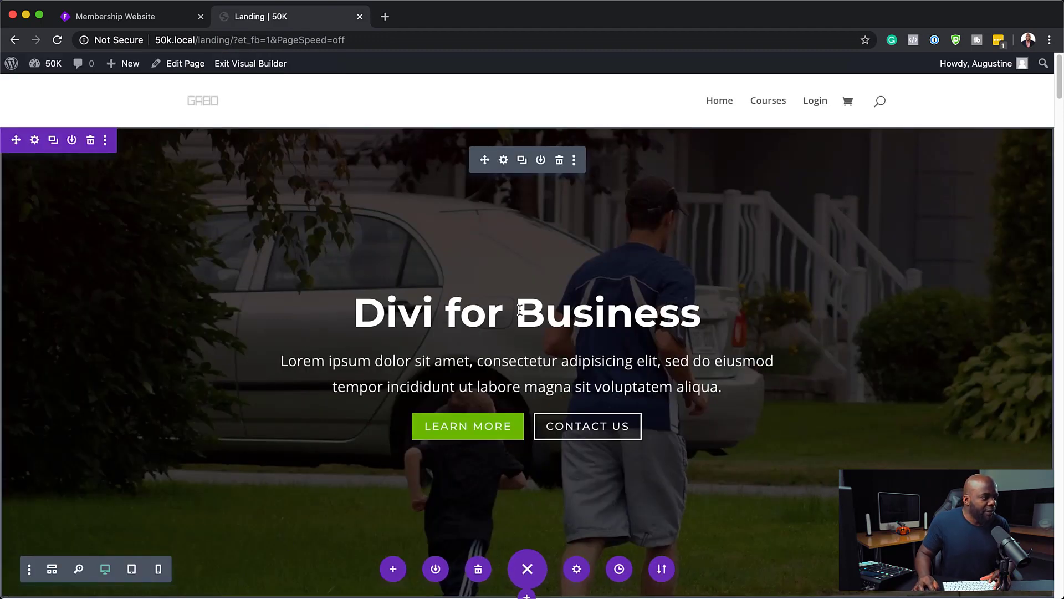
Replace the header title "Divi for Business" with "Healthy Living".
click(518, 315)
drag(354, 314, 694, 307)
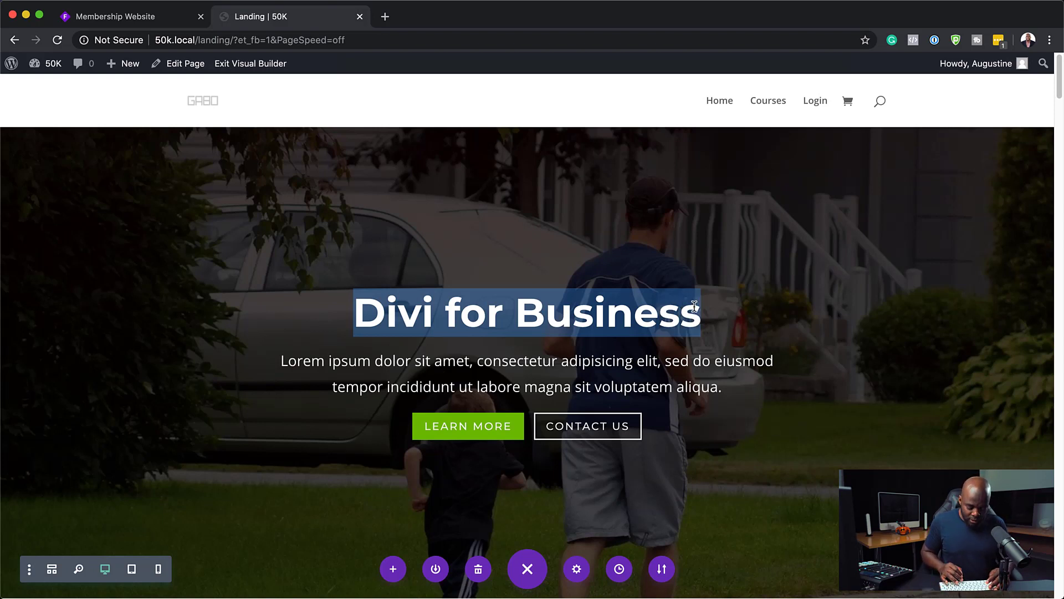
text(Healthy Living)
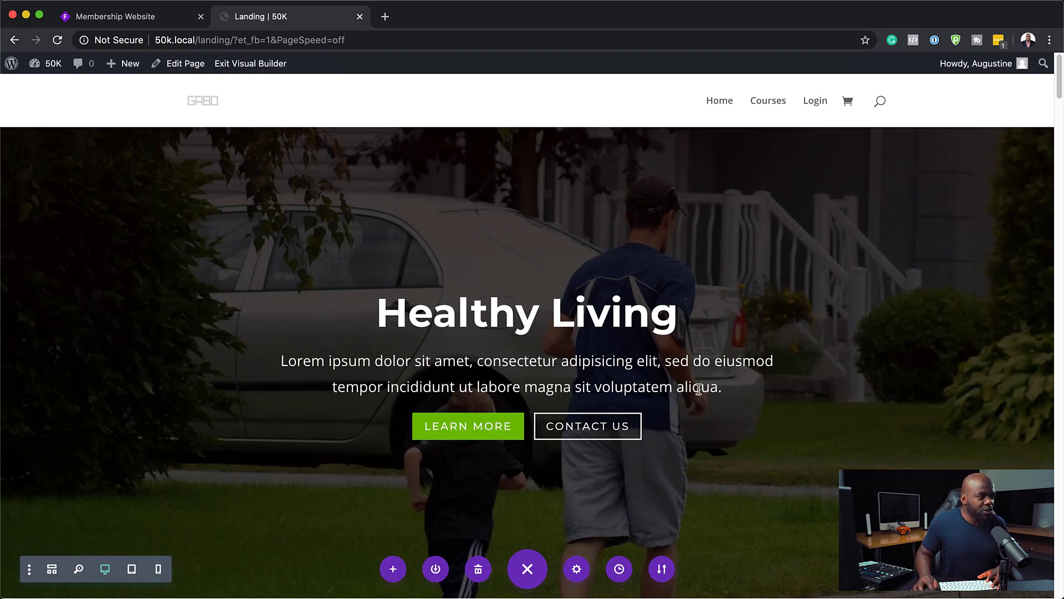
key(super+Tab)
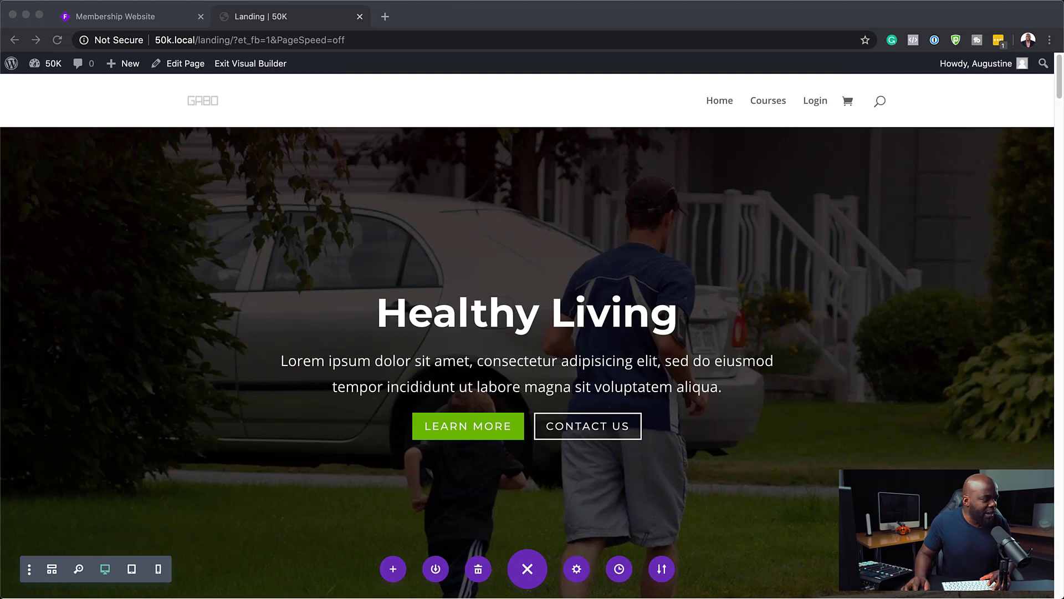
scroll(527, 355, down, 3)
scroll(527, 355, up, 3)
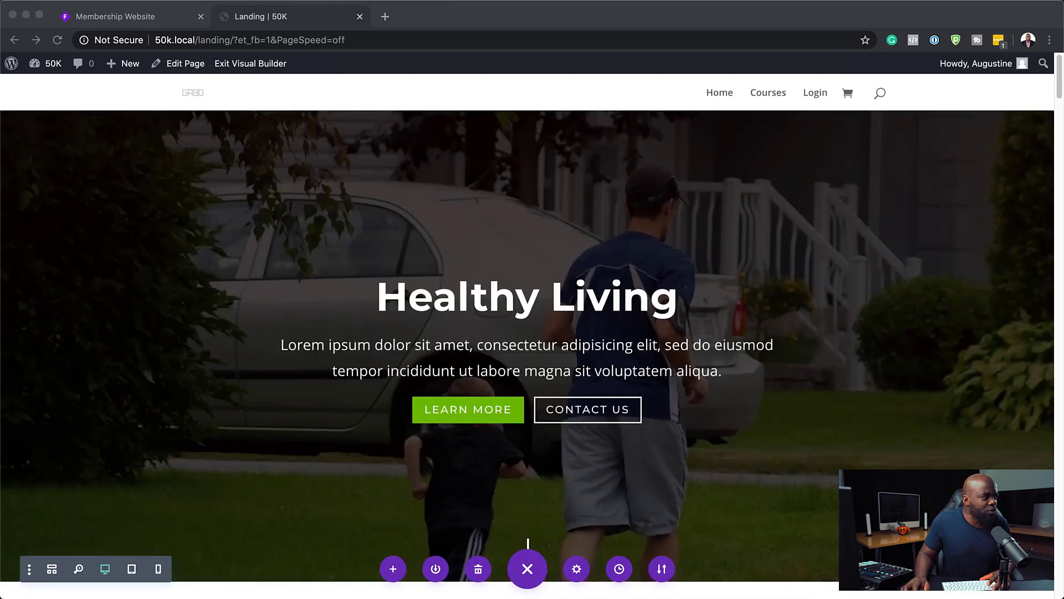
click(537, 254)
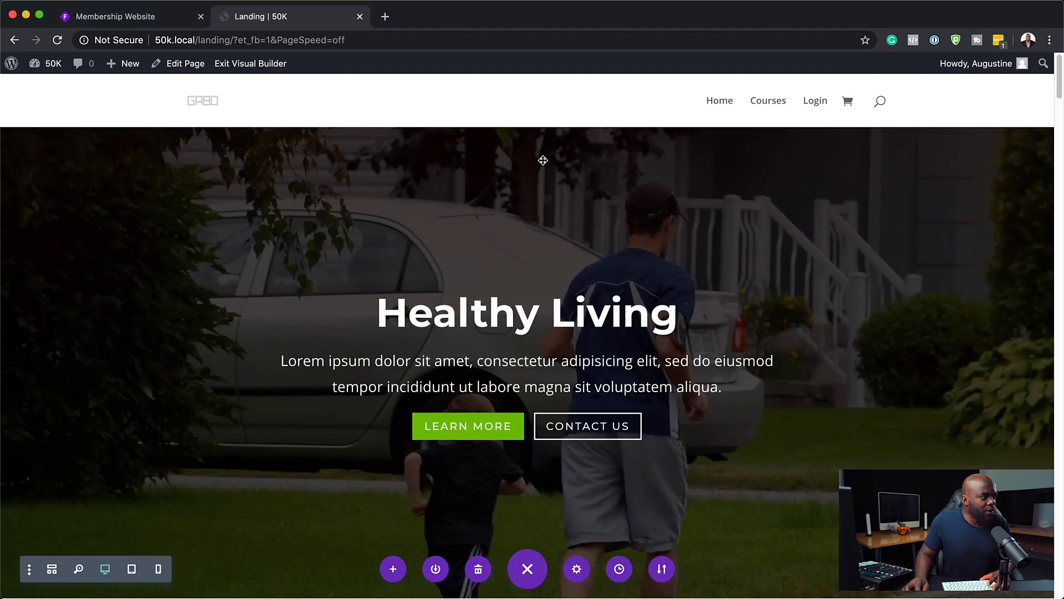
Change the icon of the Financial Advice blurb to the outlined heart and save the blurb settings.
scroll(417, 408, down, 2)
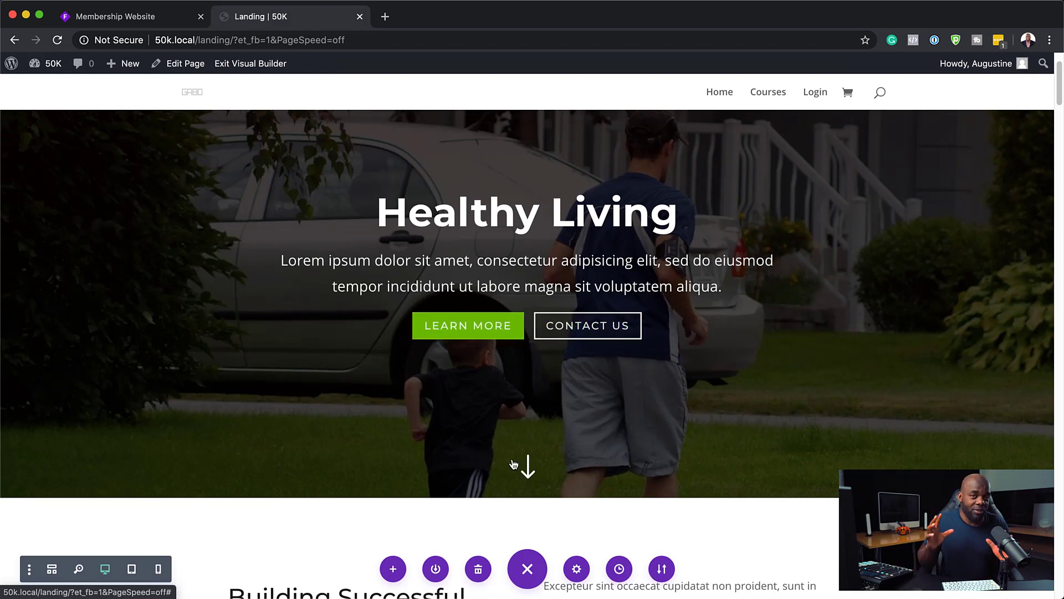
scroll(399, 433, down, 3)
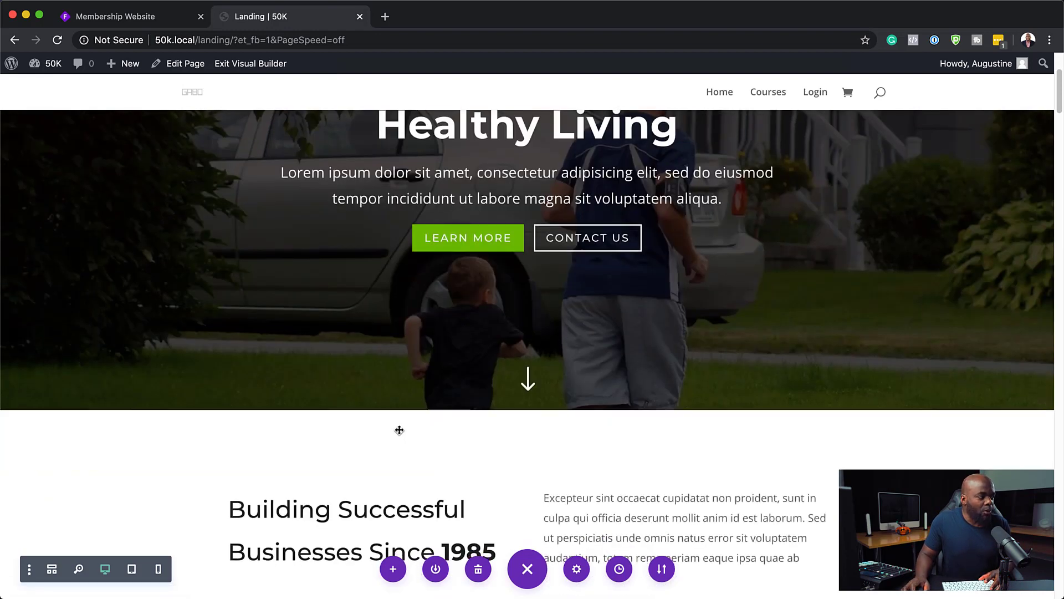
scroll(401, 431, down, 5)
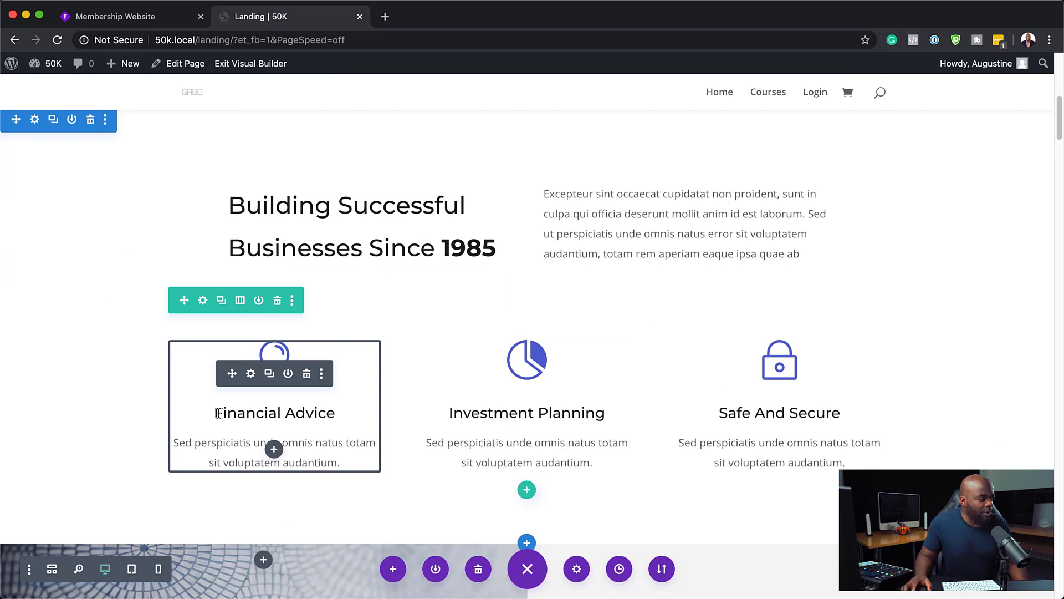
drag(215, 411, 286, 417)
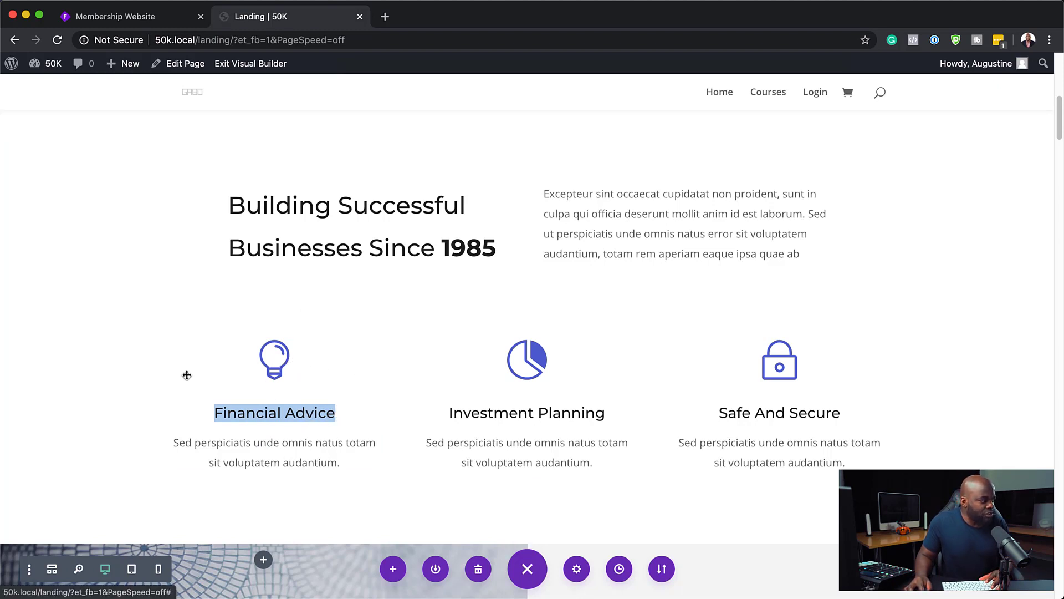
double_click(242, 383)
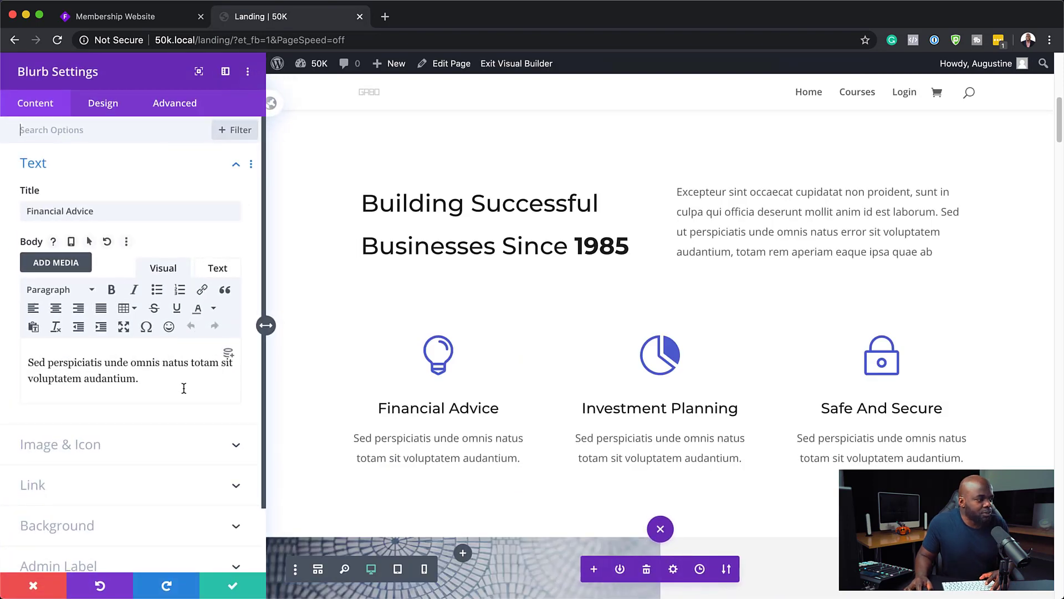
scroll(145, 452, down, 1)
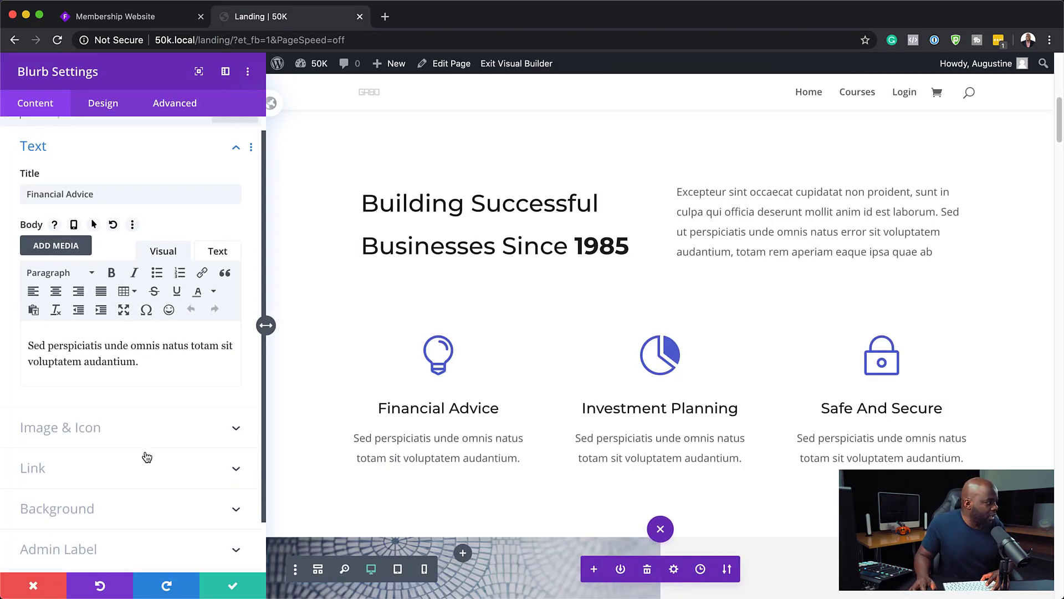
click(103, 431)
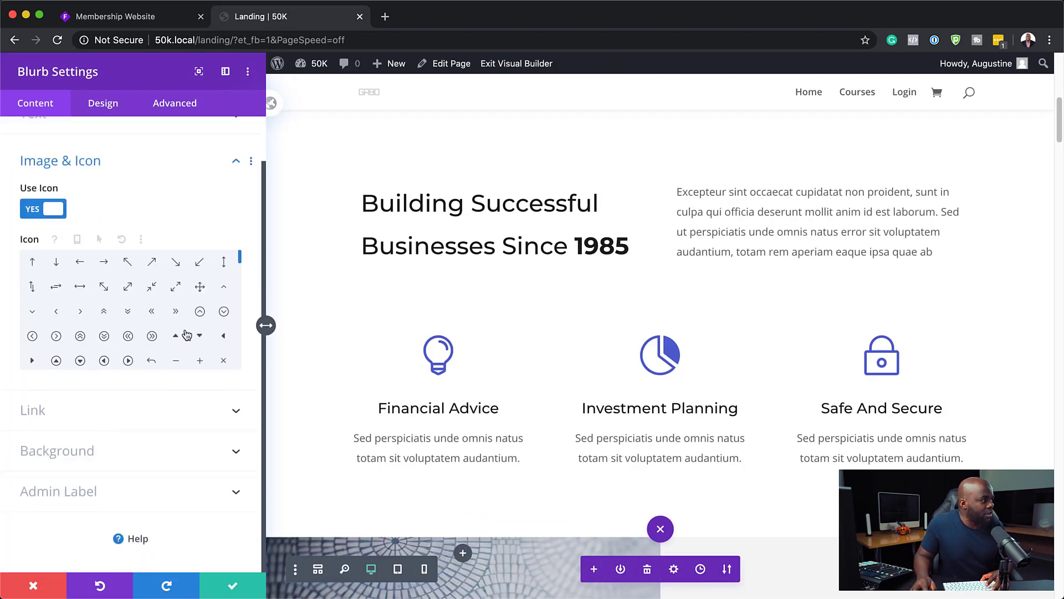
drag(239, 260, 242, 295)
click(175, 350)
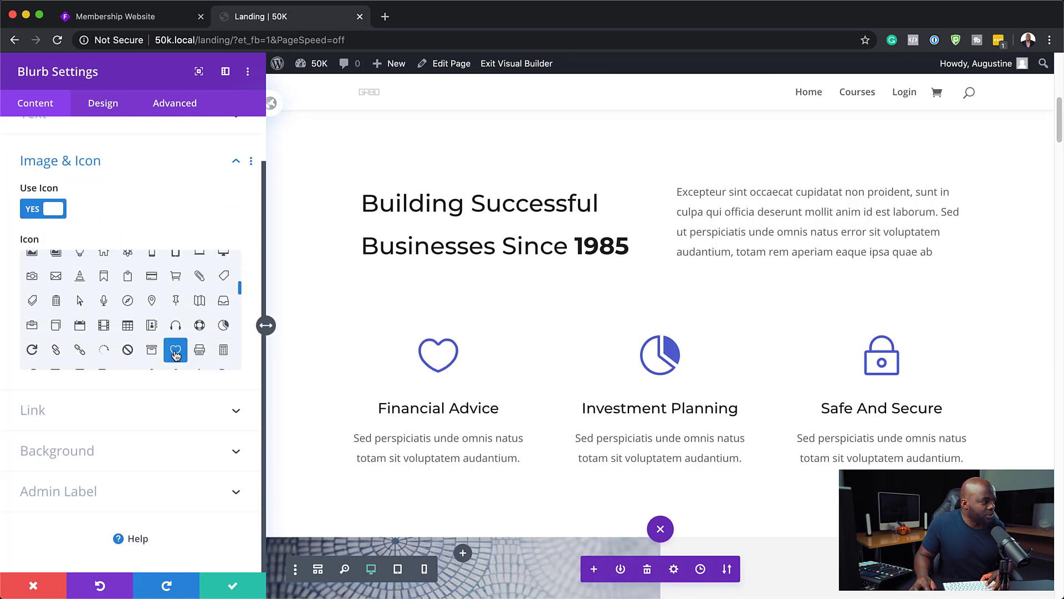
click(233, 586)
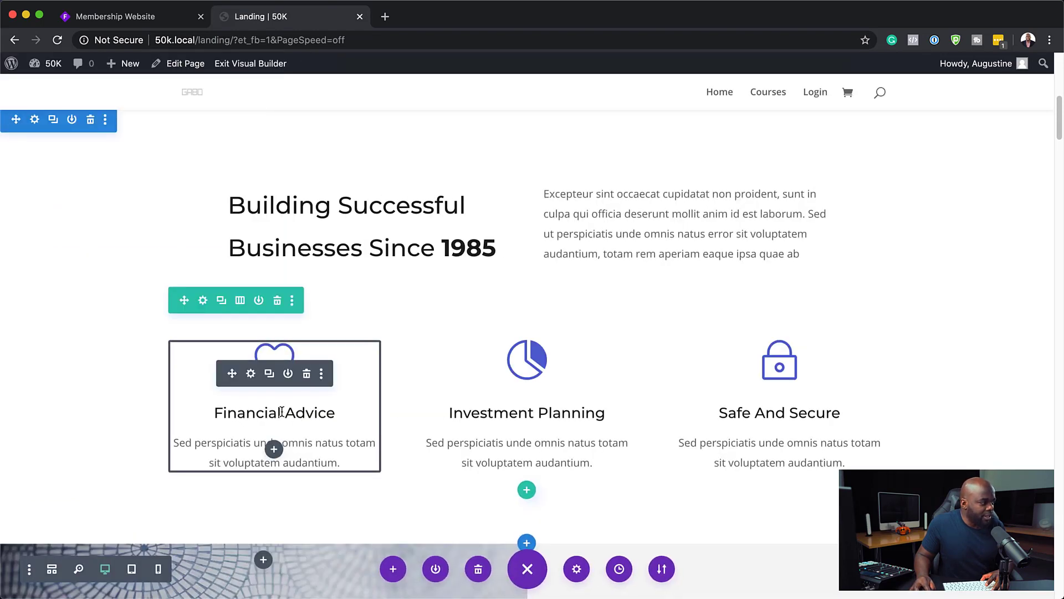
Rename the blurb title "Financial Advice" to "Running Tips" directly on the page.
double_click(280, 412)
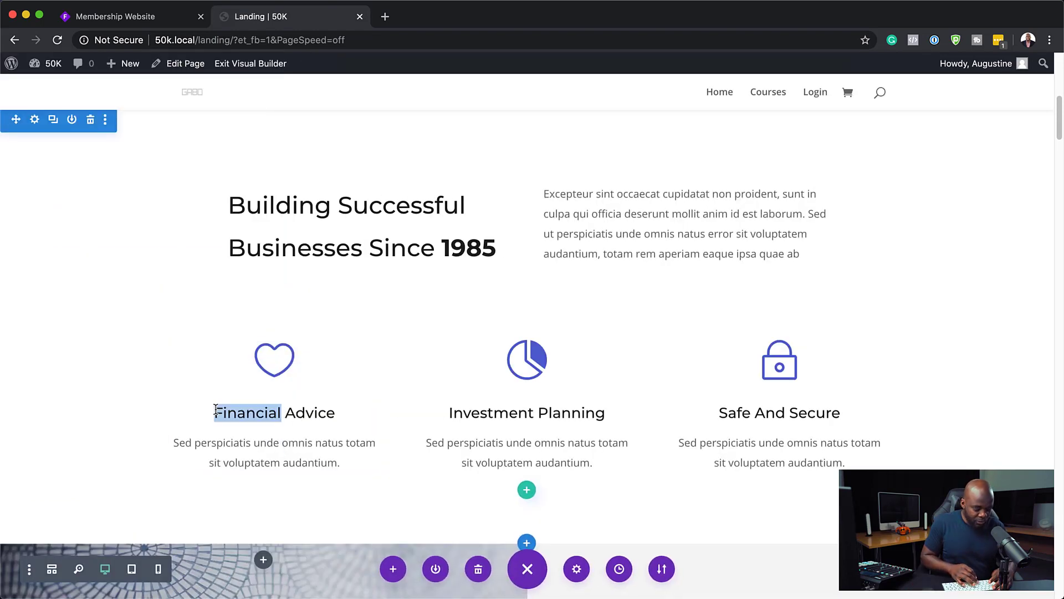
text(Running Tips)
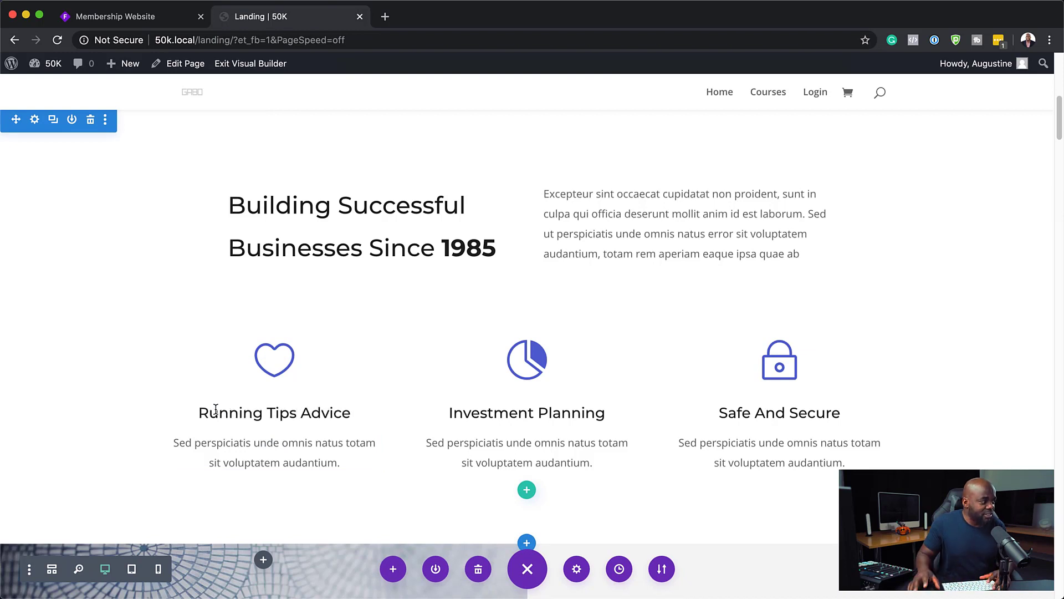
drag(298, 416, 368, 403)
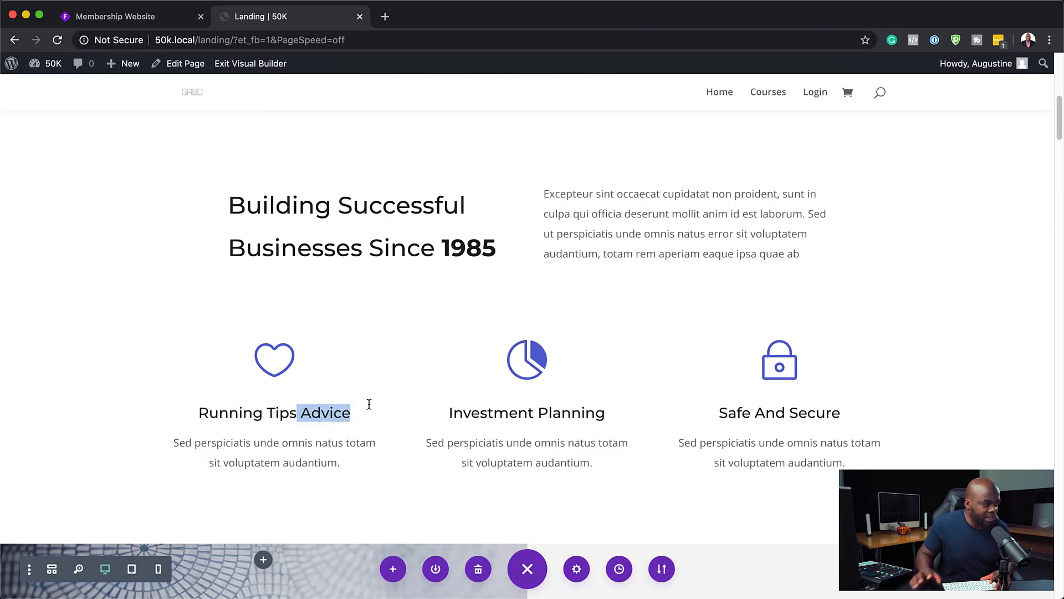
key(BackSpace)
click(373, 323)
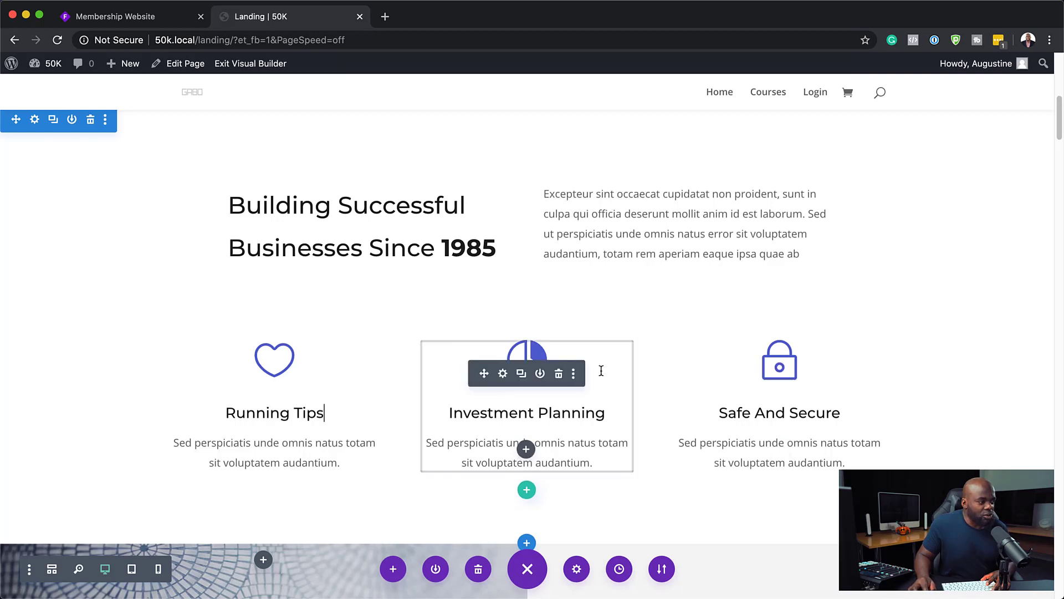
Replace the background image of the first column in the "Making an Impact Across the Globe" row with olive-oil-1412361_1280.jpg and save the settings.
scroll(402, 387, down, 6)
scroll(325, 386, down, 1)
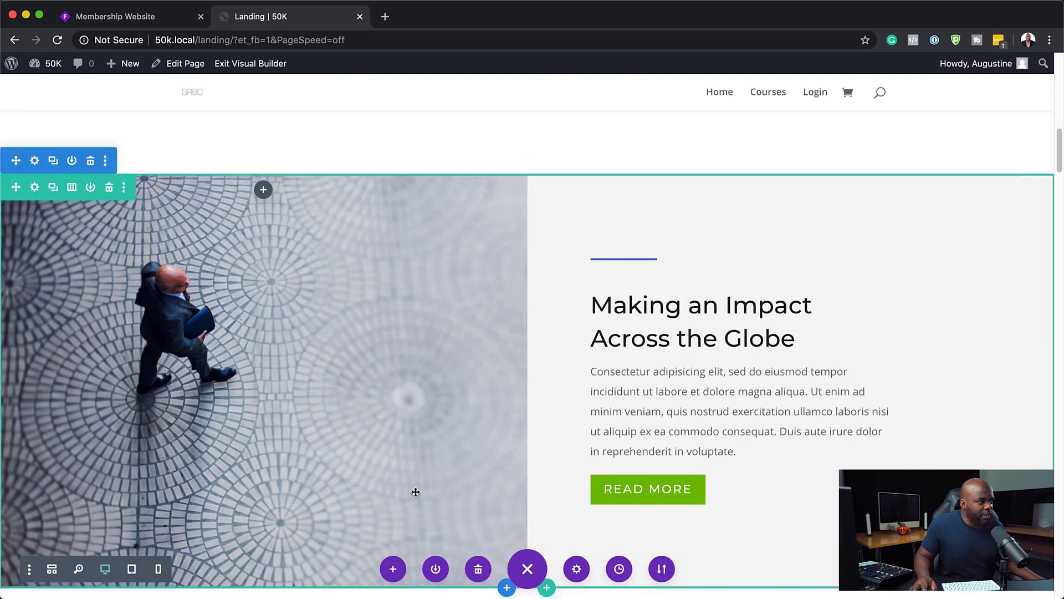
scroll(415, 491, down, 2)
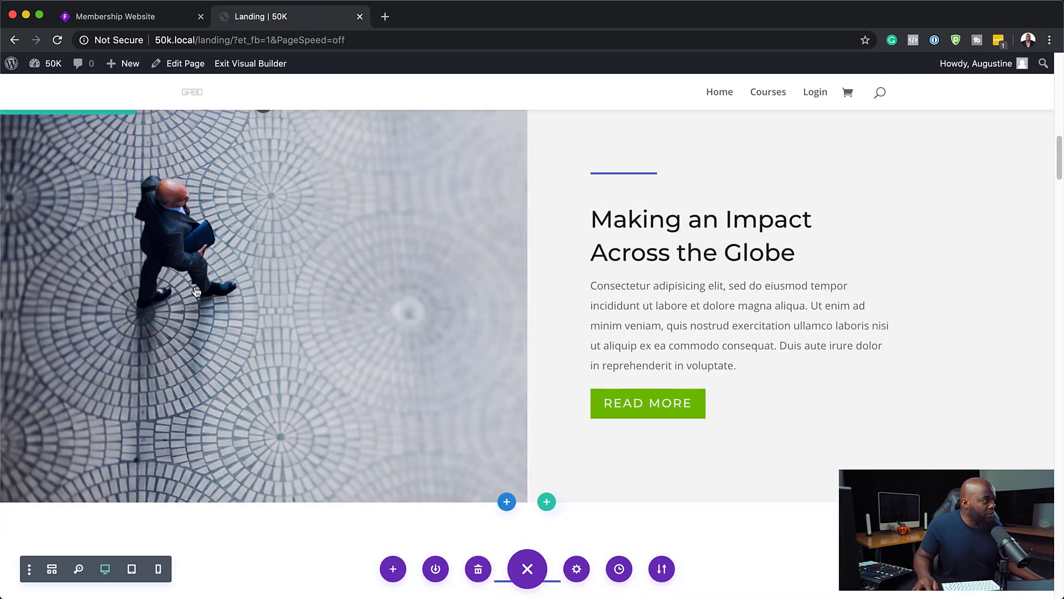
scroll(314, 361, up, 4)
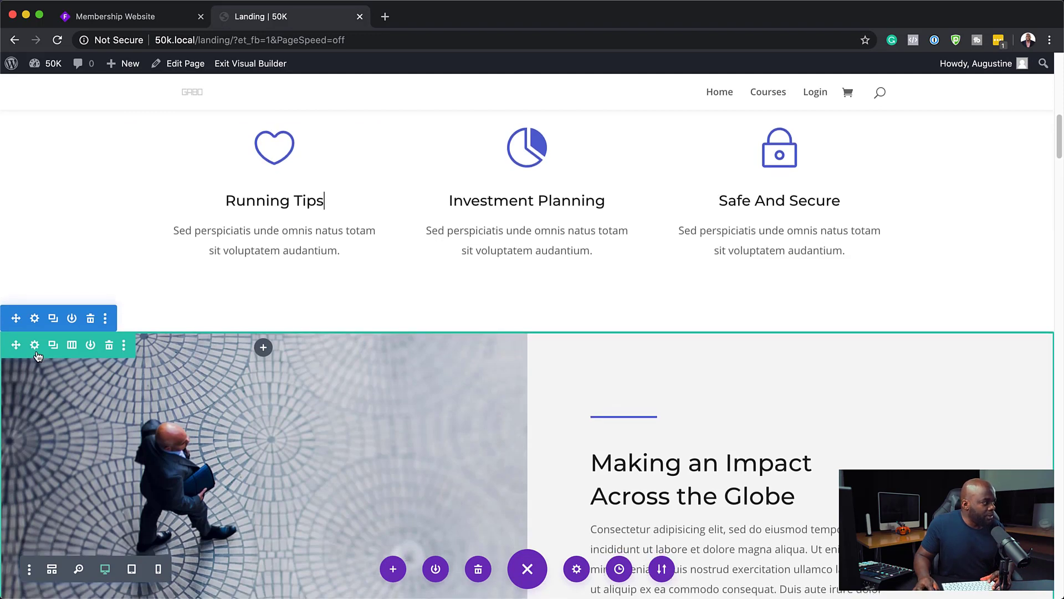
click(34, 345)
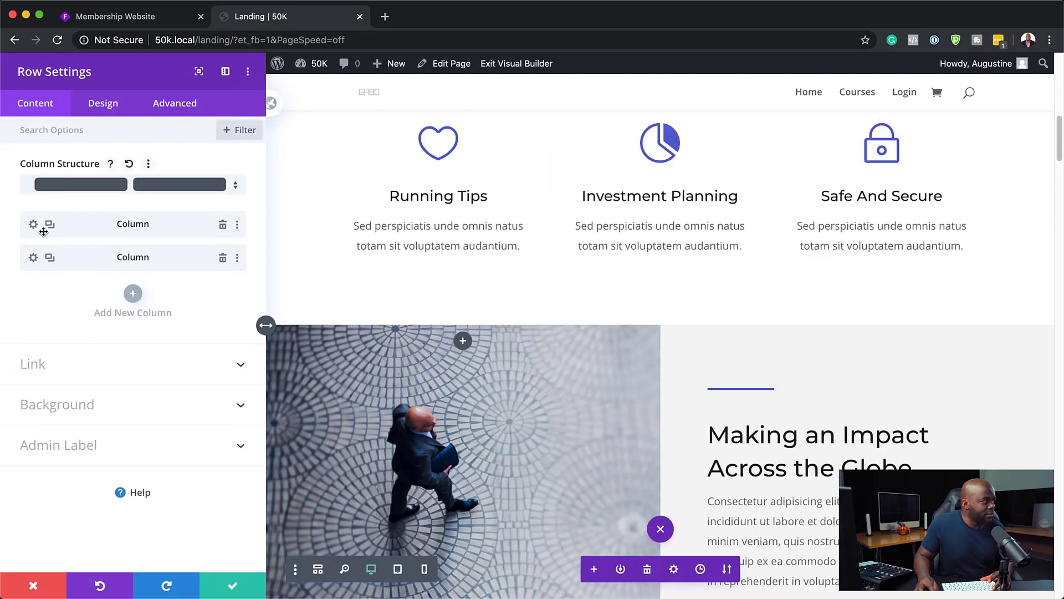
click(33, 225)
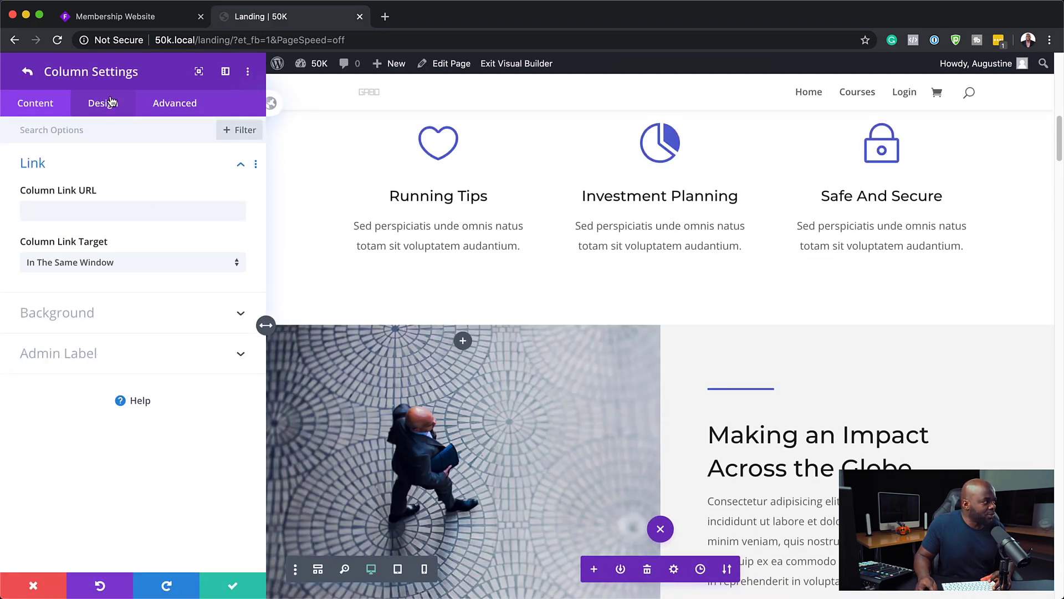
click(83, 313)
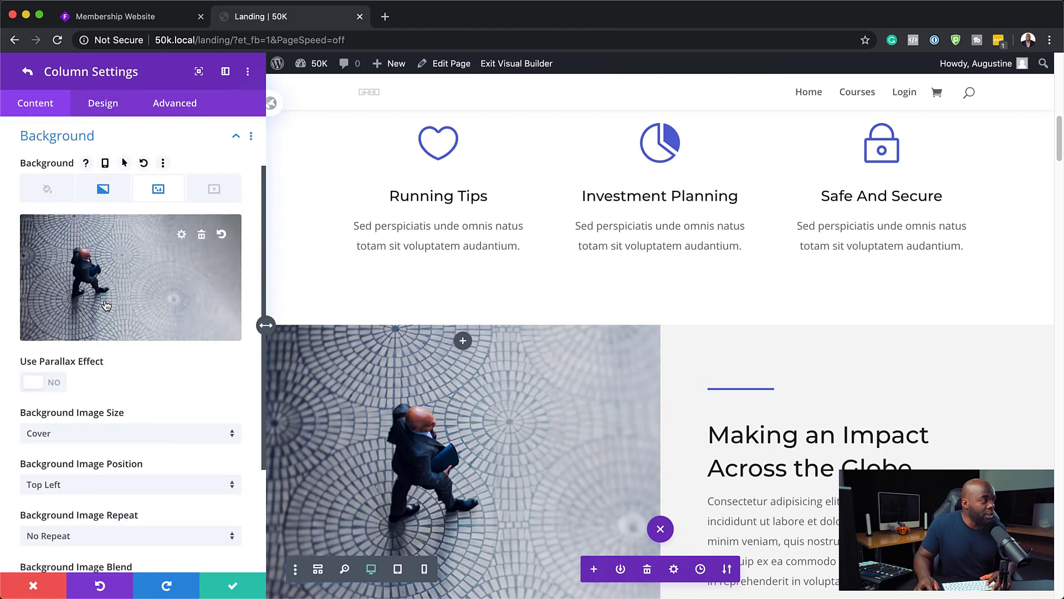
click(167, 276)
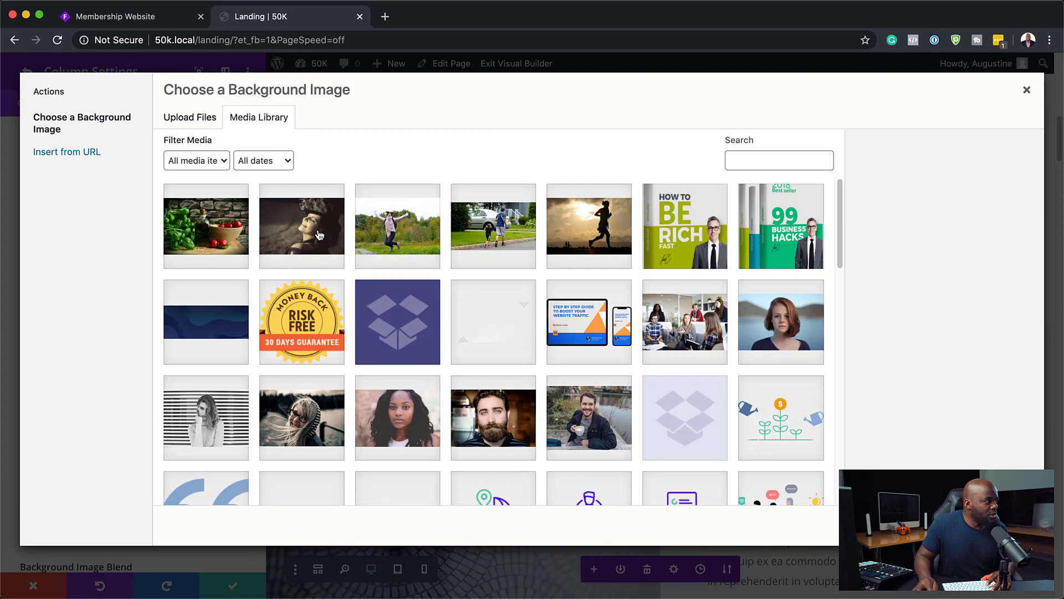
click(207, 237)
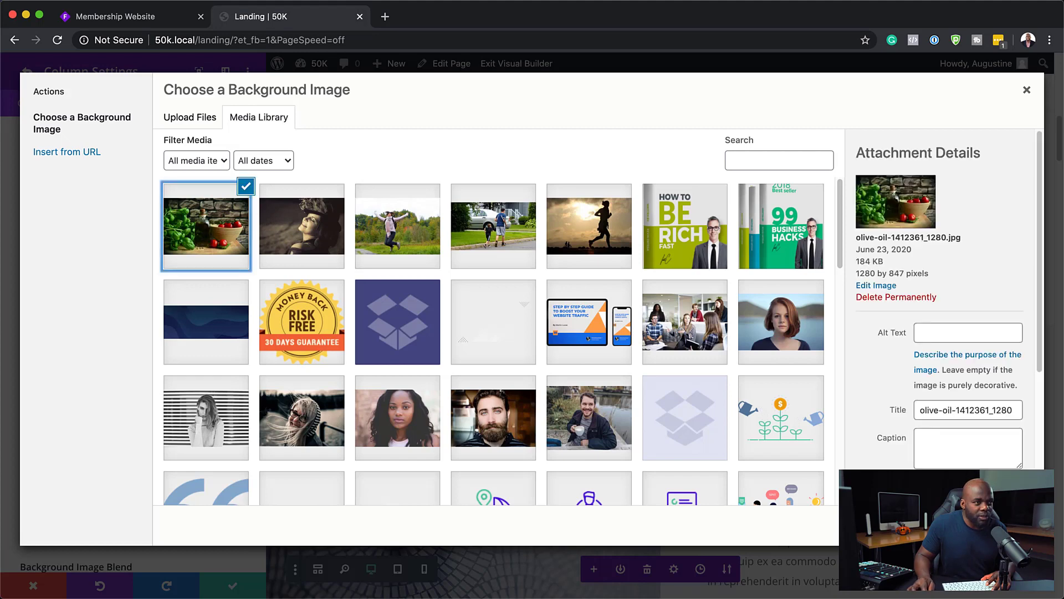
click(992, 526)
scroll(626, 413, down, 5)
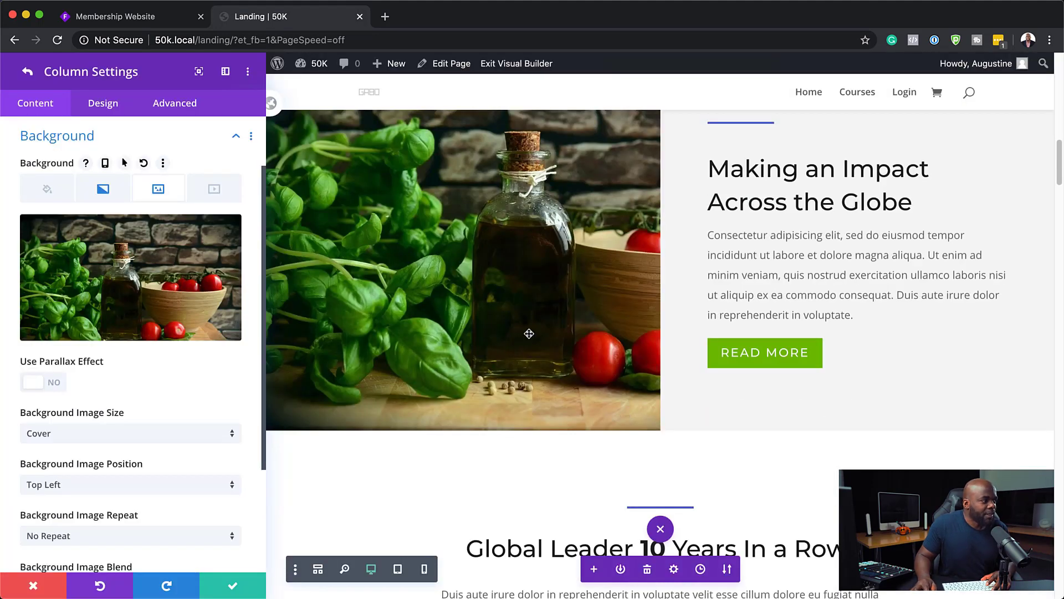
click(232, 586)
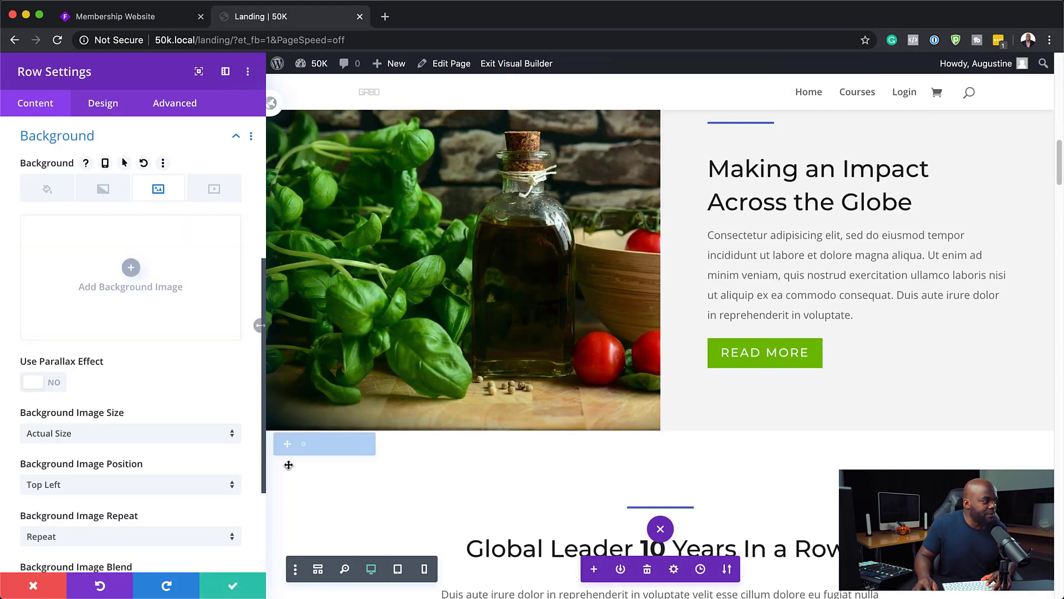
click(231, 585)
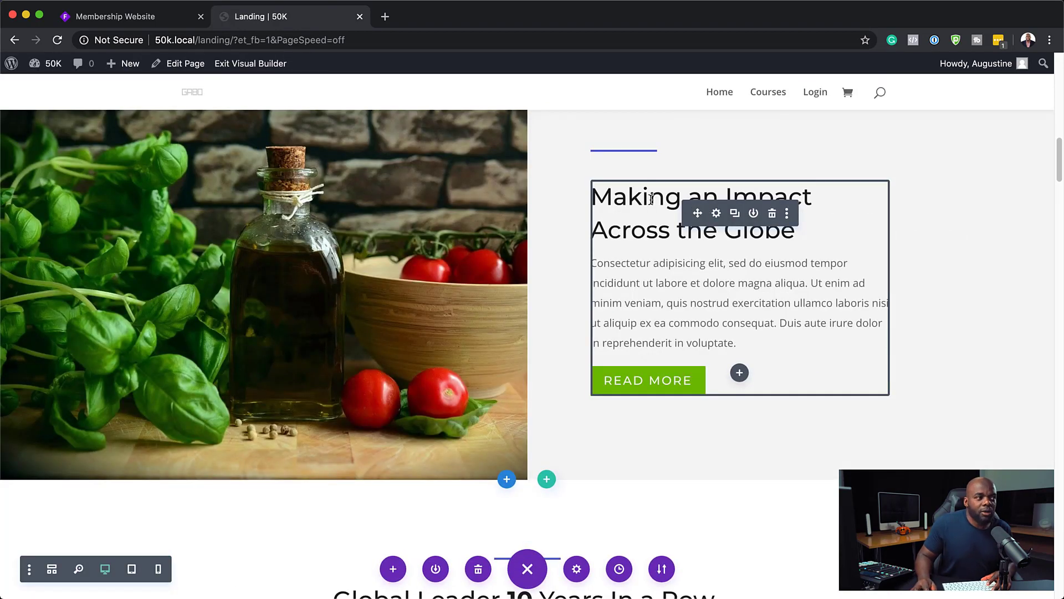
Set the call to action title beside the olive oil image to "Best foods to eat first thing in the morning!" and save it.
click(715, 214)
drag(221, 211, 48, 204)
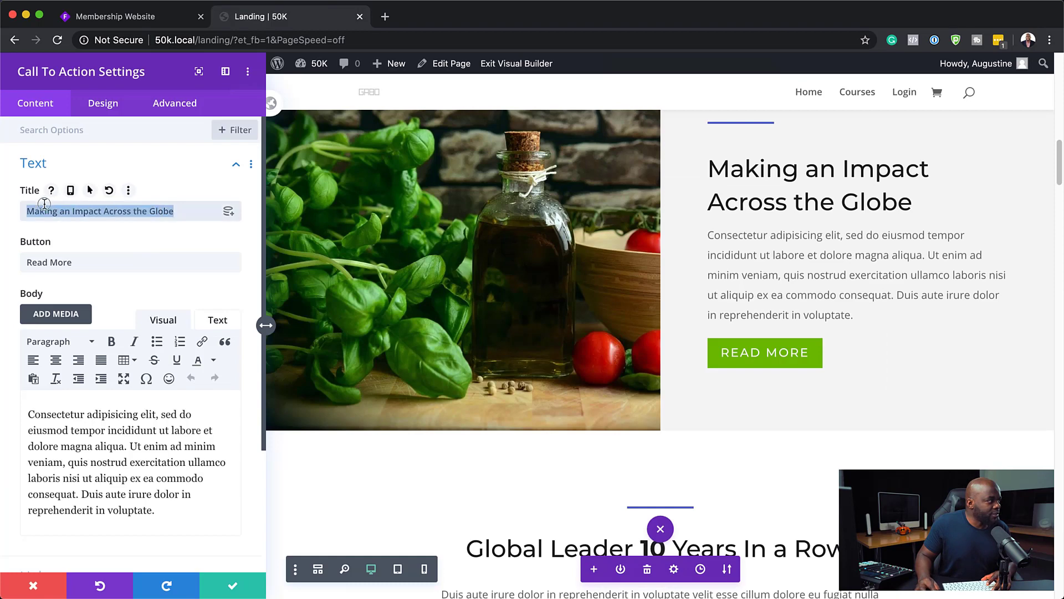
text(Best foods )
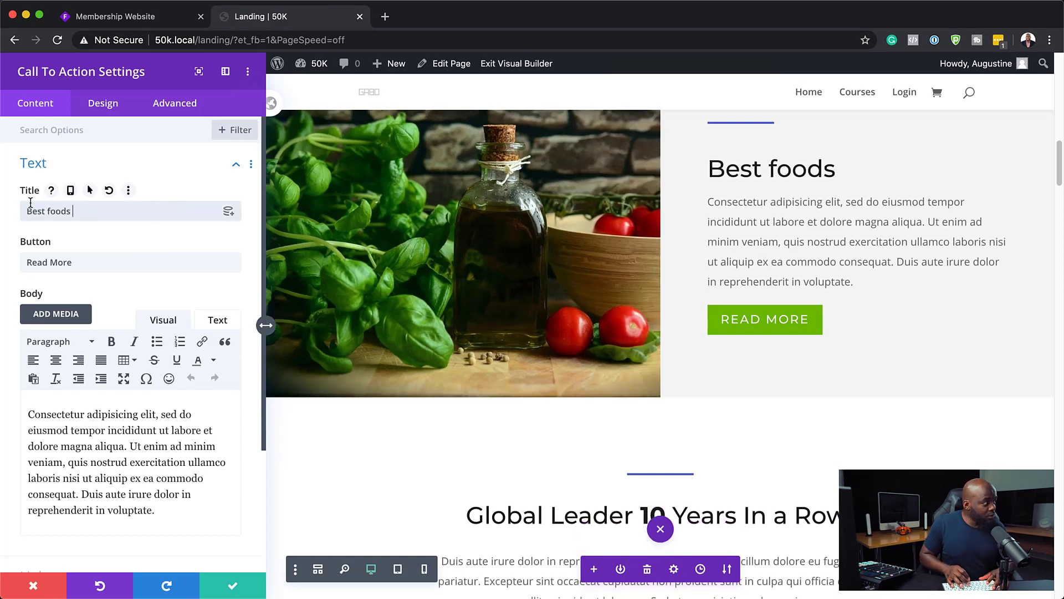
text(to eat firt thing in the morning)
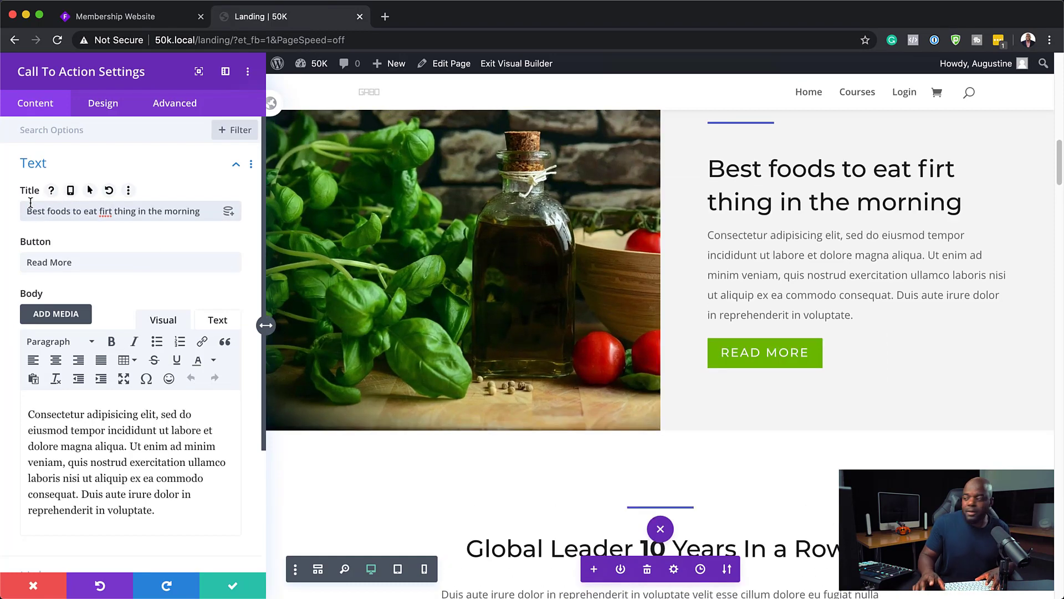
text(!)
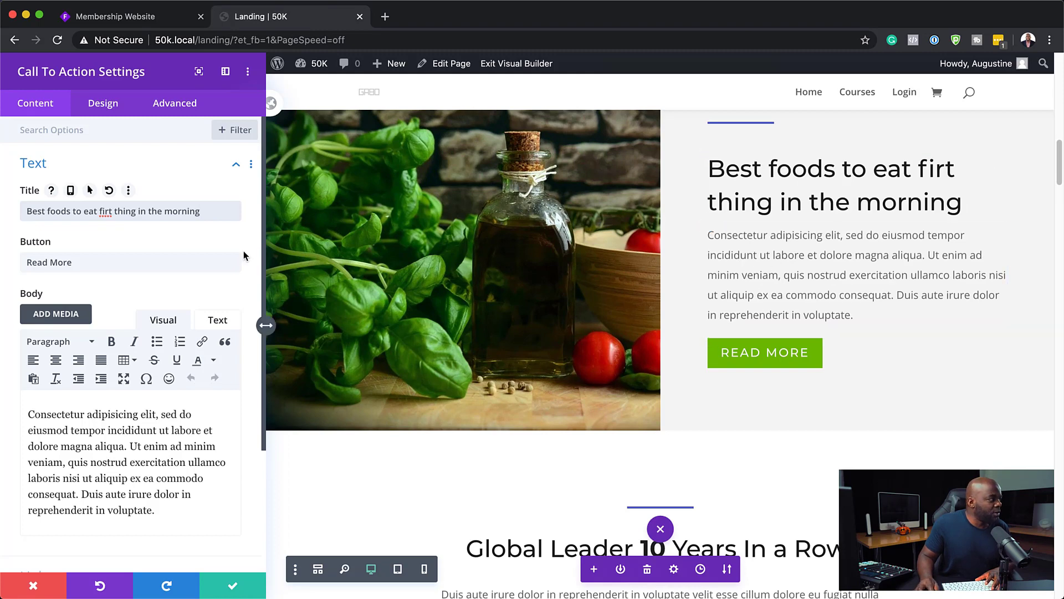
click(108, 212)
text(s)
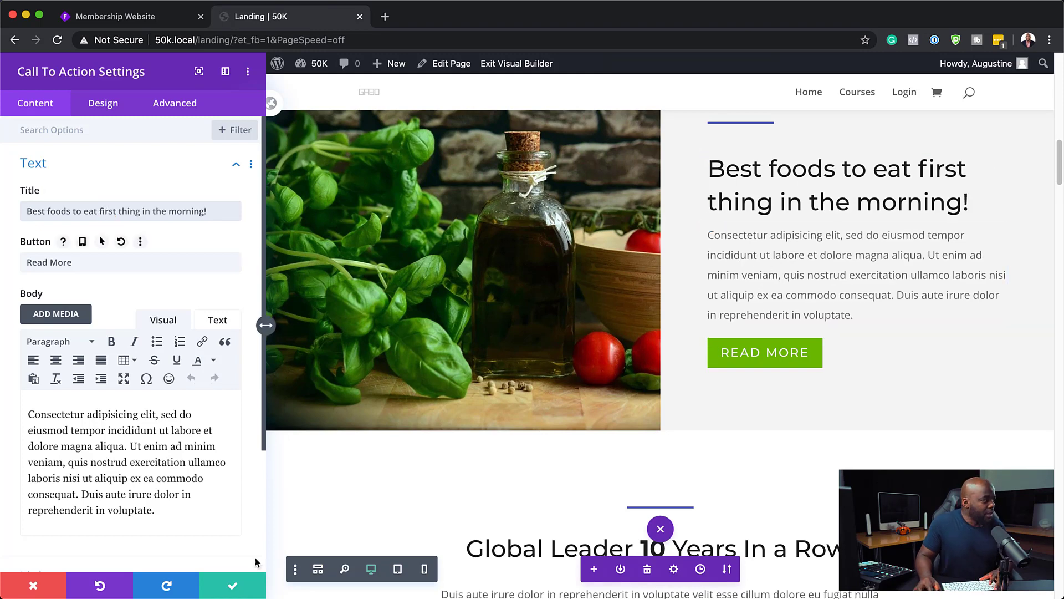
click(233, 592)
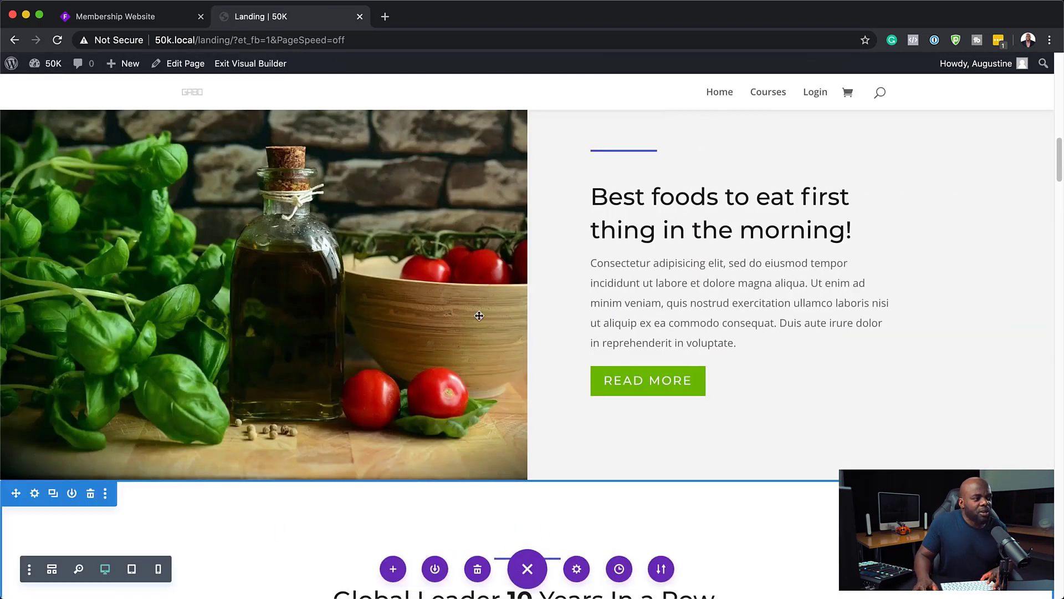
Delete the "Global Leader 10 Years In a Row" and "The Right Choice" sections from the landing page.
scroll(484, 319, up, 2)
scroll(484, 319, up, 6)
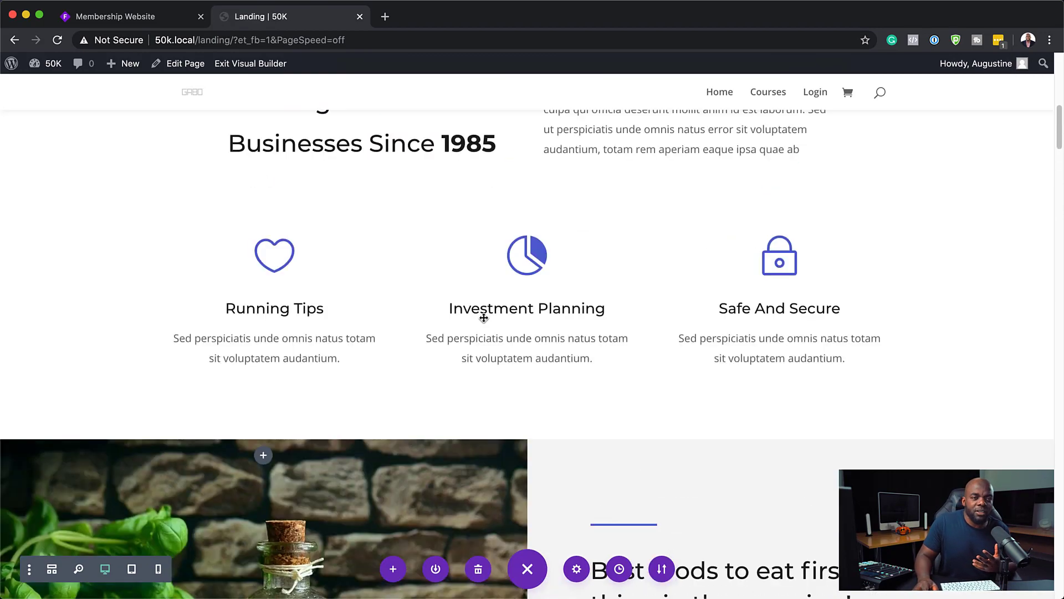
scroll(484, 317, down, 7)
scroll(484, 316, down, 10)
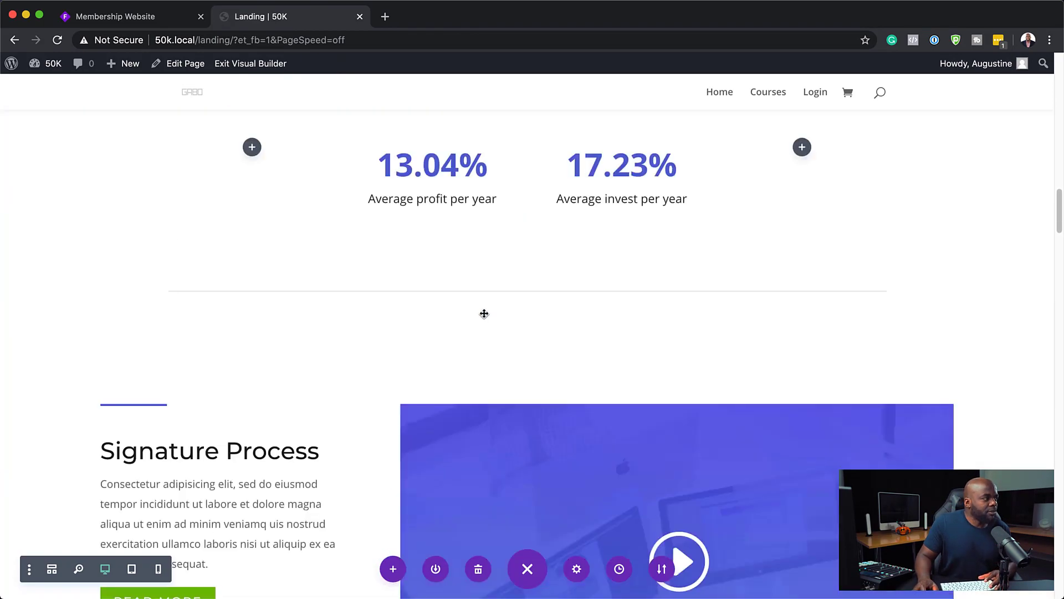
scroll(484, 314, up, 5)
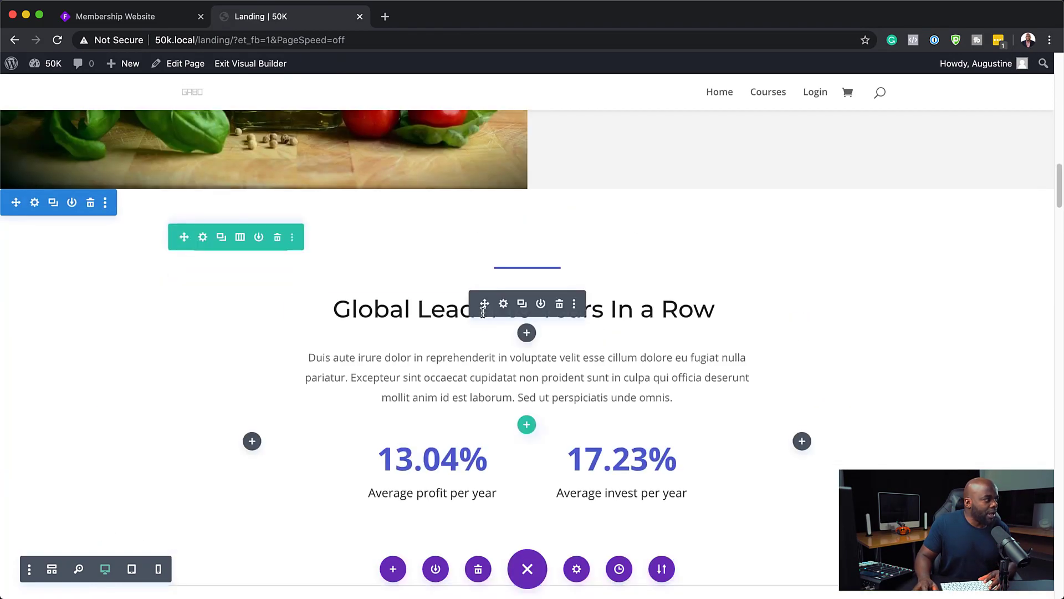
click(91, 202)
click(91, 176)
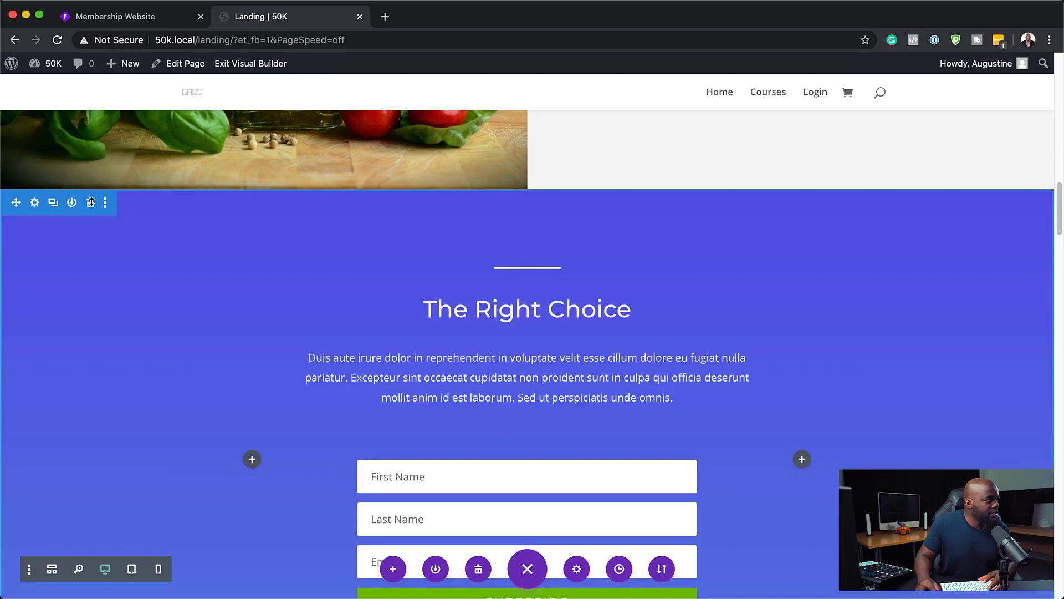
click(90, 202)
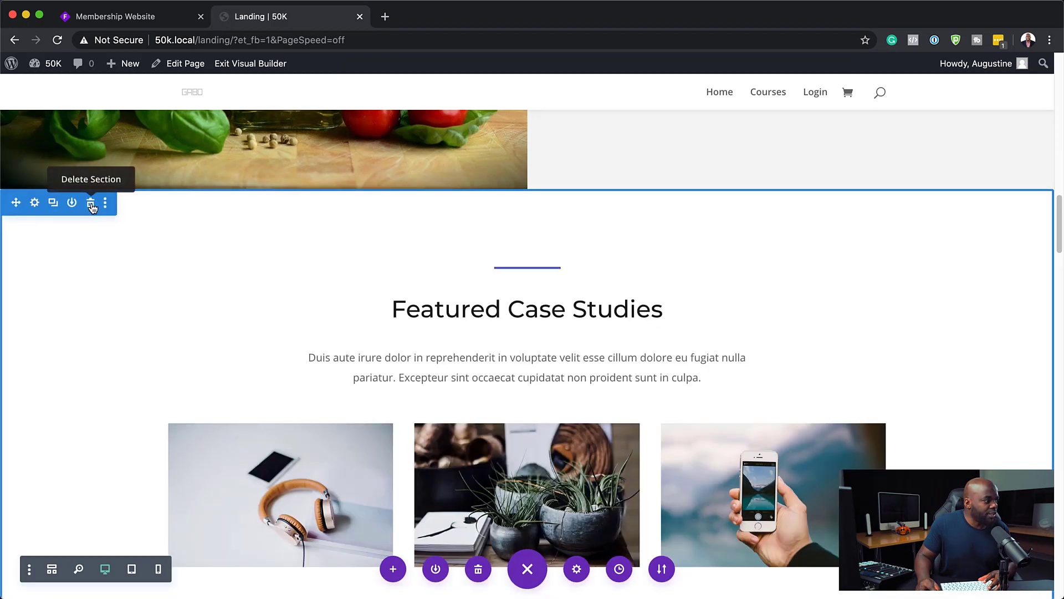
Delete the "Featured Case Studies" and "Creative Team" sections from the landing page.
scroll(189, 270, up, 5)
scroll(238, 278, down, 7)
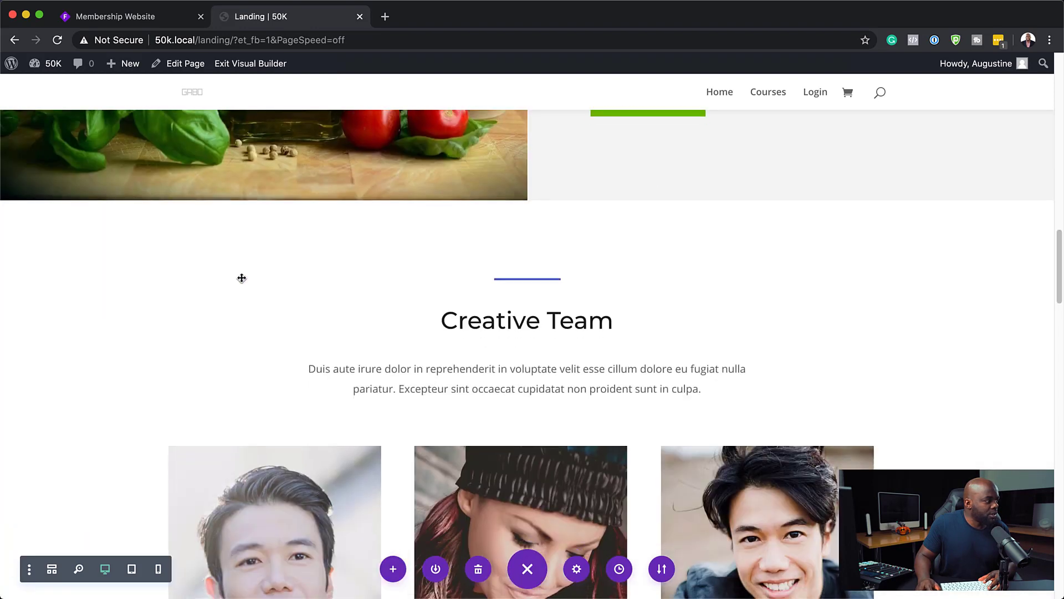
click(90, 214)
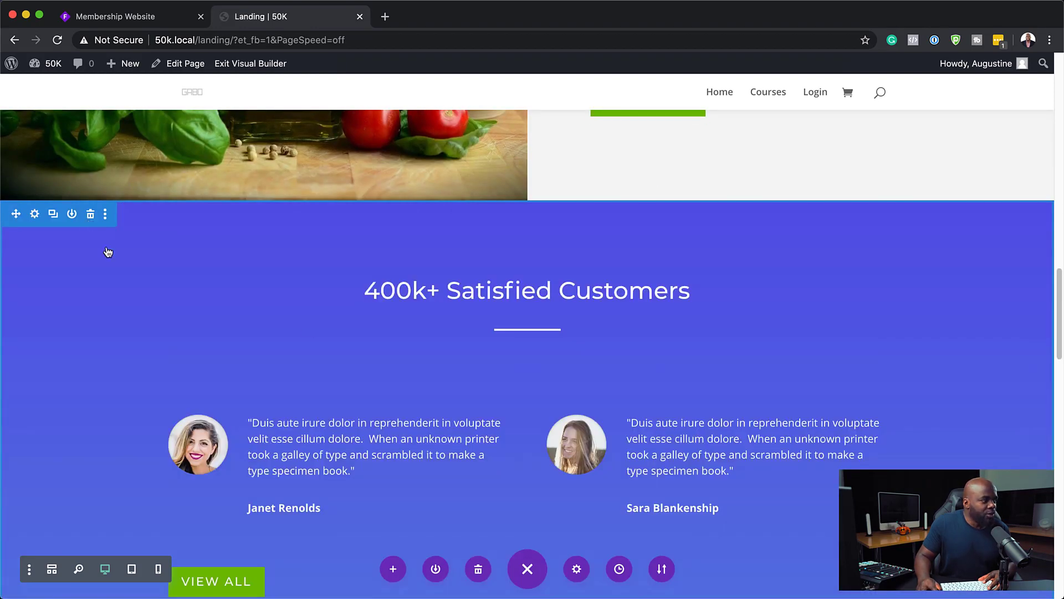
Delete the contact section with "Reach Us" and "Leave A Message" below the pricing tables.
scroll(737, 376, down, 9)
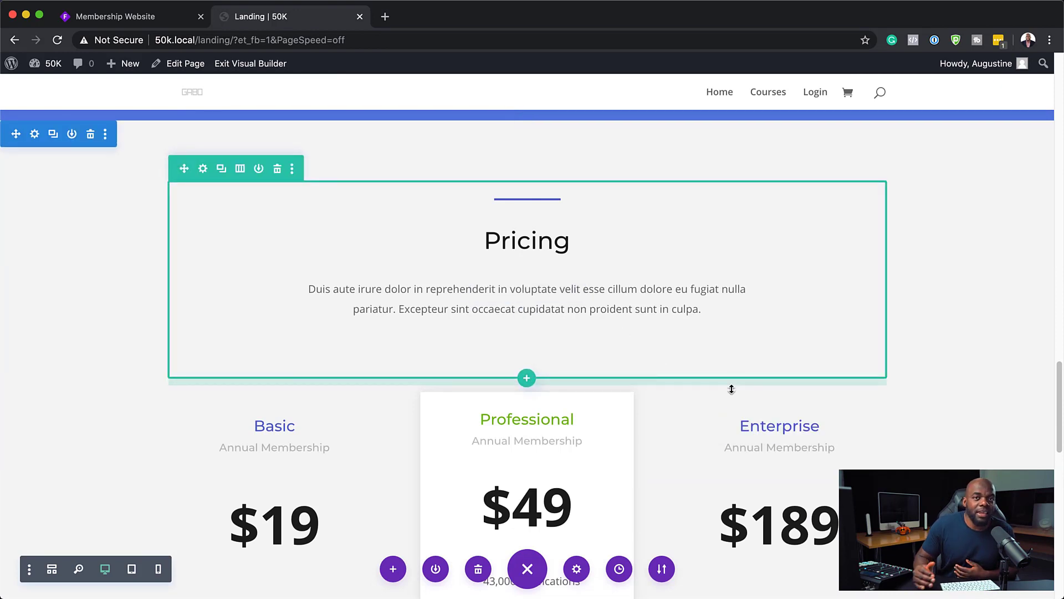
scroll(868, 467, down, 5)
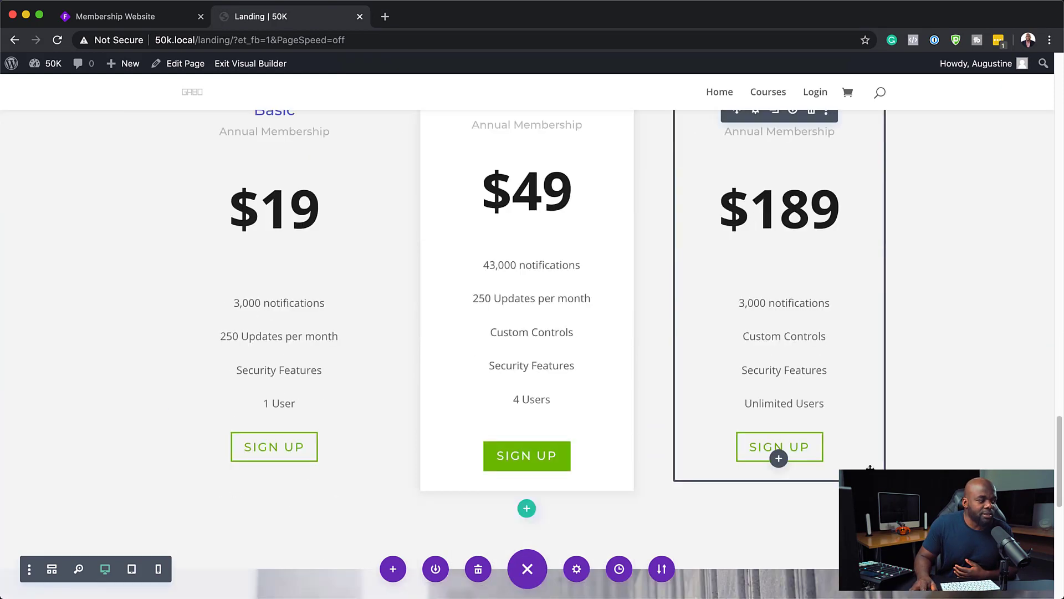
scroll(720, 322, down, 1)
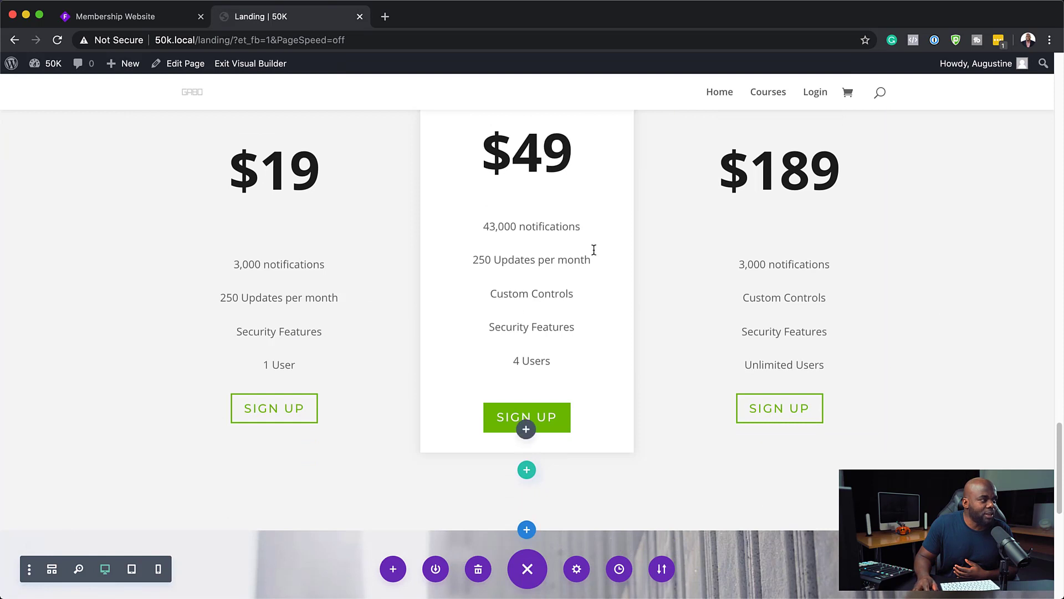
scroll(613, 354, up, 1)
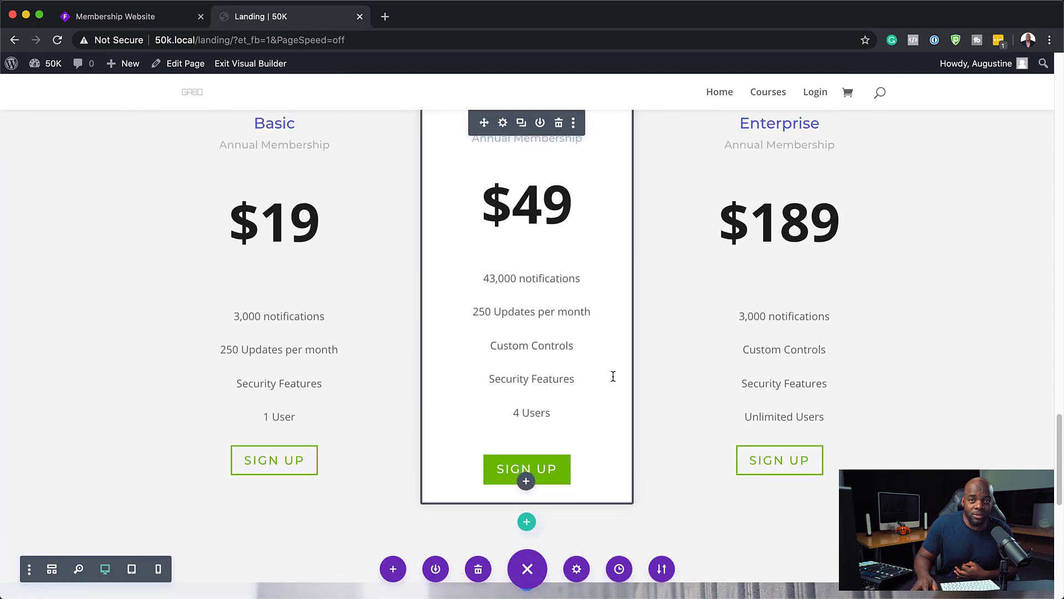
scroll(620, 382, down, 5)
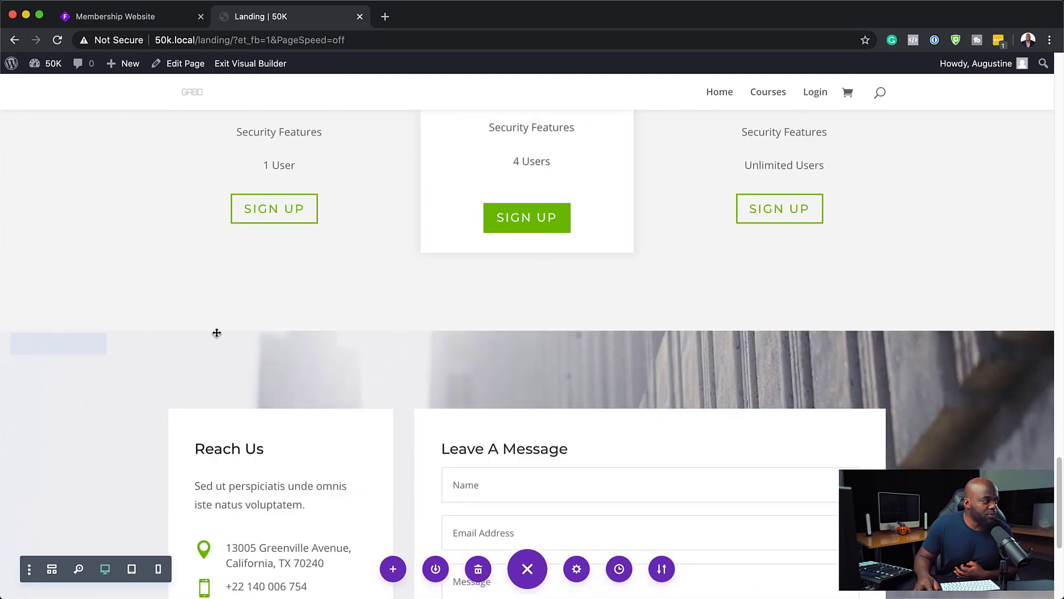
click(89, 347)
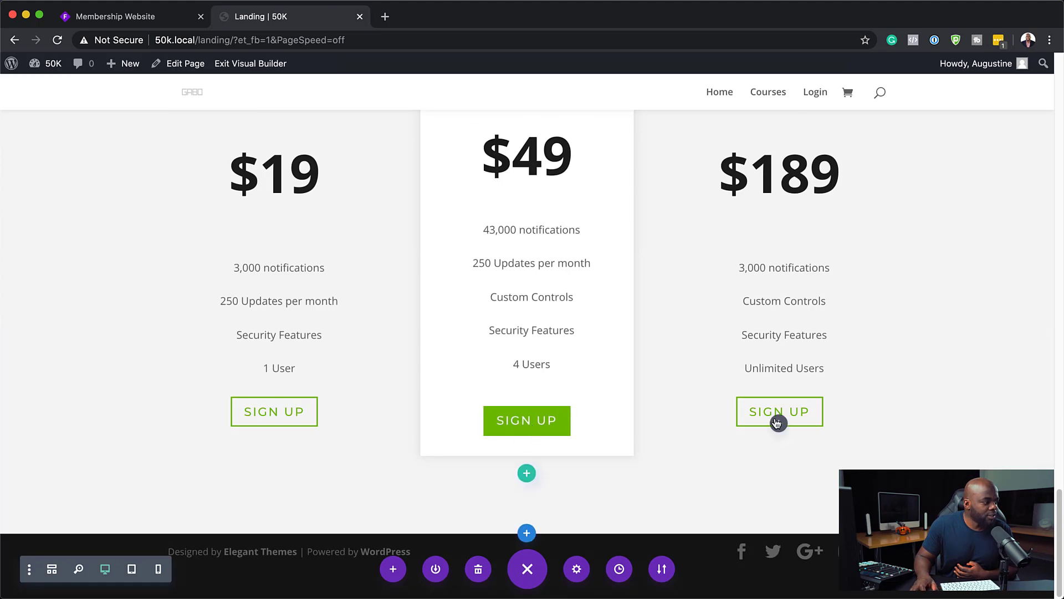
Open the WordPress dashboard in a new tab and place that tab ahead of the Landing page tab.
scroll(777, 424, up, 10)
scroll(815, 394, up, 8)
scroll(818, 398, down, 2)
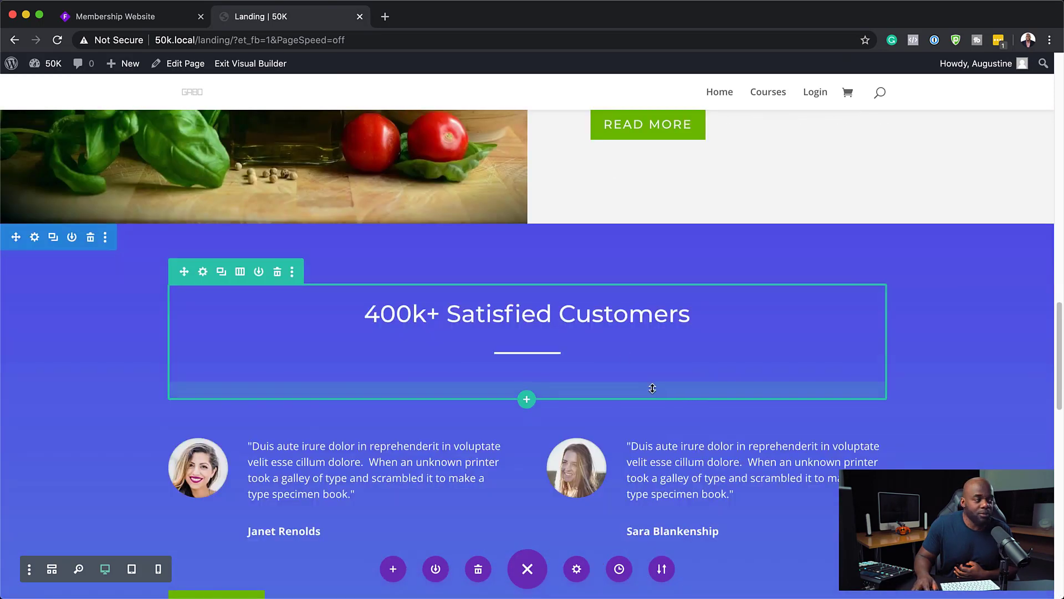
scroll(706, 383, up, 10)
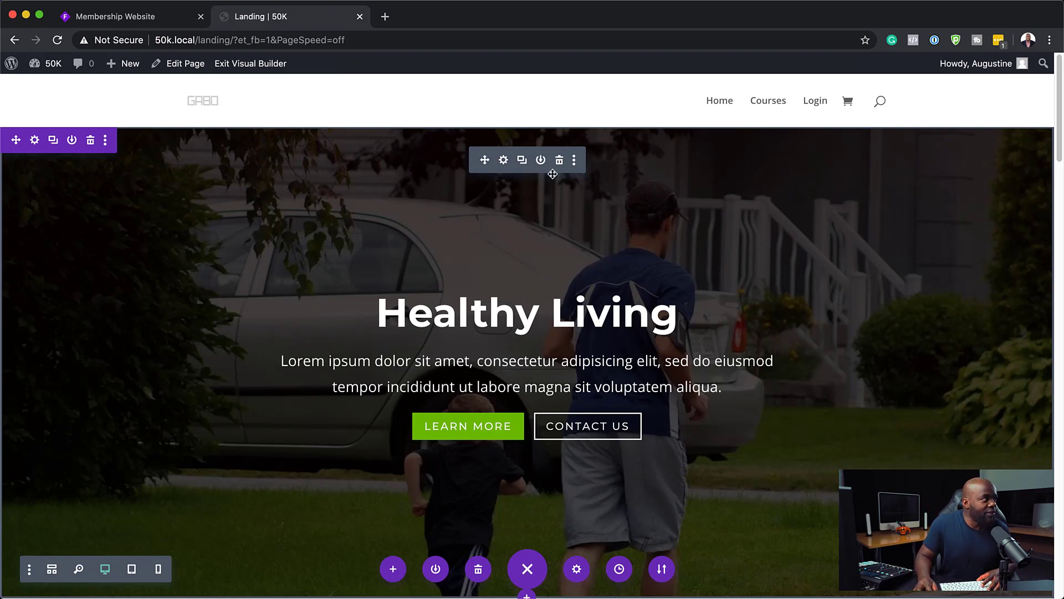
mouse_move(50, 65)
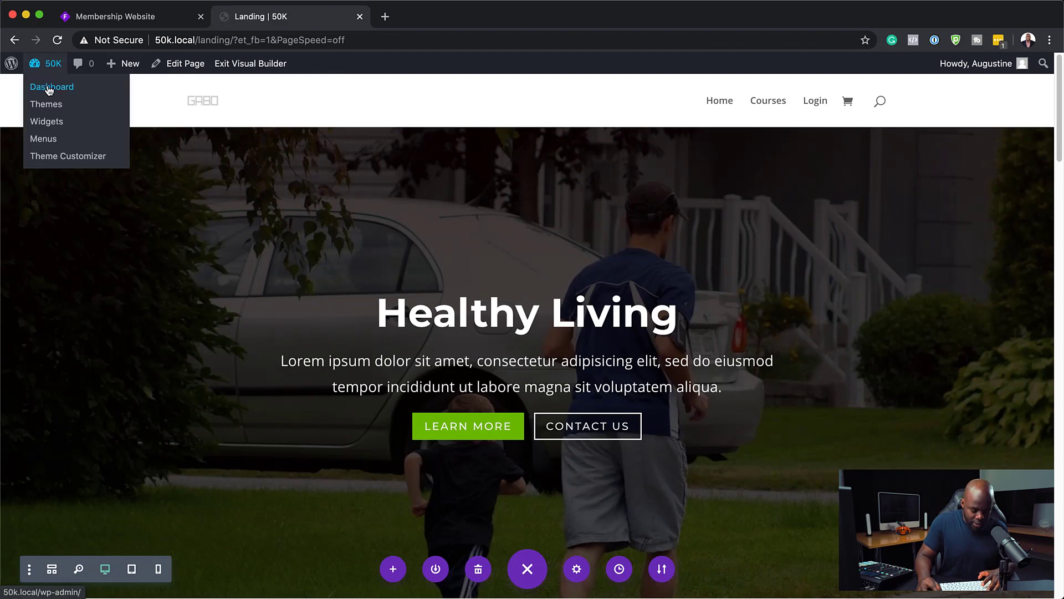
super+click(49, 88)
drag(423, 16, 257, 17)
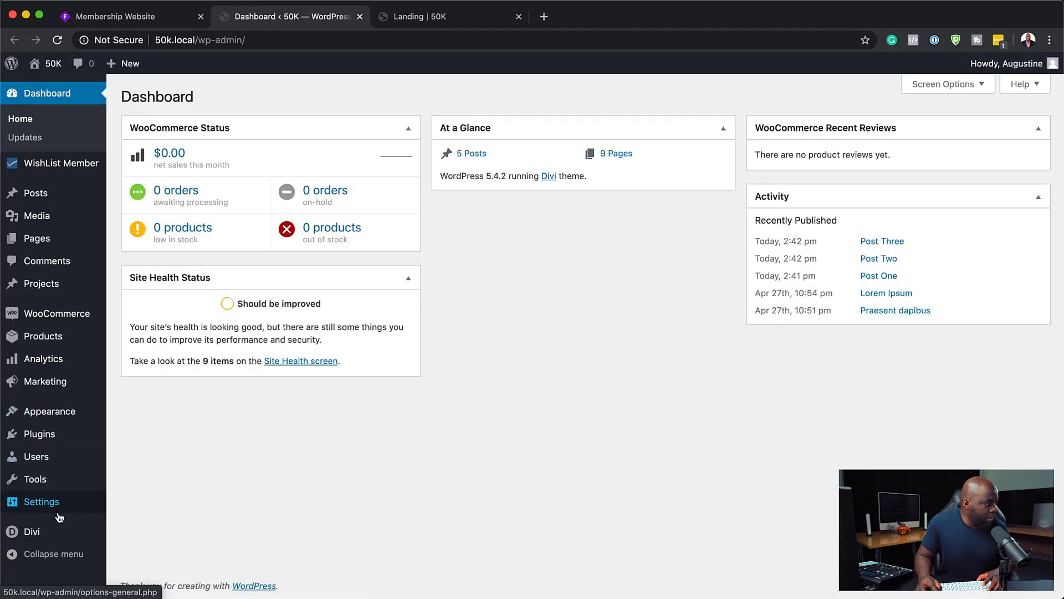
Set the static homepage to the Landing page in the Reading settings and save the changes.
mouse_move(60, 510)
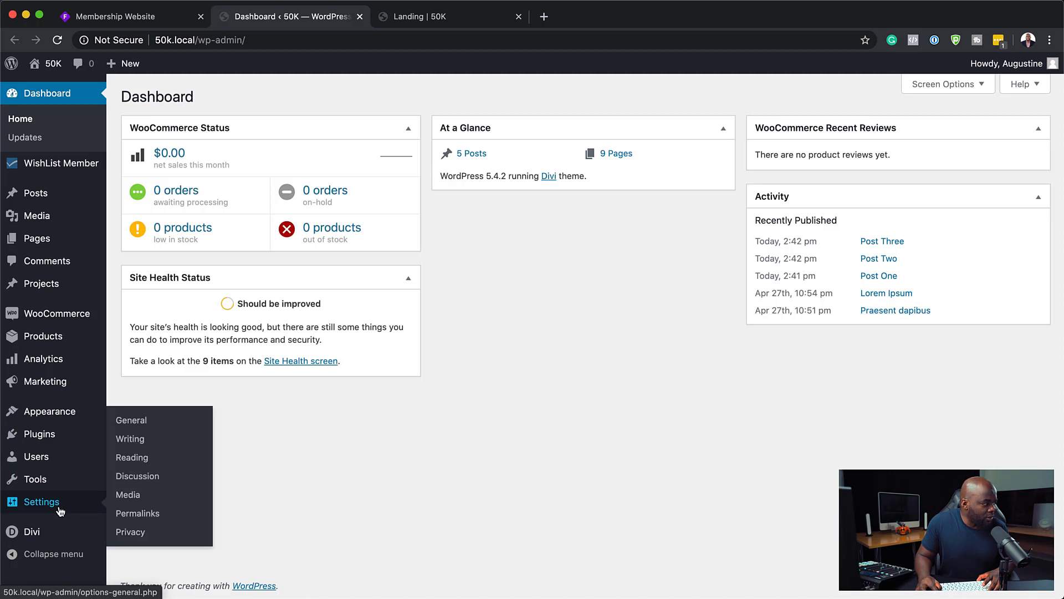
click(132, 457)
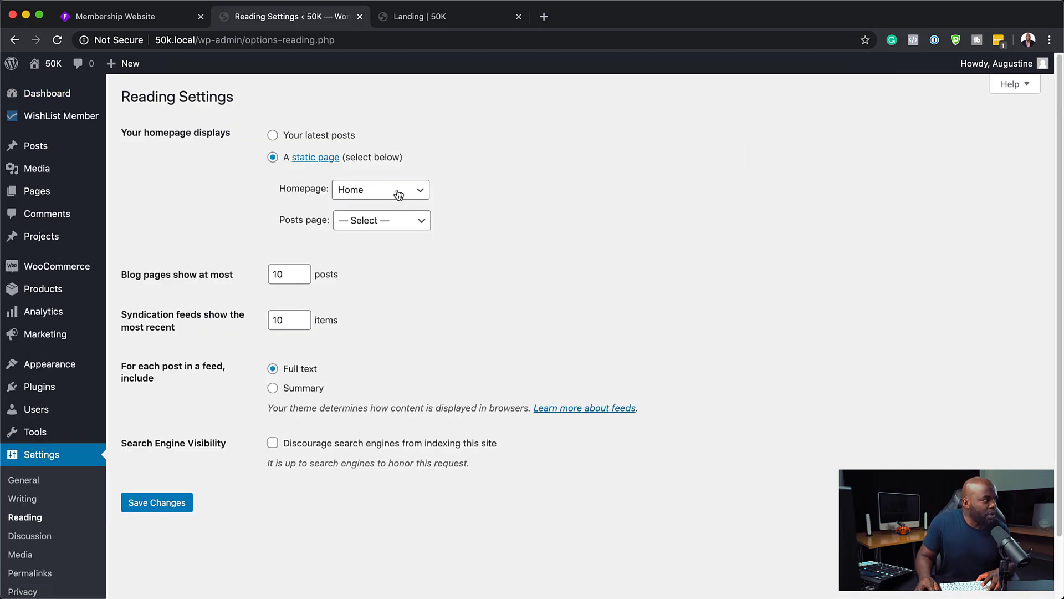
click(397, 193)
click(395, 203)
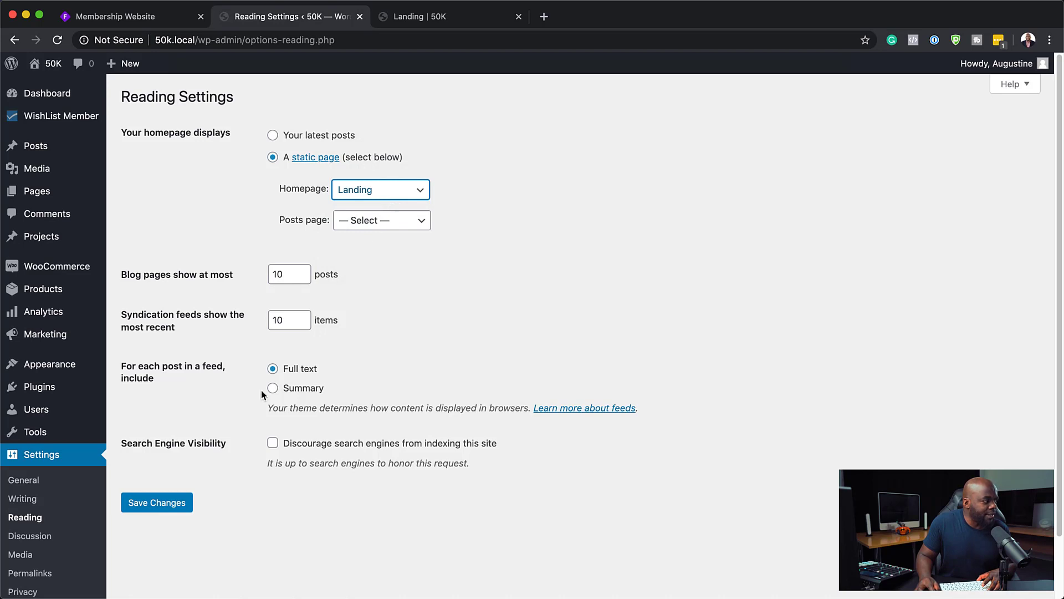
click(177, 503)
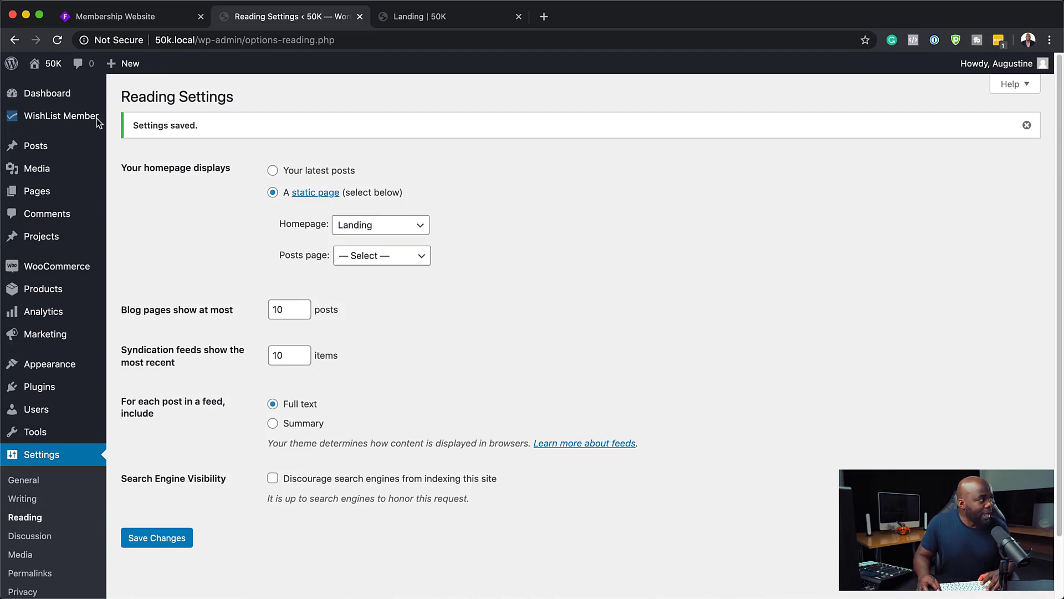
Delete the "Bought My Course" membership level from the WishList Member setup.
mouse_move(69, 126)
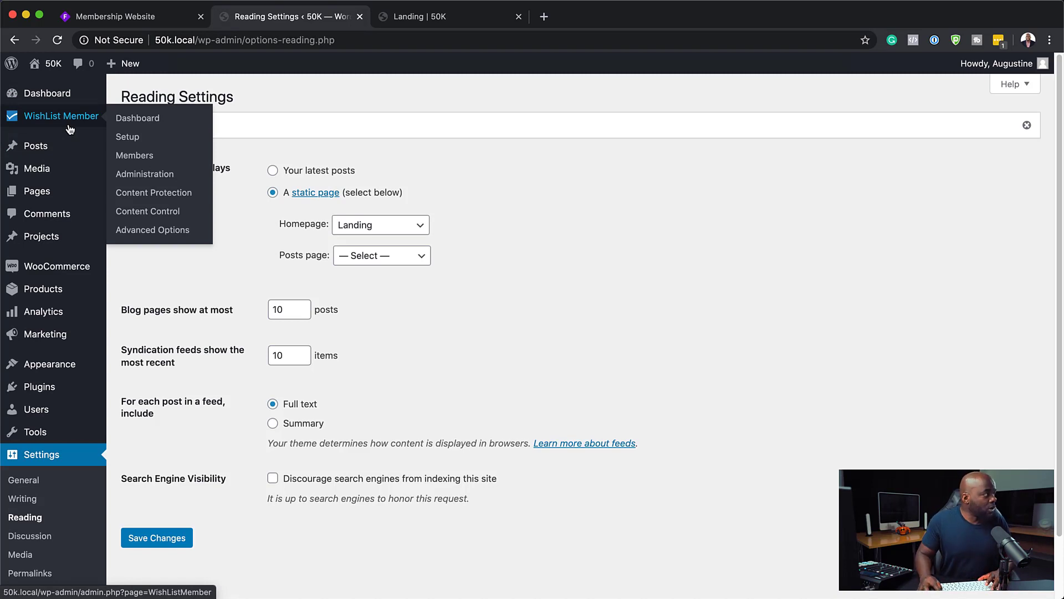
click(157, 120)
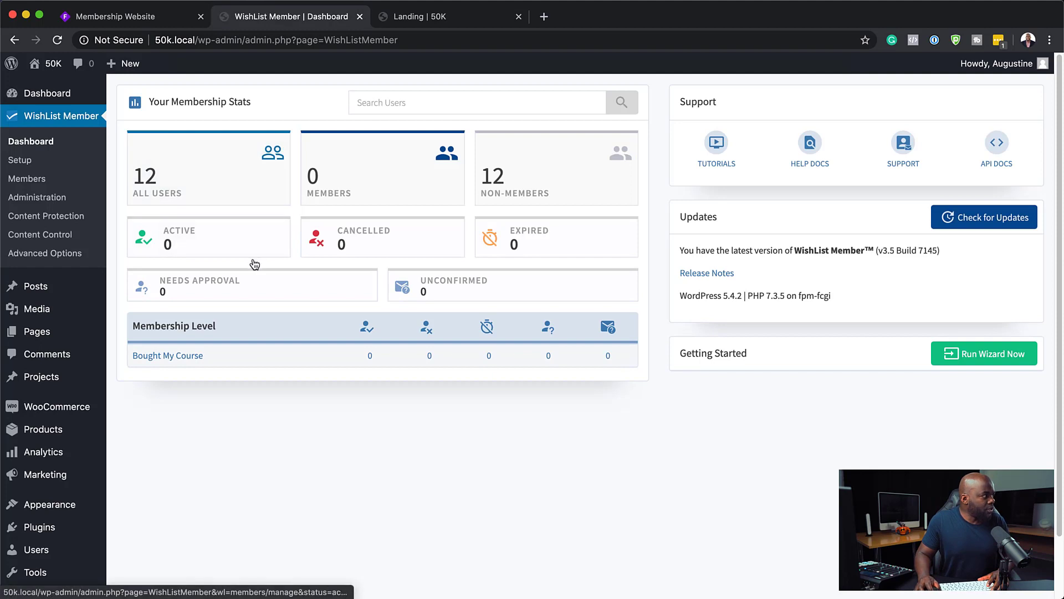
click(20, 160)
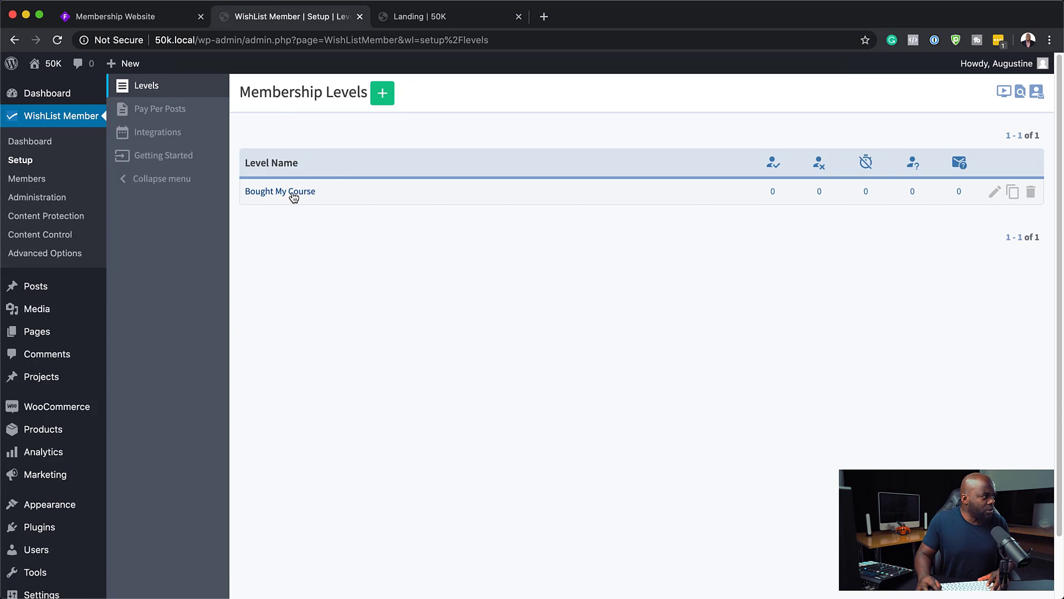
click(1031, 191)
click(958, 184)
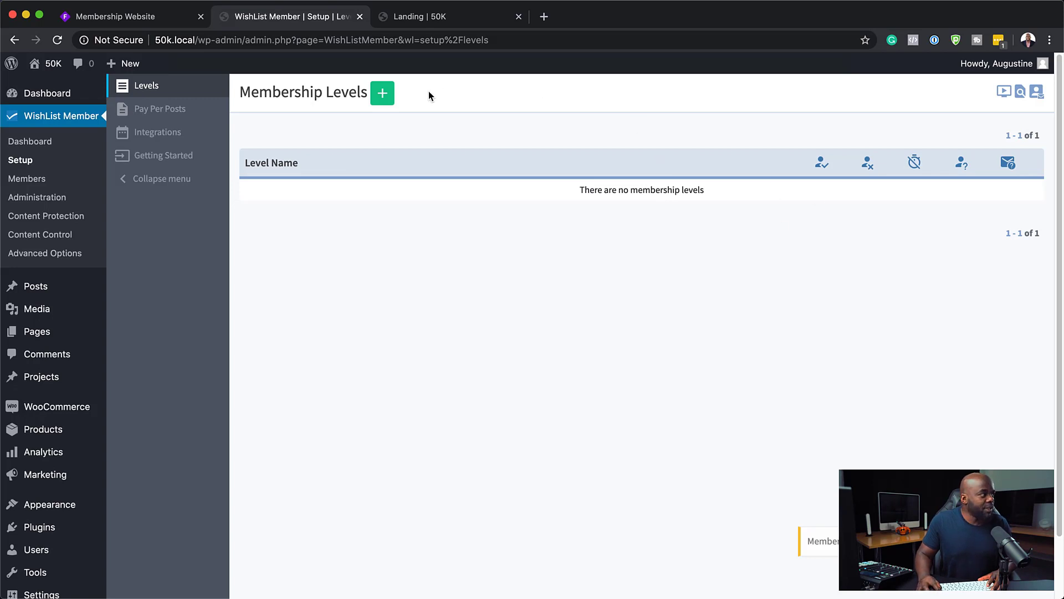
Add a new membership level named "VIP Members" and save it.
click(381, 94)
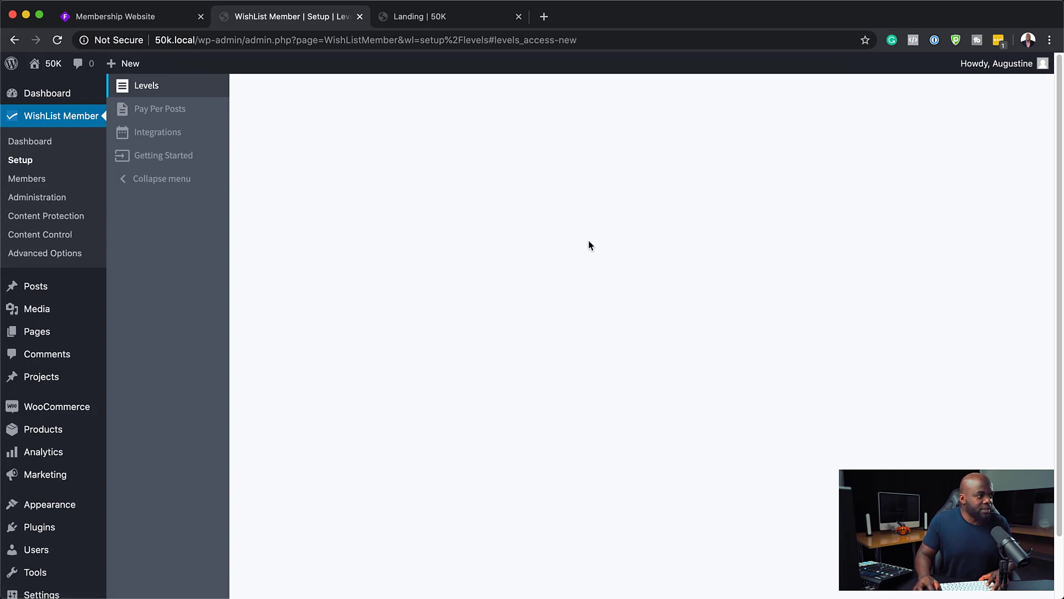
text(VIP Members)
click(779, 98)
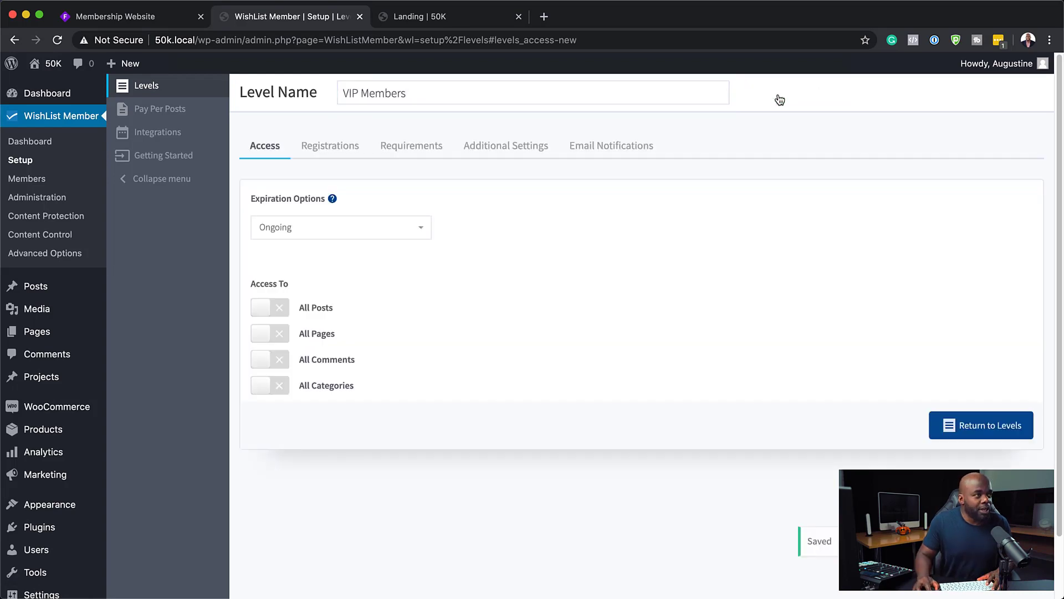
Copy the VIP Members simple registration URL, view its registration form in a new browser tab, and return to the level's registration settings.
click(342, 152)
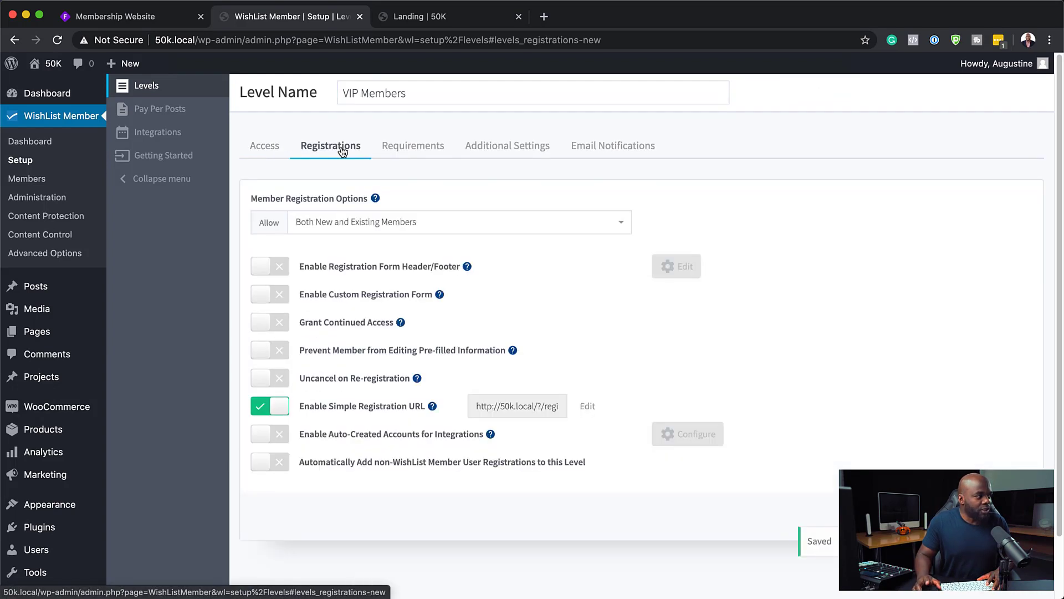
click(530, 409)
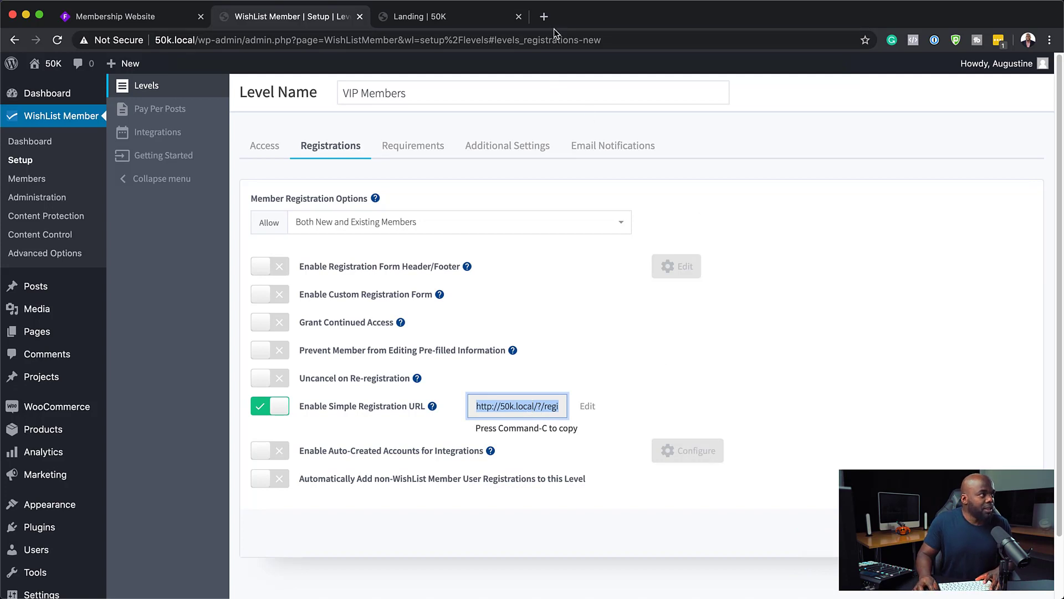
click(545, 18)
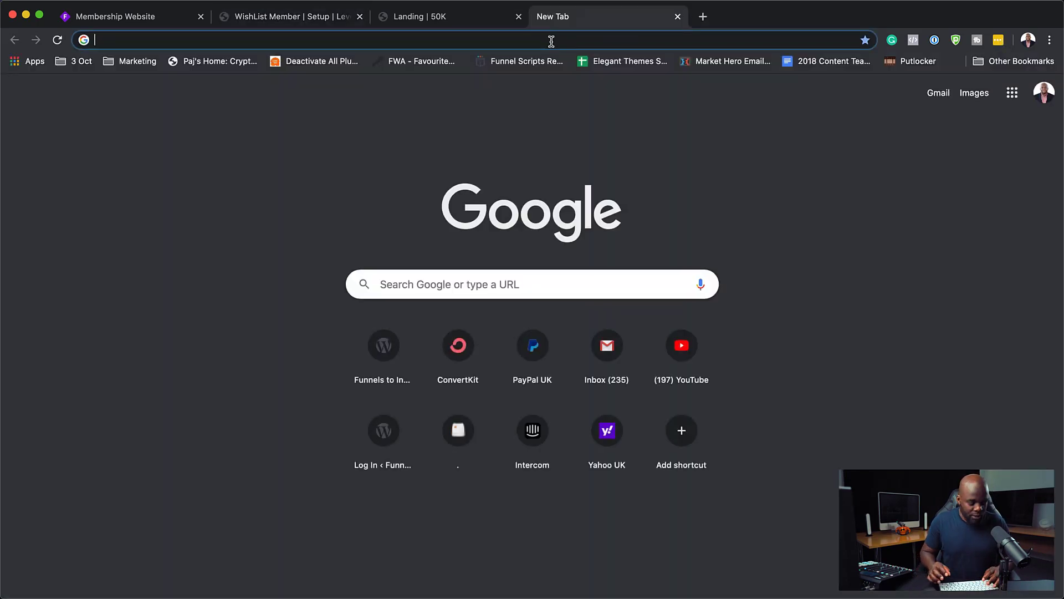
key(super+v)
key(Return)
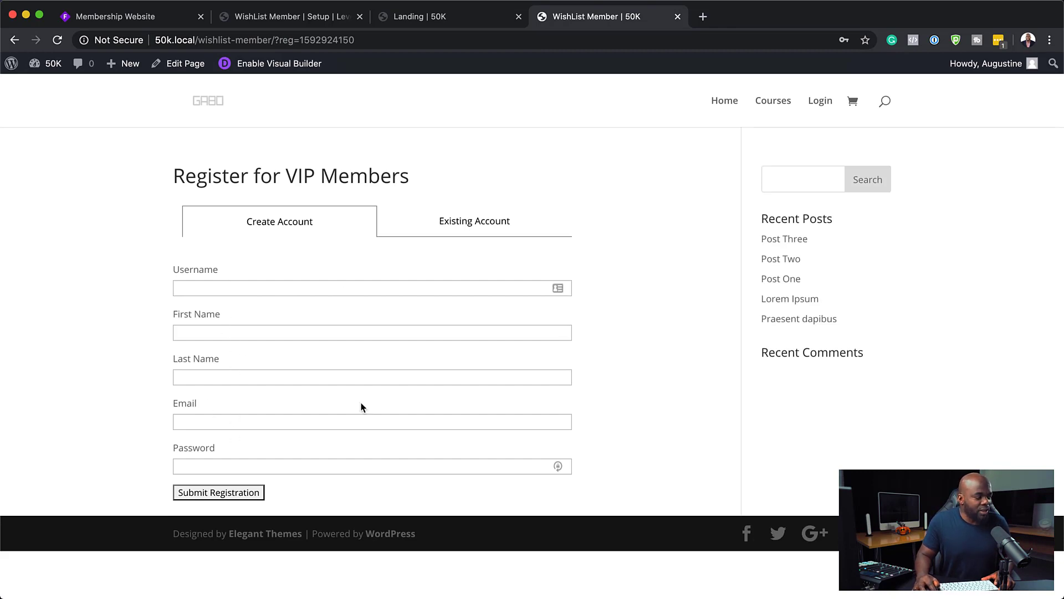
click(451, 16)
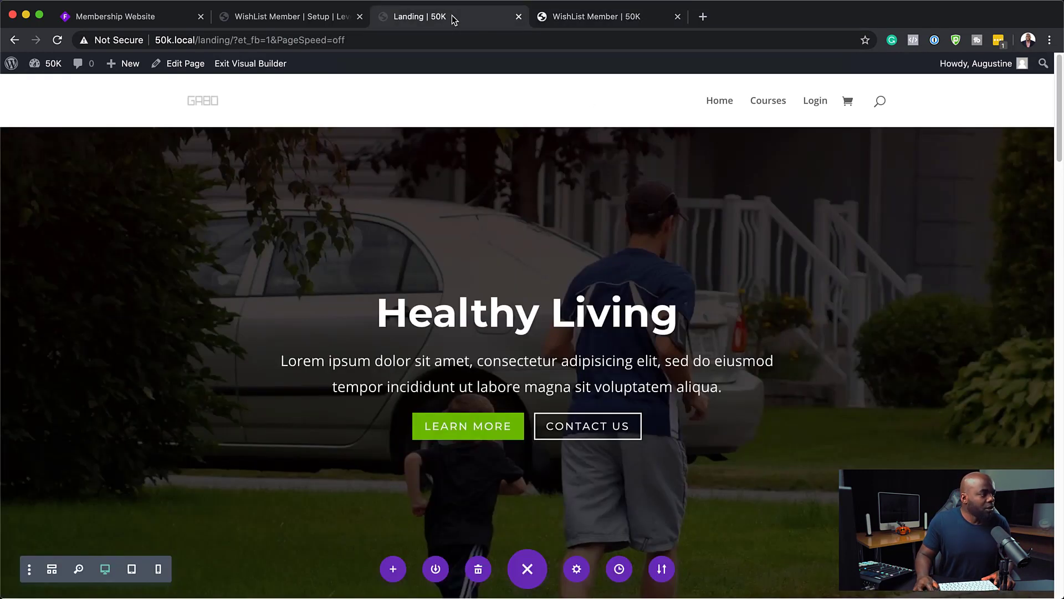
click(335, 18)
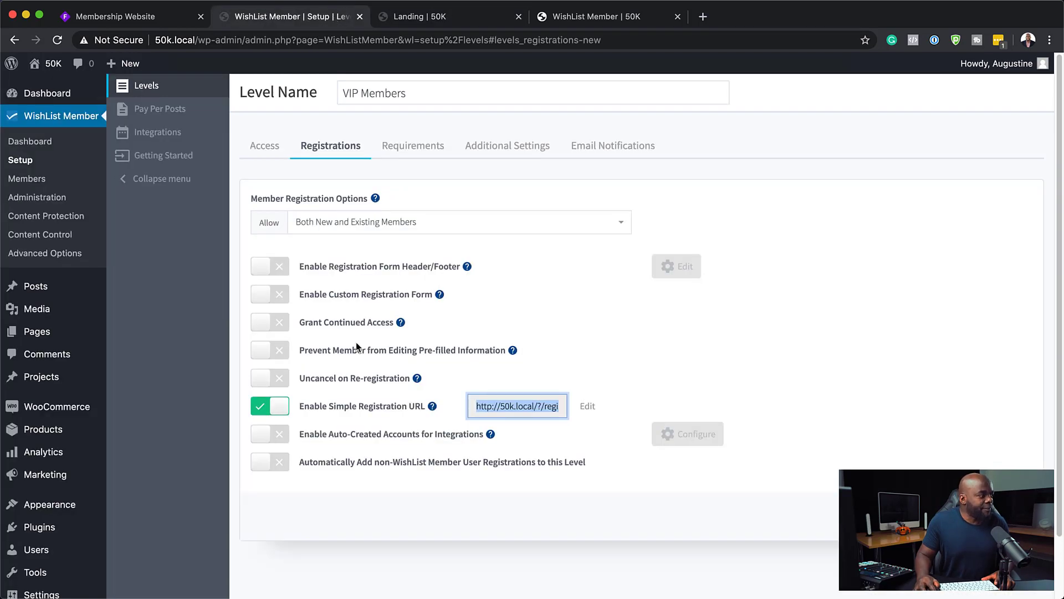
Review the VIP Members requirements, additional settings and email notifications, including the new member registration message, leaving them as they are.
click(428, 155)
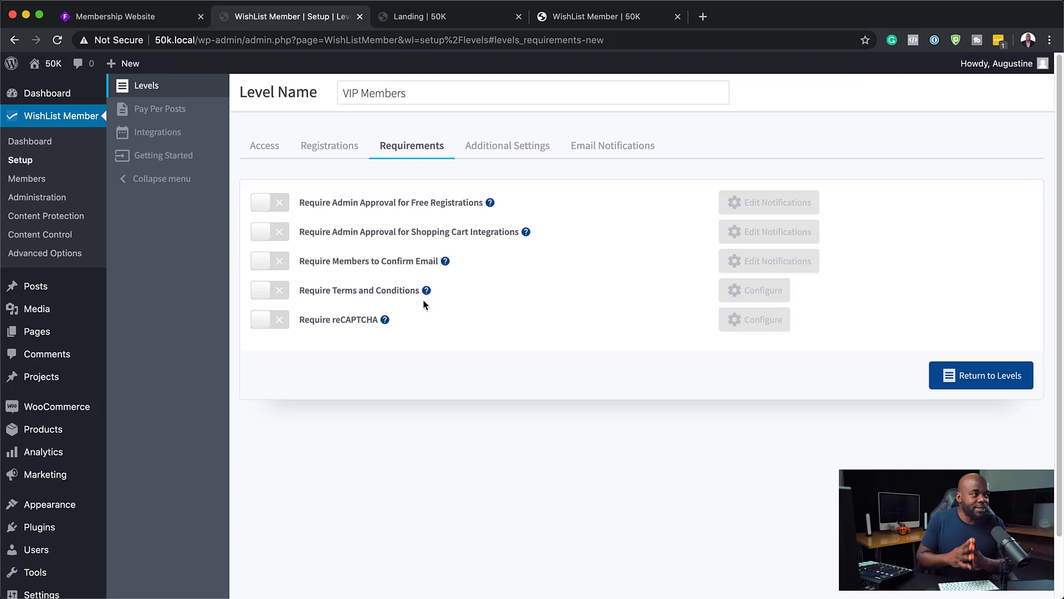
click(521, 156)
click(603, 148)
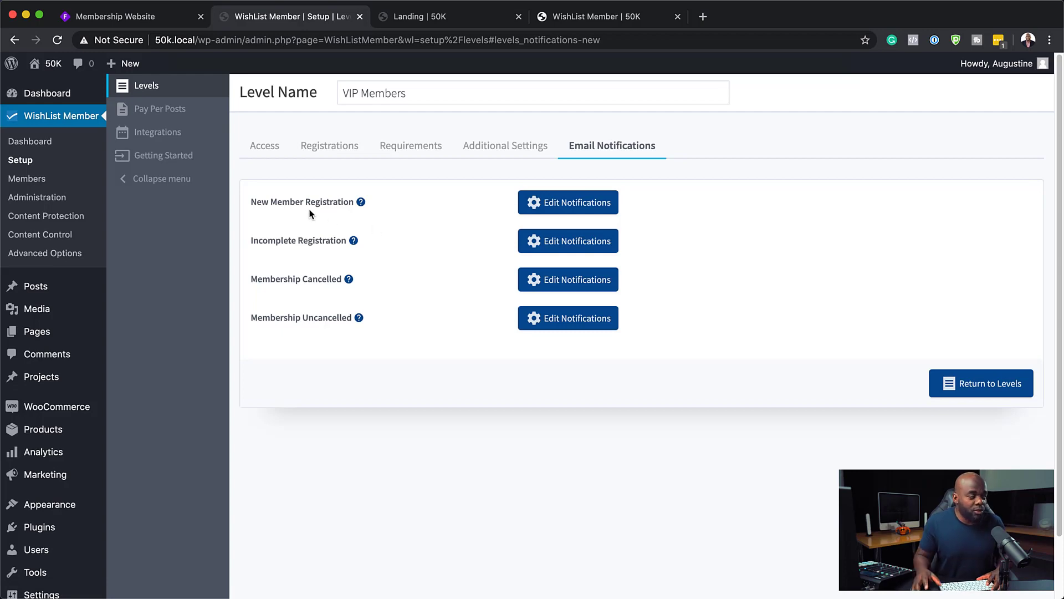
click(573, 204)
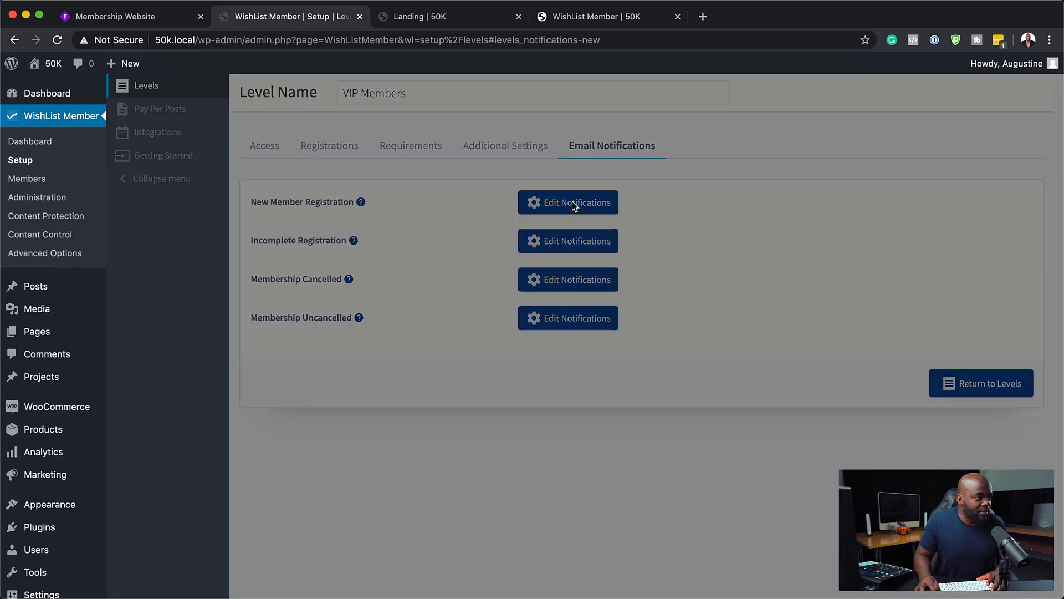
drag(782, 395, 765, 579)
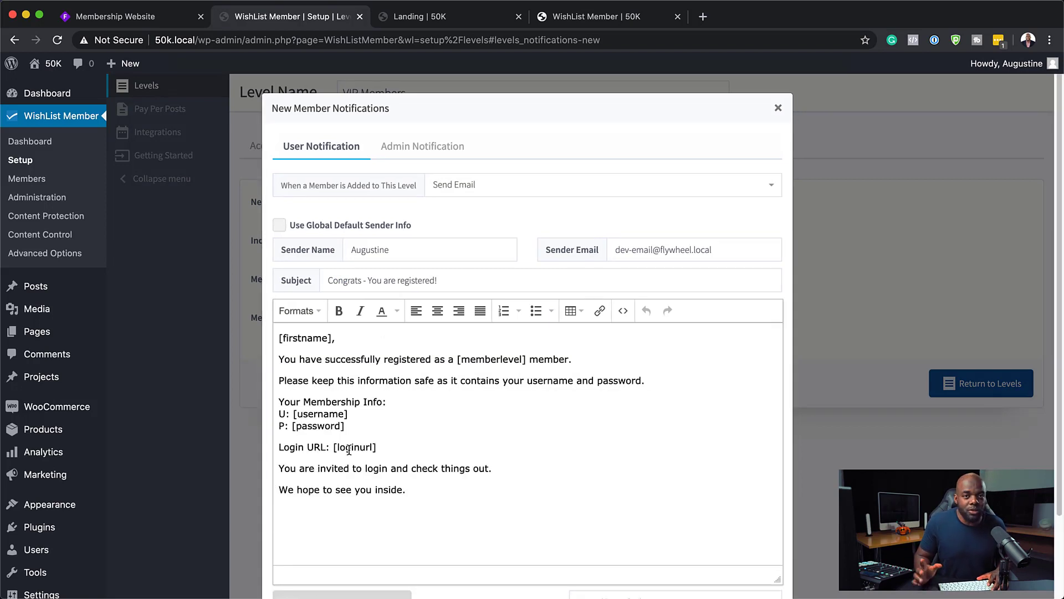
click(779, 109)
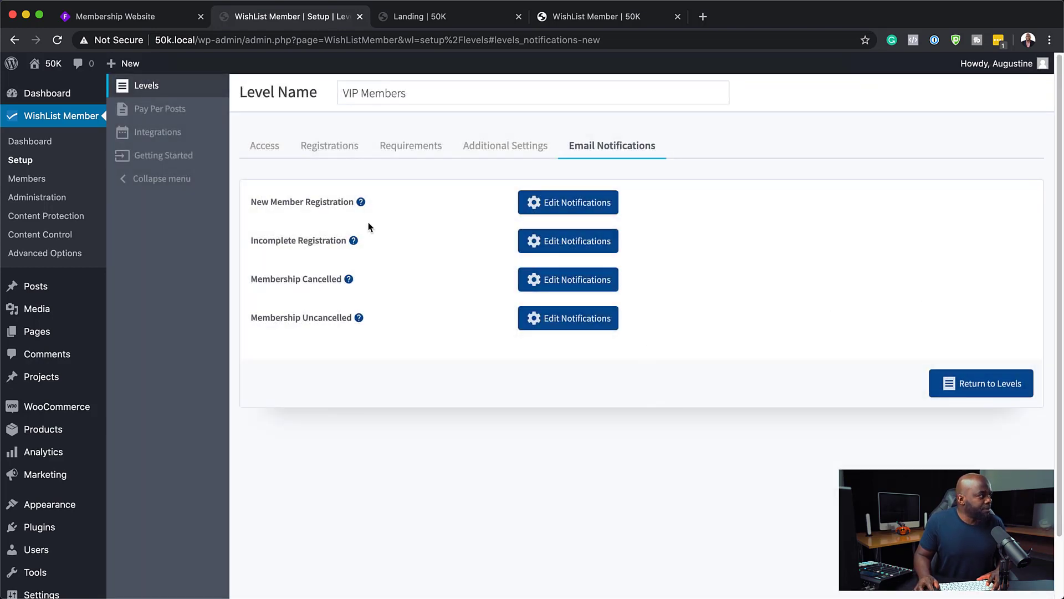
Examine the WishList Member integrations for payment providers, email providers and other services, checking the email database in the Whimsical site diagram.
click(183, 138)
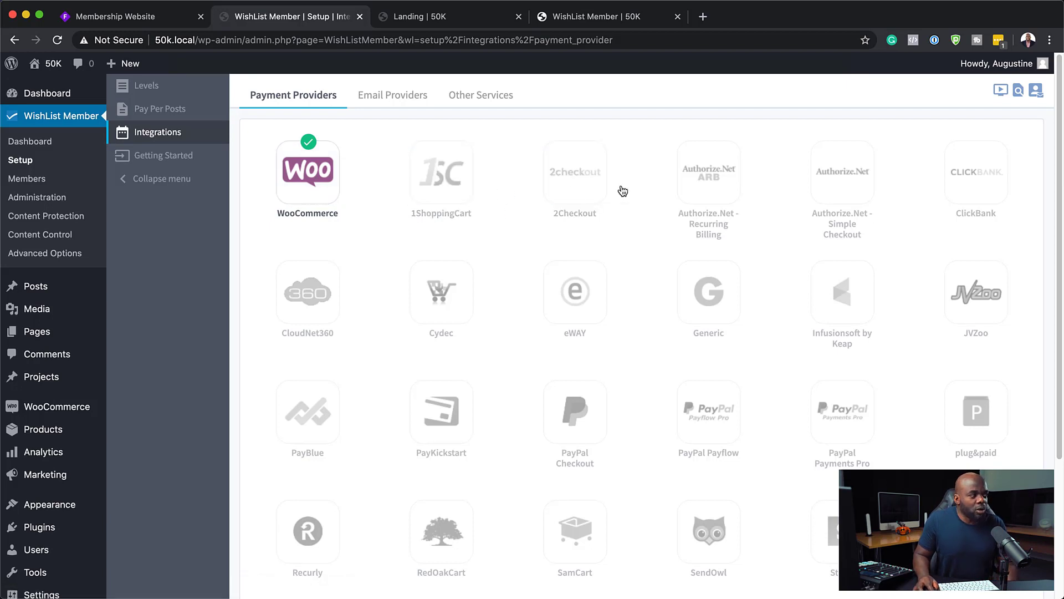
scroll(760, 216, down, 1)
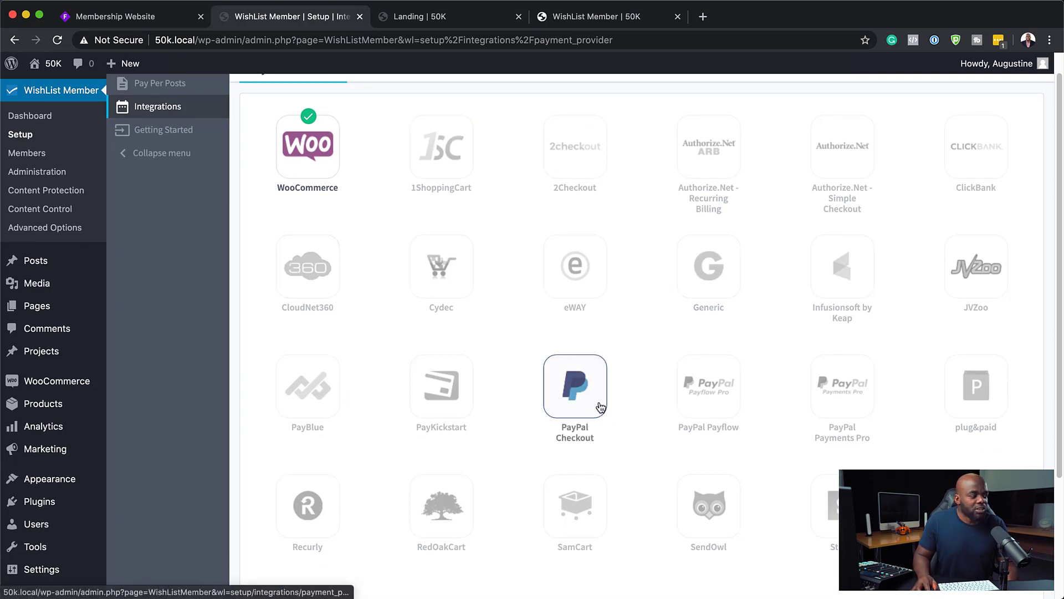
scroll(720, 512, down, 3)
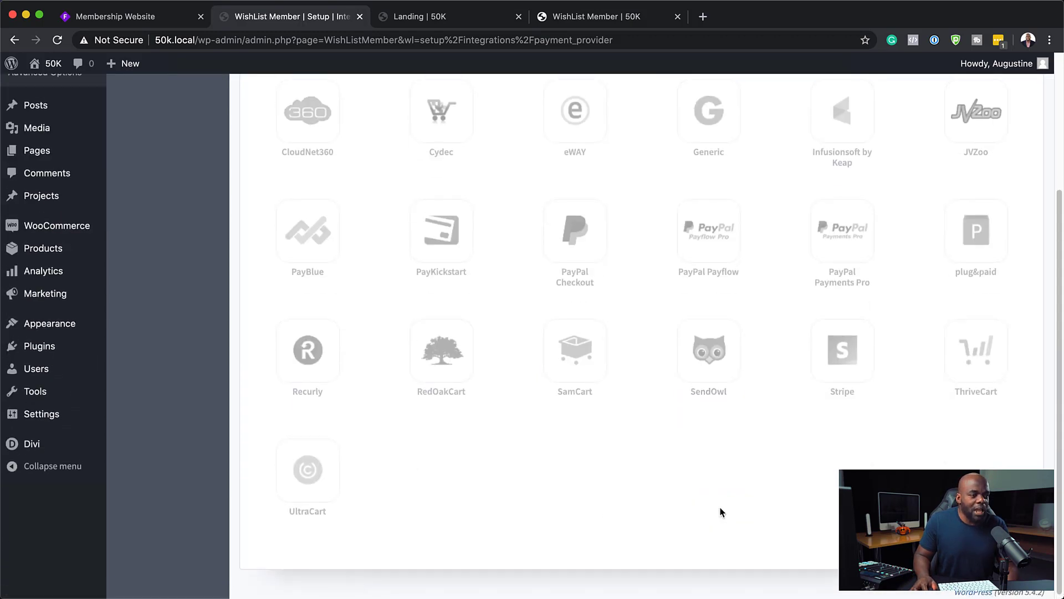
scroll(720, 513, up, 4)
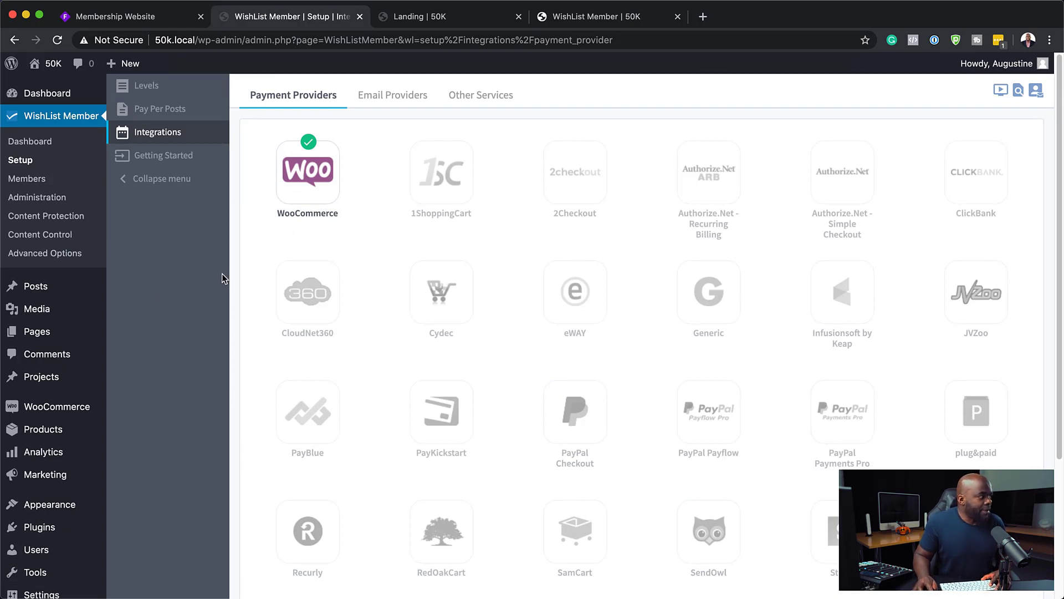
click(415, 98)
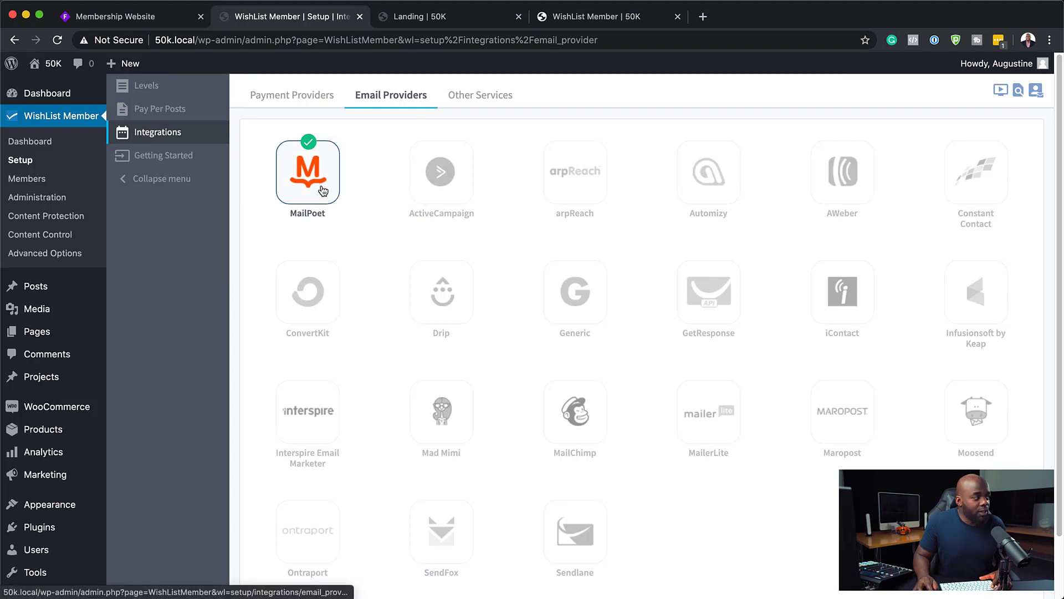
click(162, 19)
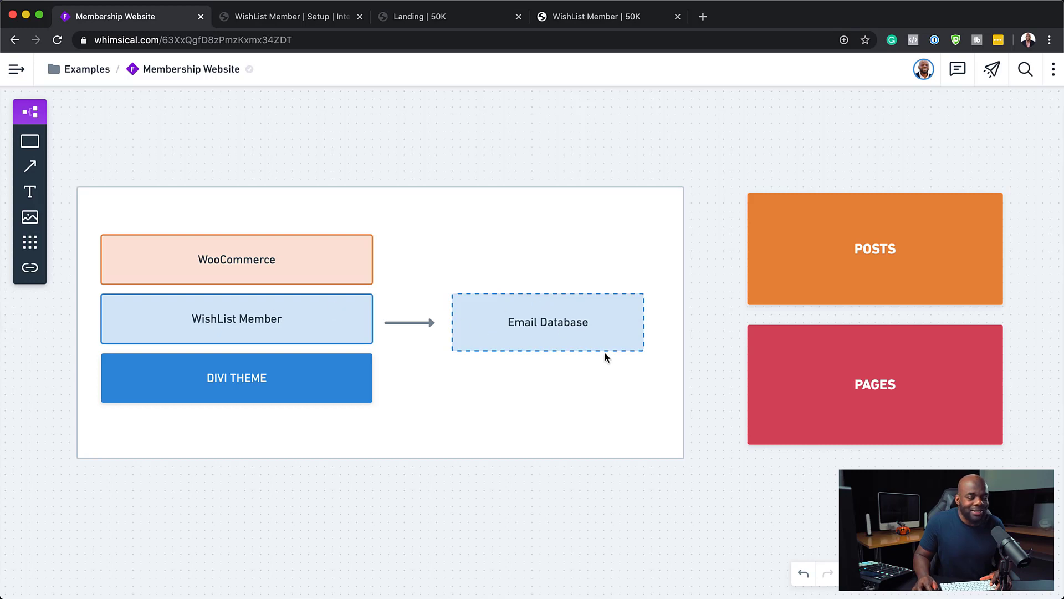
click(292, 25)
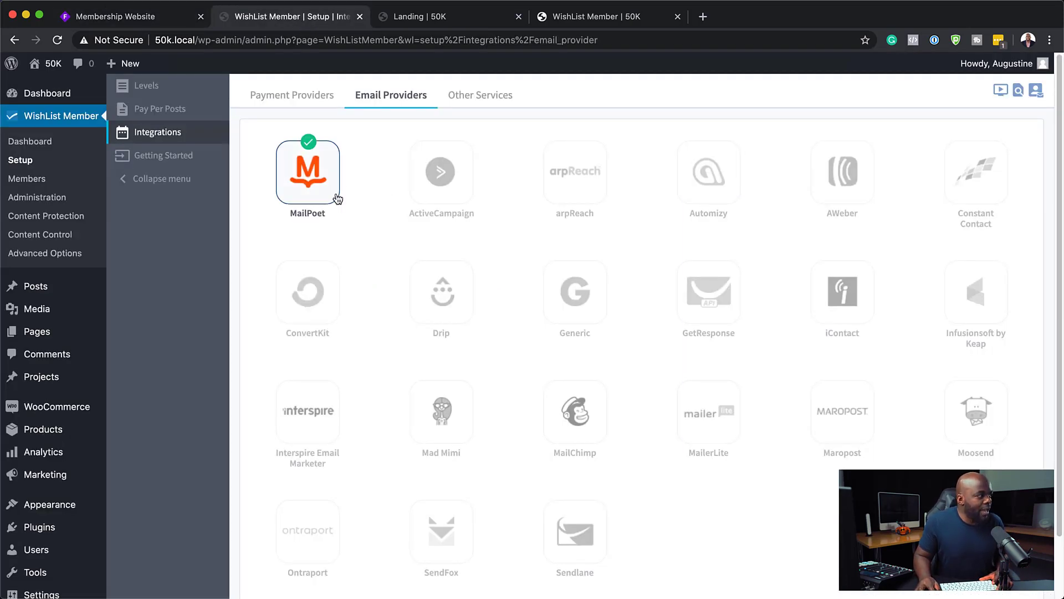
click(488, 99)
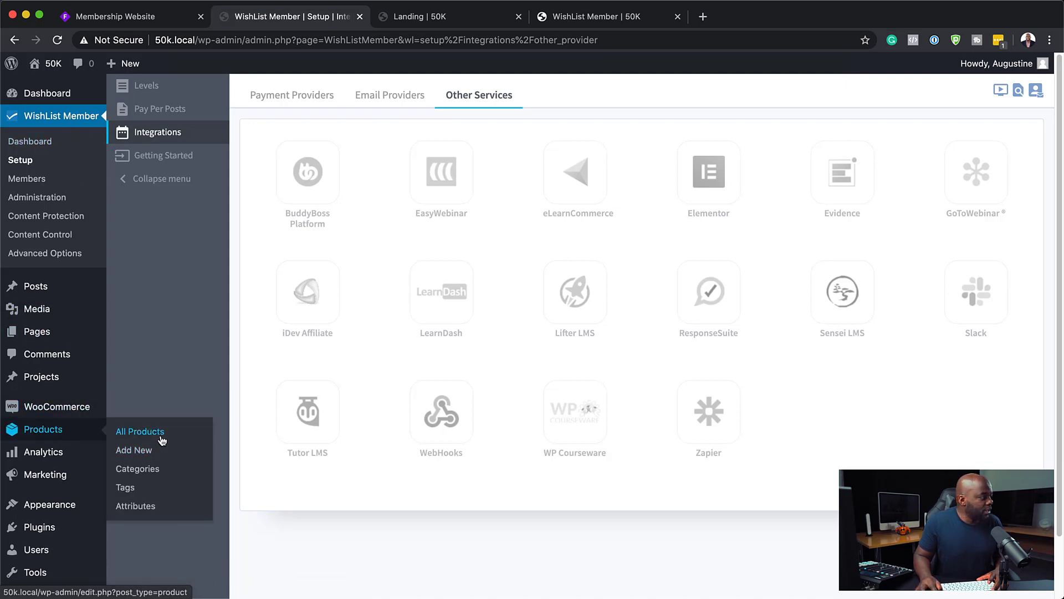
Start a new WooCommerce product named "VIP MEMBERSHIP".
click(134, 450)
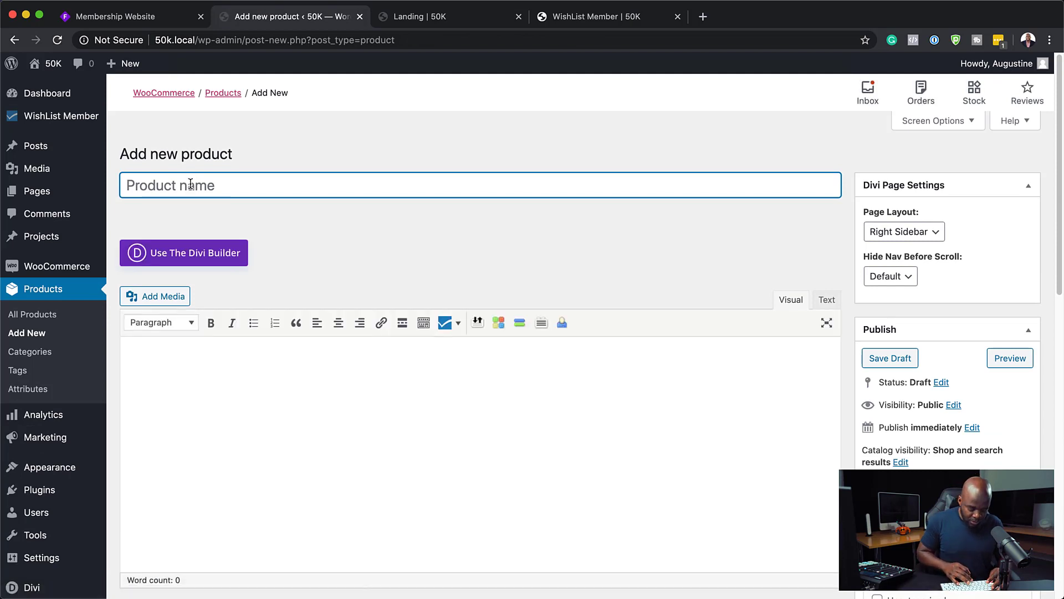
text(V)
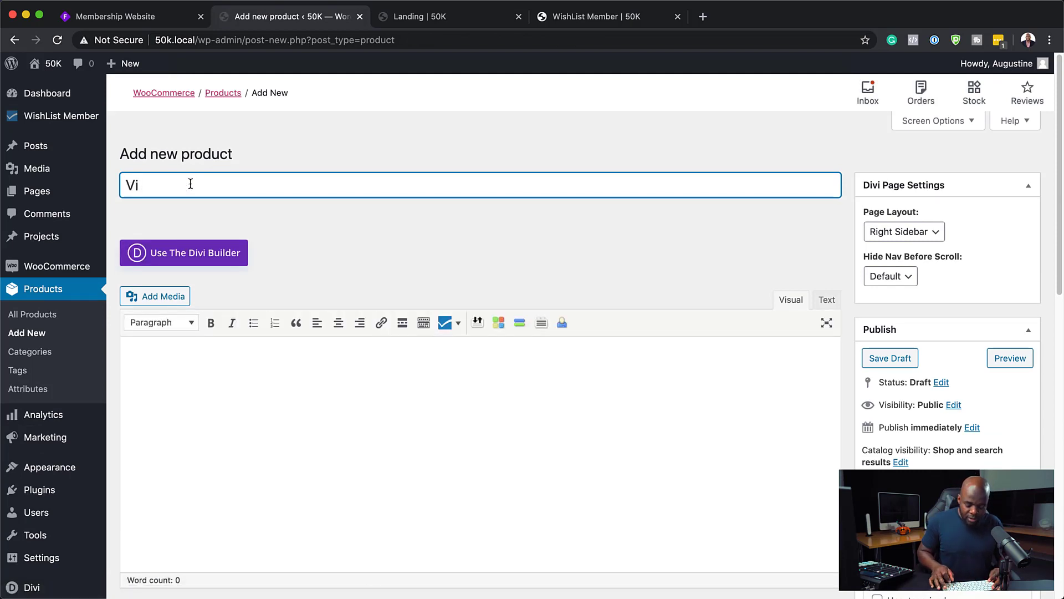
text(IP MEMBERSHIP)
Fill the product description with the first three placeholder paragraphs copied from lorem2.com in a new browser tab.
scroll(352, 378, down, 3)
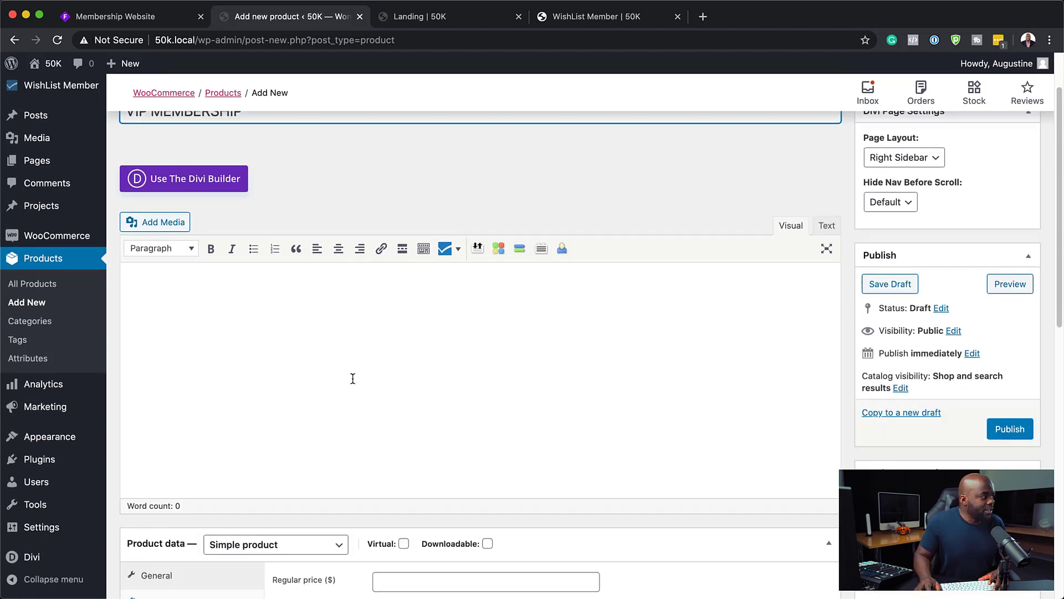
click(294, 289)
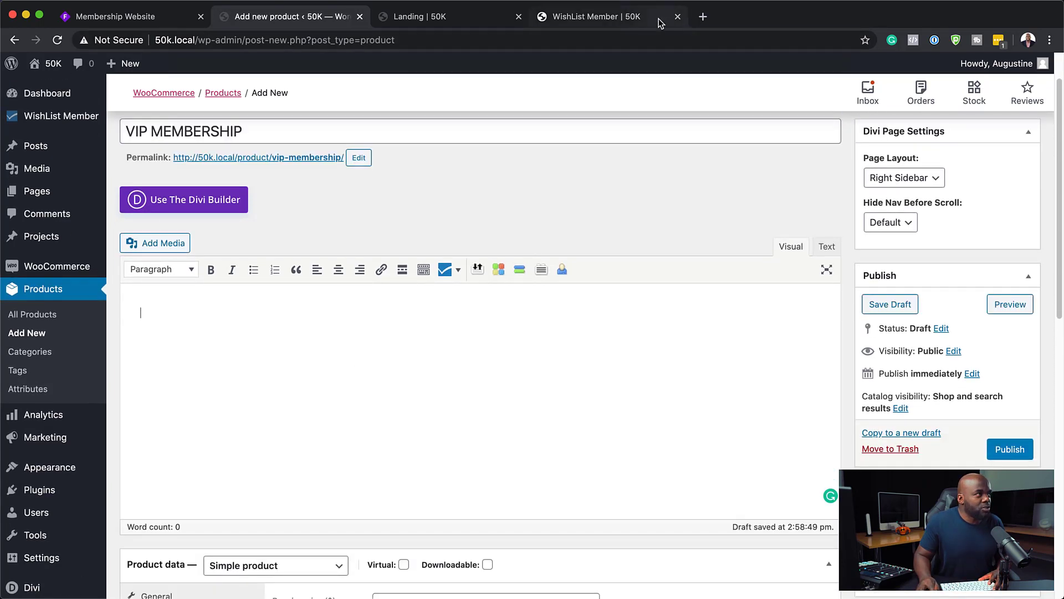
click(702, 16)
click(704, 39)
text(lorem)
key(Return)
drag(416, 188, 648, 388)
key(super+c)
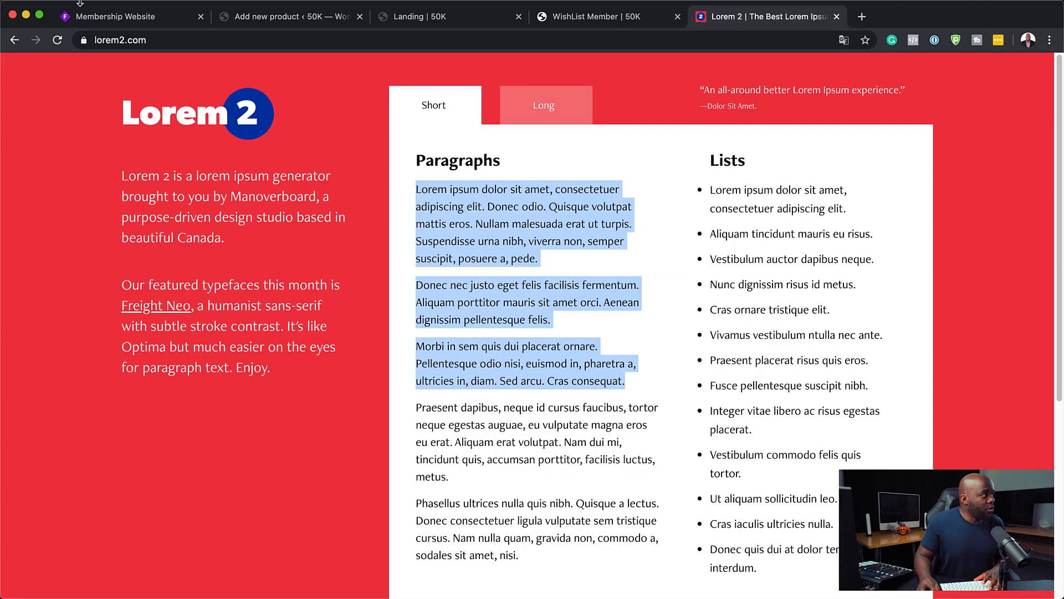
click(246, 21)
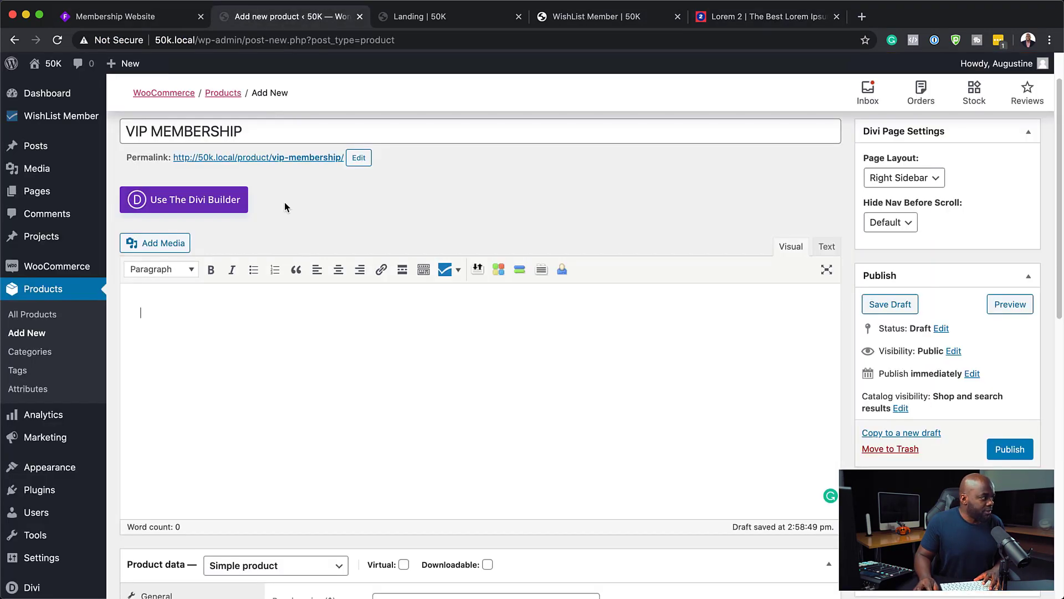
click(192, 329)
key(super+v)
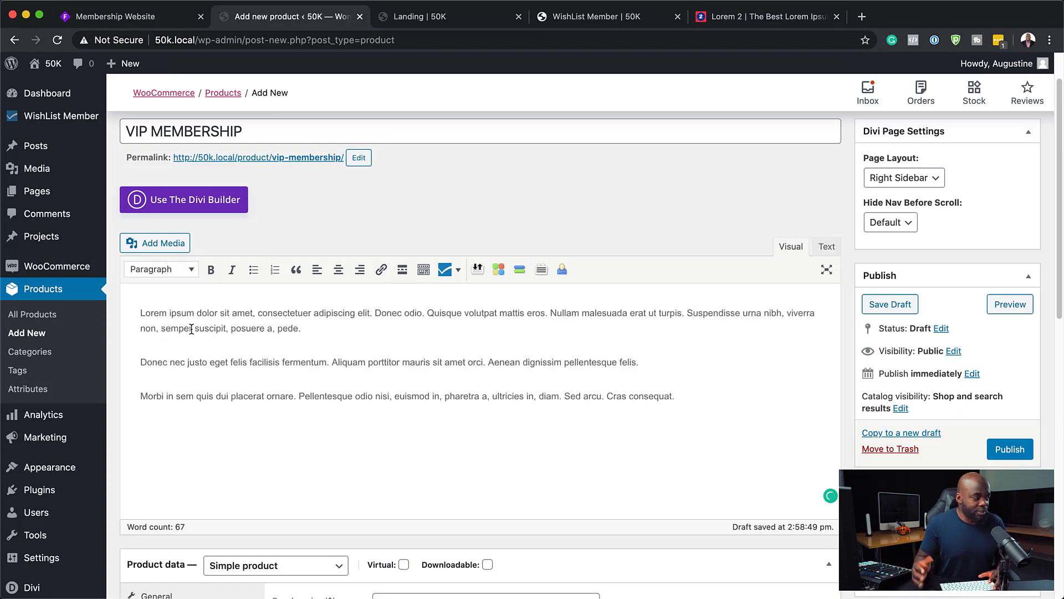
Set the product's regular price to $97.
scroll(391, 392, down, 5)
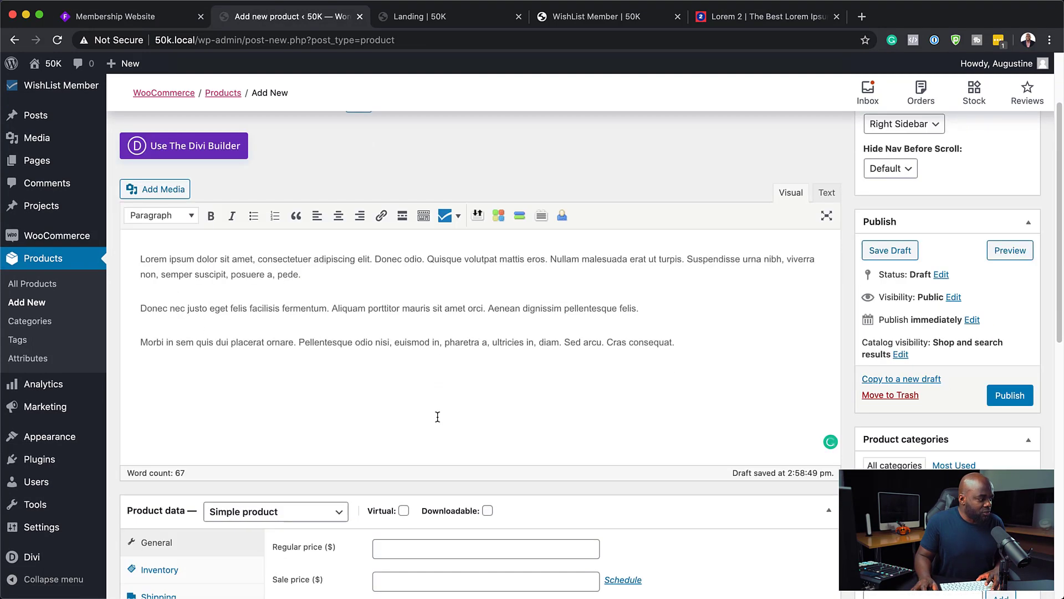
click(424, 410)
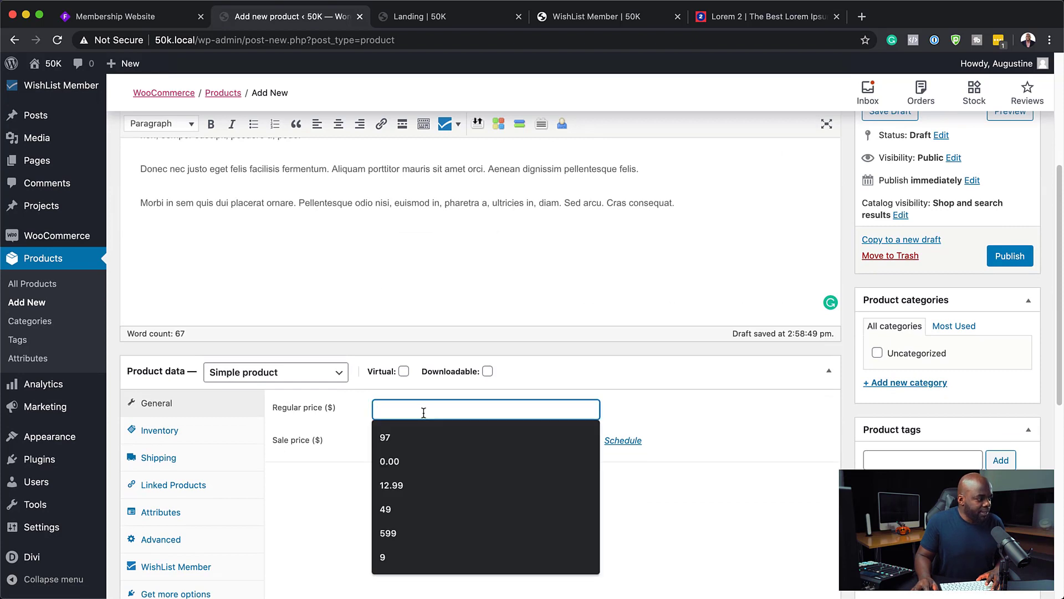
click(425, 437)
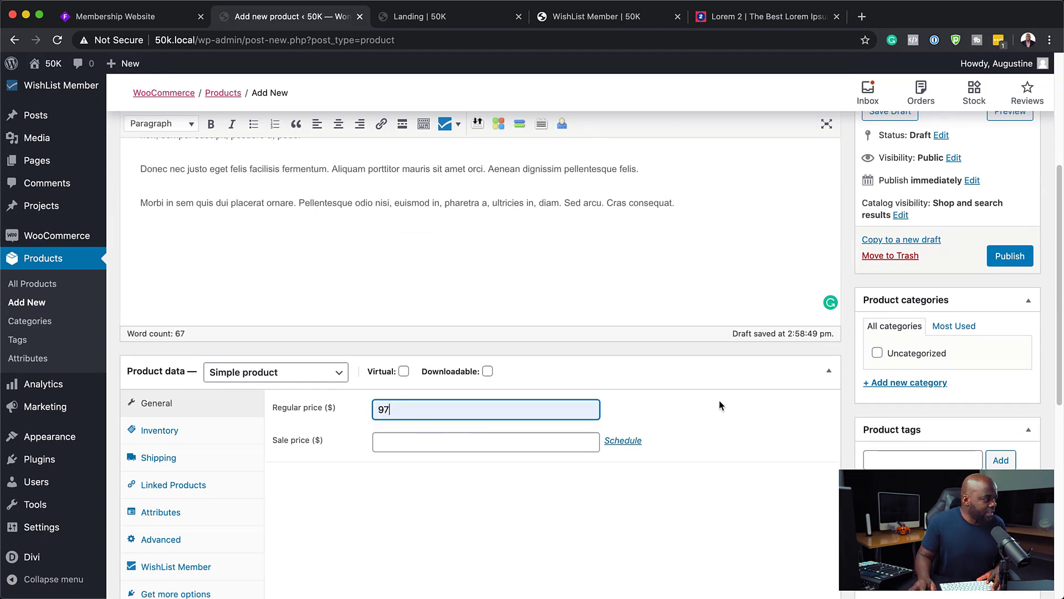
Assign the VIP Members level to the product in its WishList Member data, so that buyers are added to that level.
scroll(721, 408, down, 2)
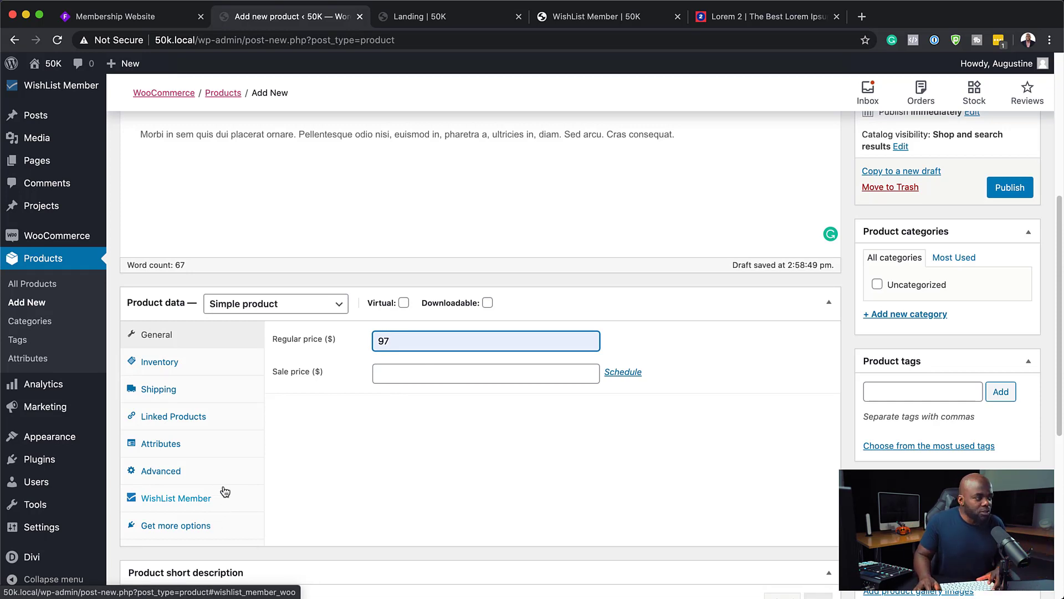
scroll(285, 294, up, 6)
scroll(294, 430, down, 6)
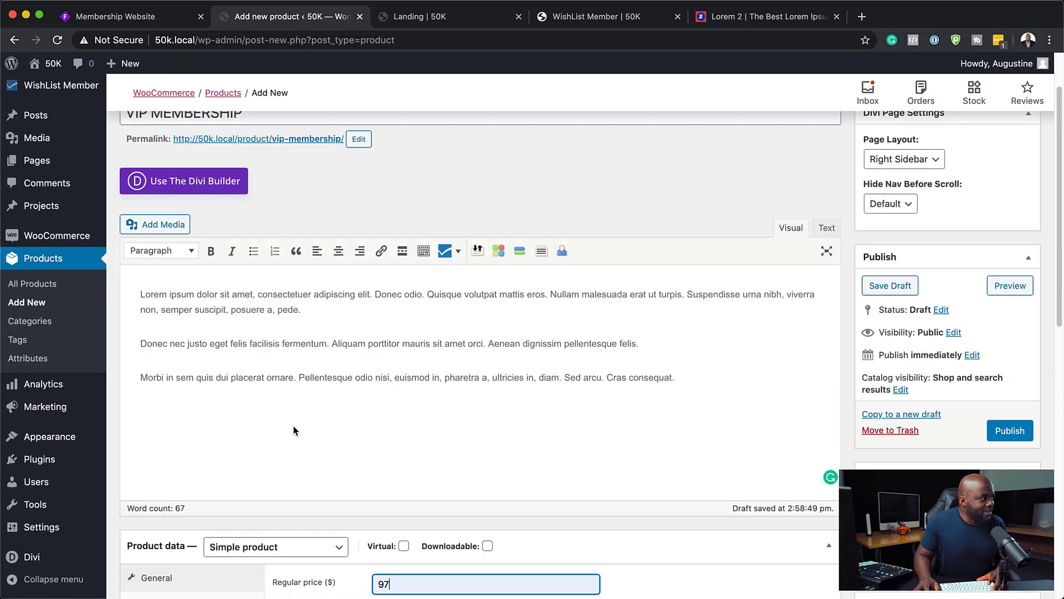
click(216, 511)
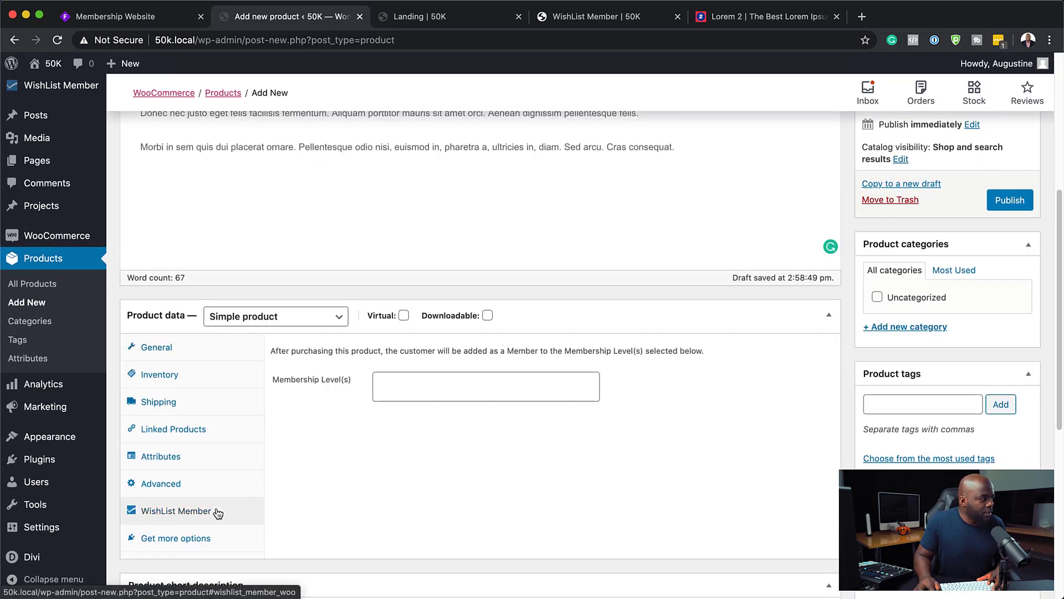
click(387, 381)
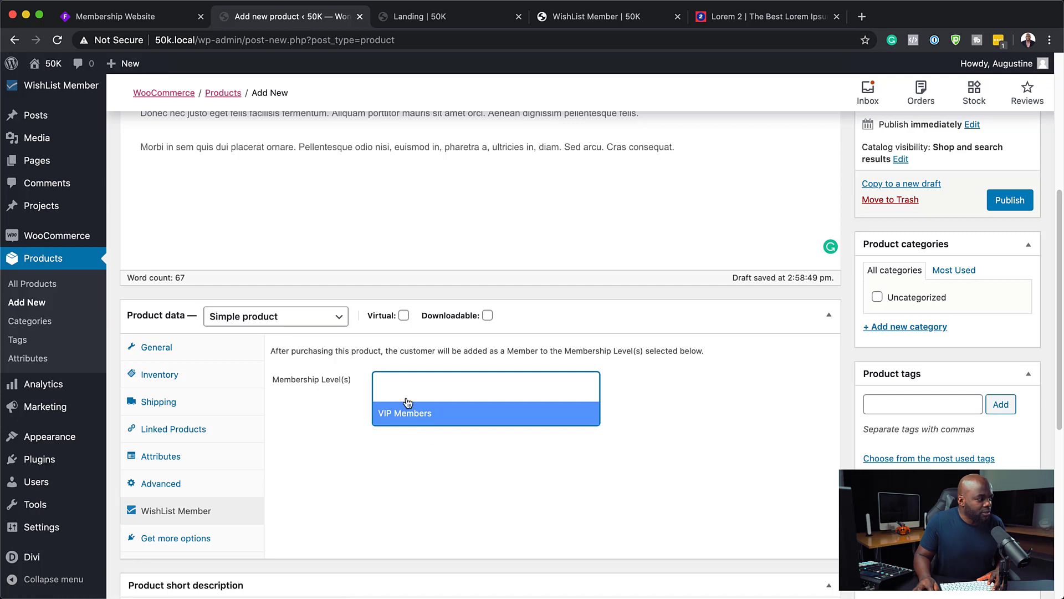
click(449, 420)
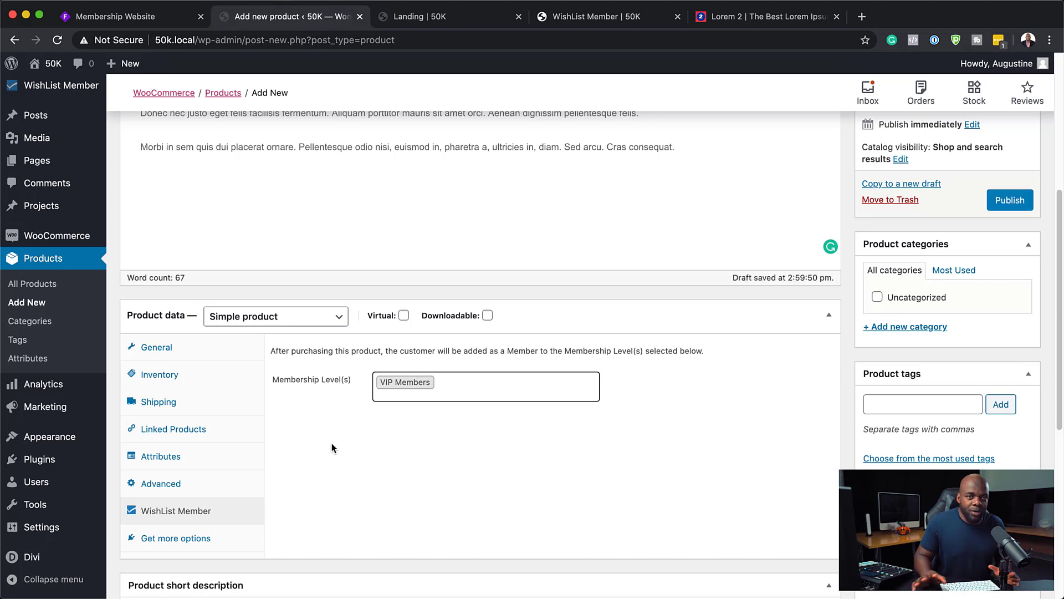
Set the product's Divi page layout to No Sidebar and publish the product, saving the changes.
scroll(397, 438, down, 1)
scroll(398, 438, down, 10)
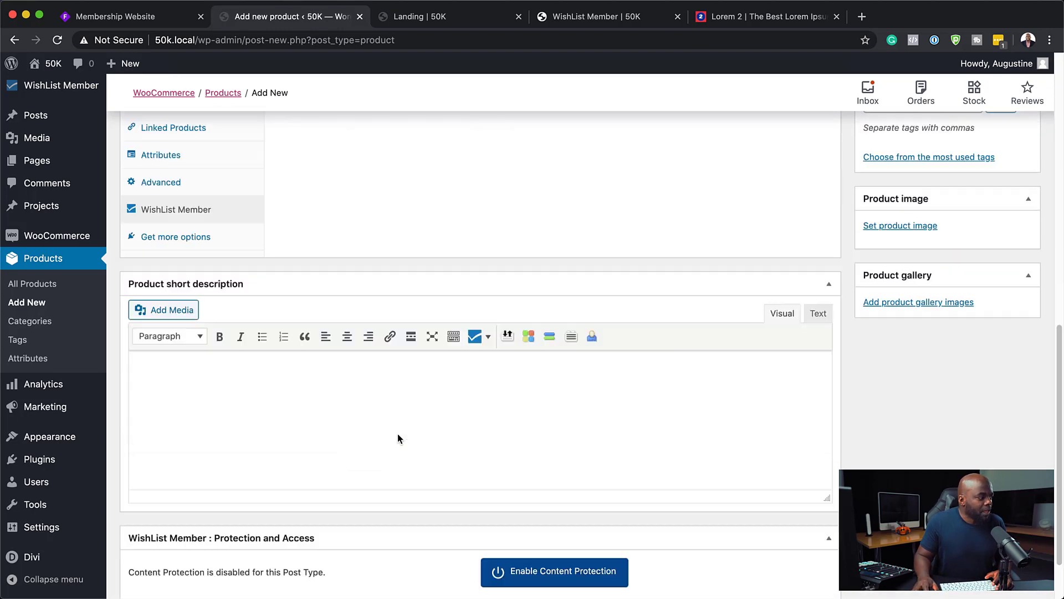
scroll(679, 463, up, 15)
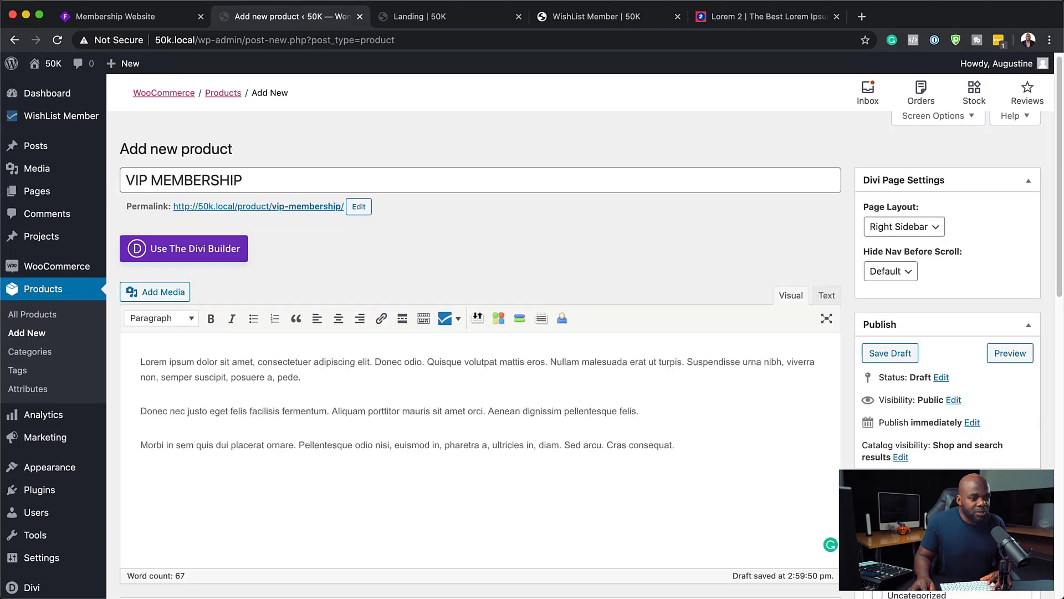
click(936, 277)
click(927, 303)
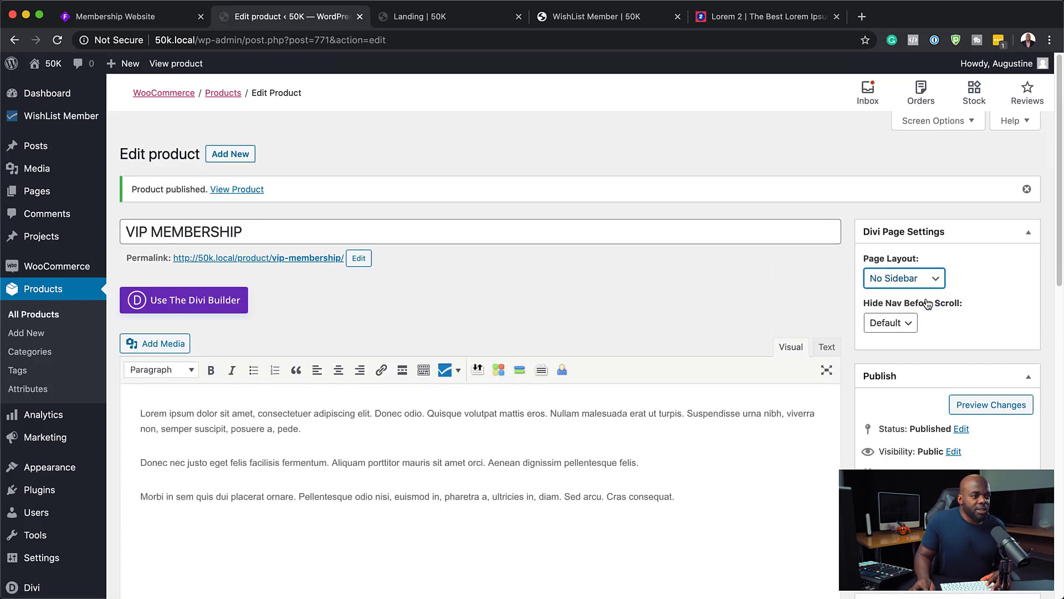
click(1012, 561)
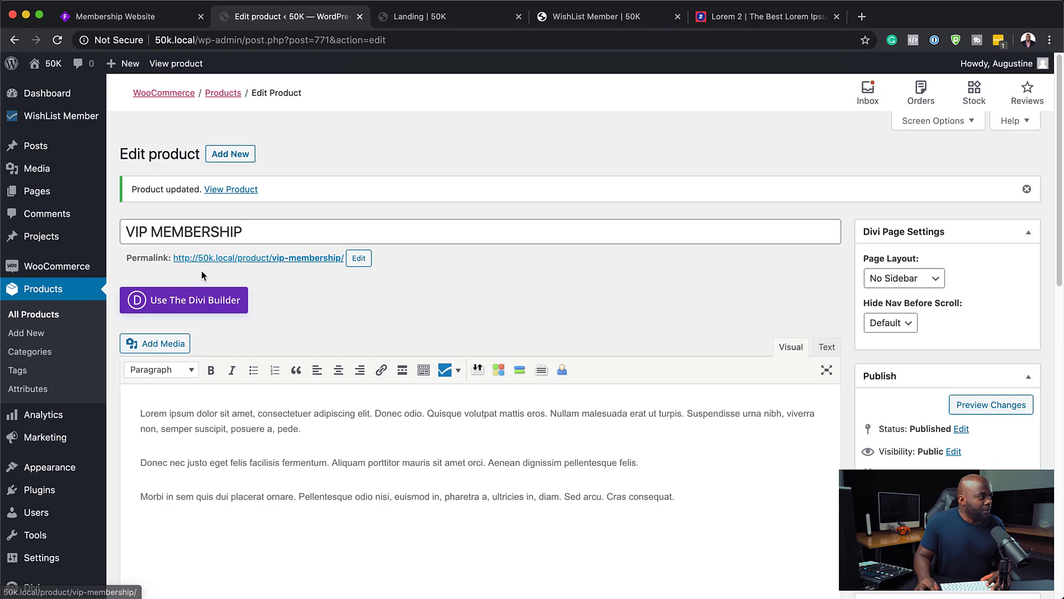
Copy the VIP MEMBERSHIP product permalink, open it in the lorem2.com browser tab and look over the product page.
drag(172, 259, 344, 260)
key(super+c)
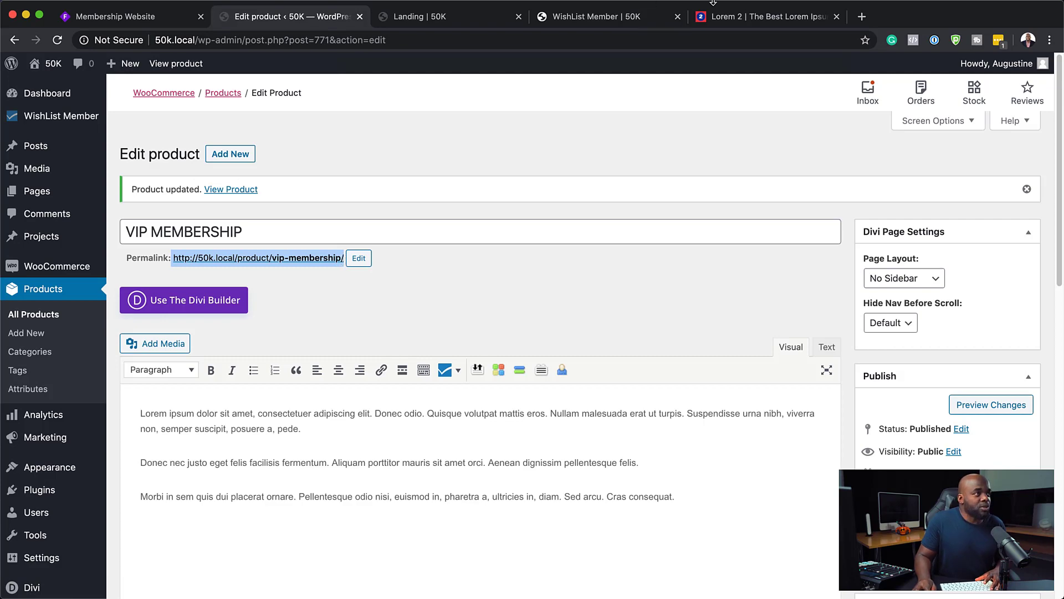
click(752, 17)
click(733, 40)
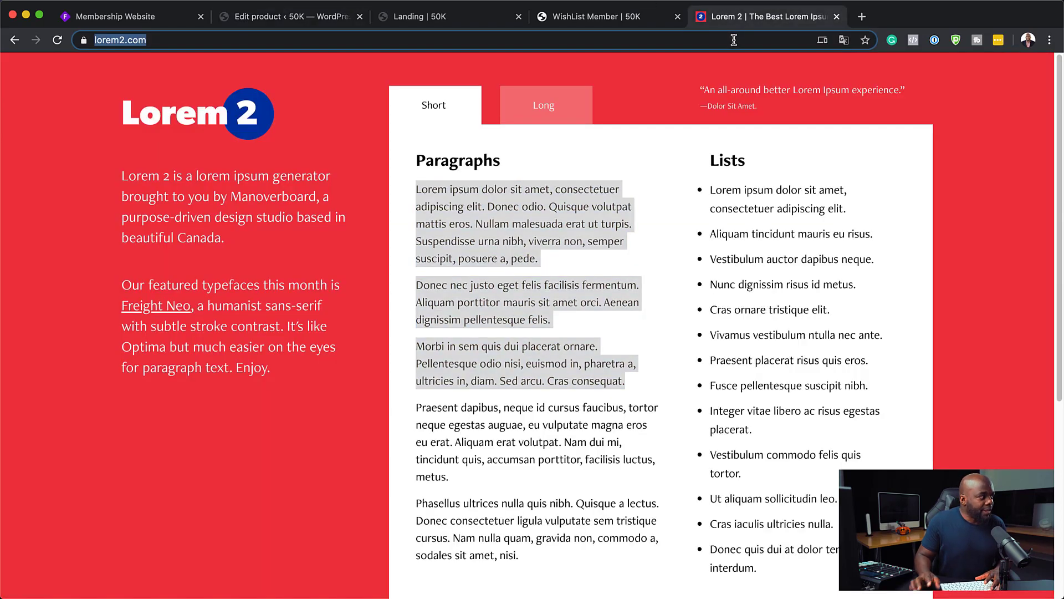
key(super+v)
key(Return)
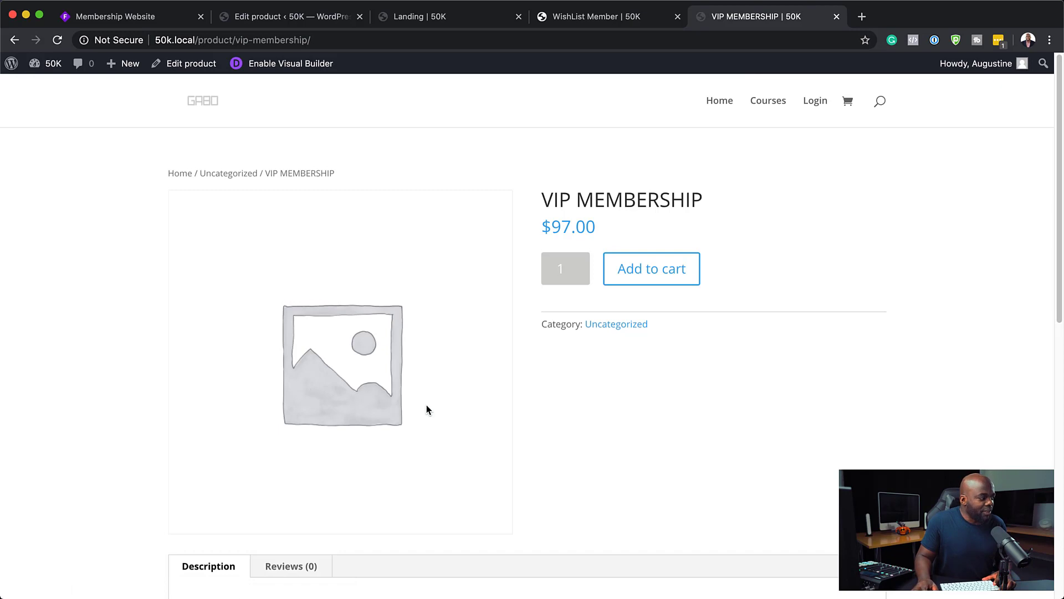
scroll(427, 408, down, 5)
scroll(390, 396, up, 6)
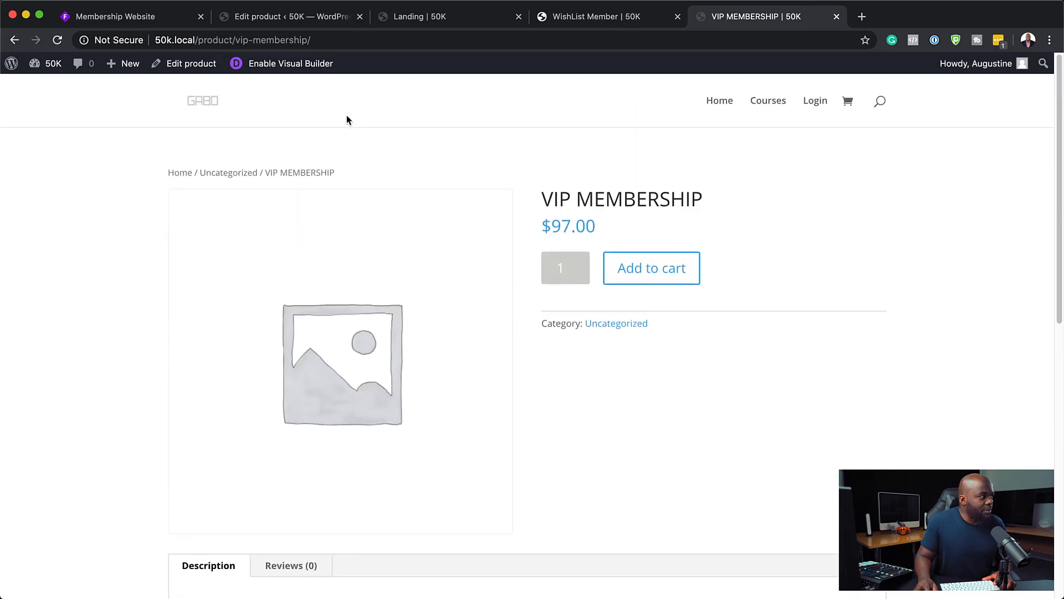
Set beauty-354565_1920.jpg from the media library as the VIP MEMBERSHIP product image and update the product.
click(299, 19)
scroll(624, 375, down, 6)
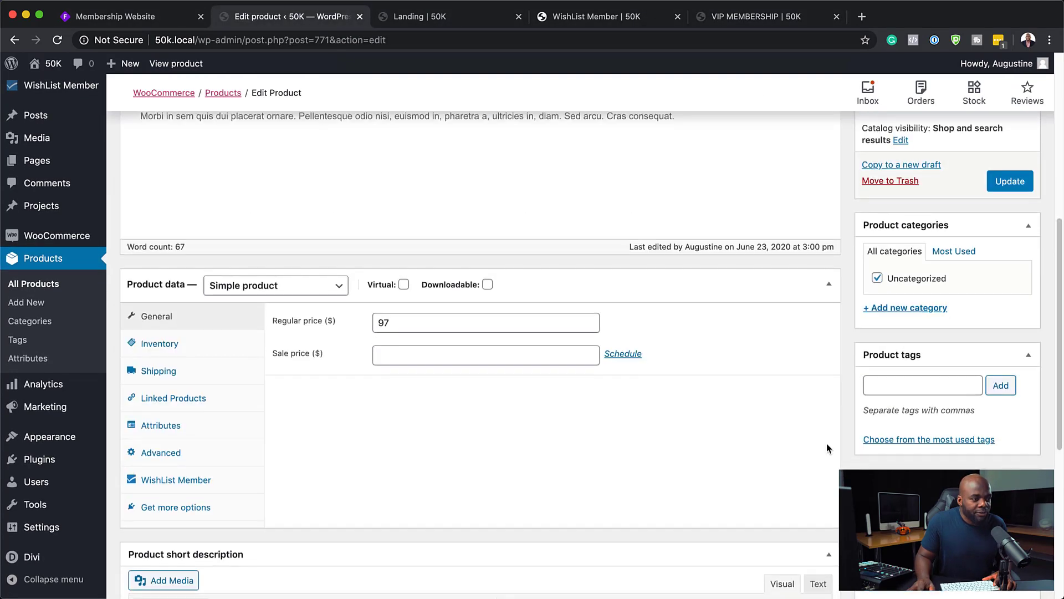
scroll(837, 448, down, 1)
click(887, 481)
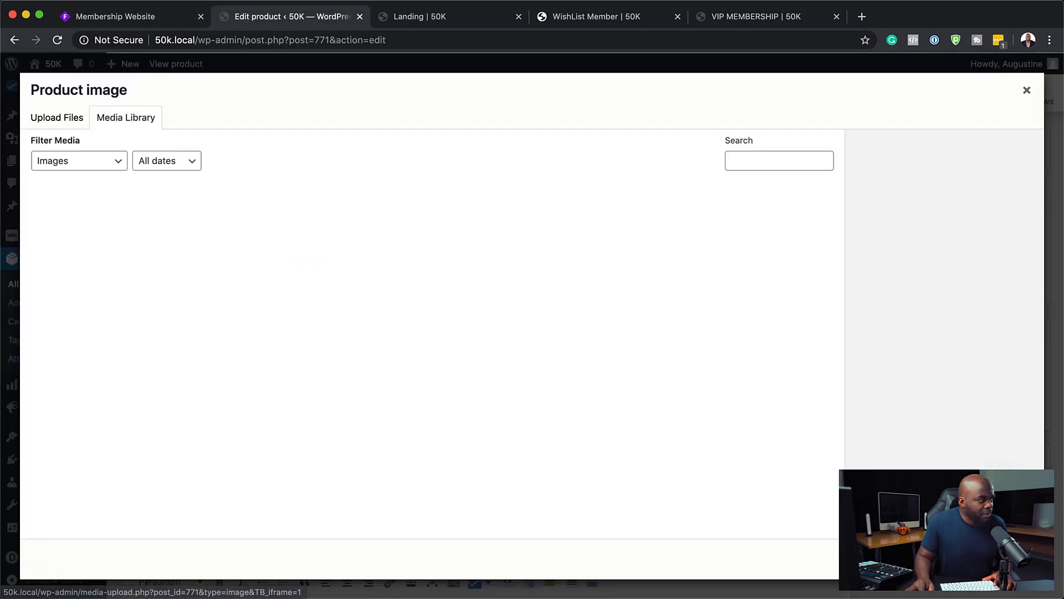
click(182, 248)
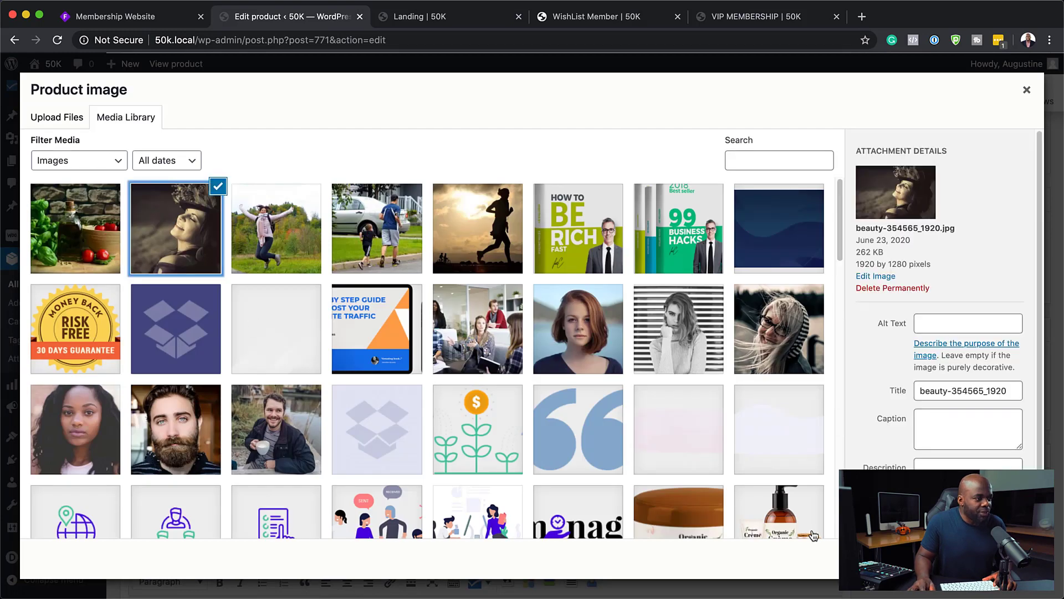
click(992, 559)
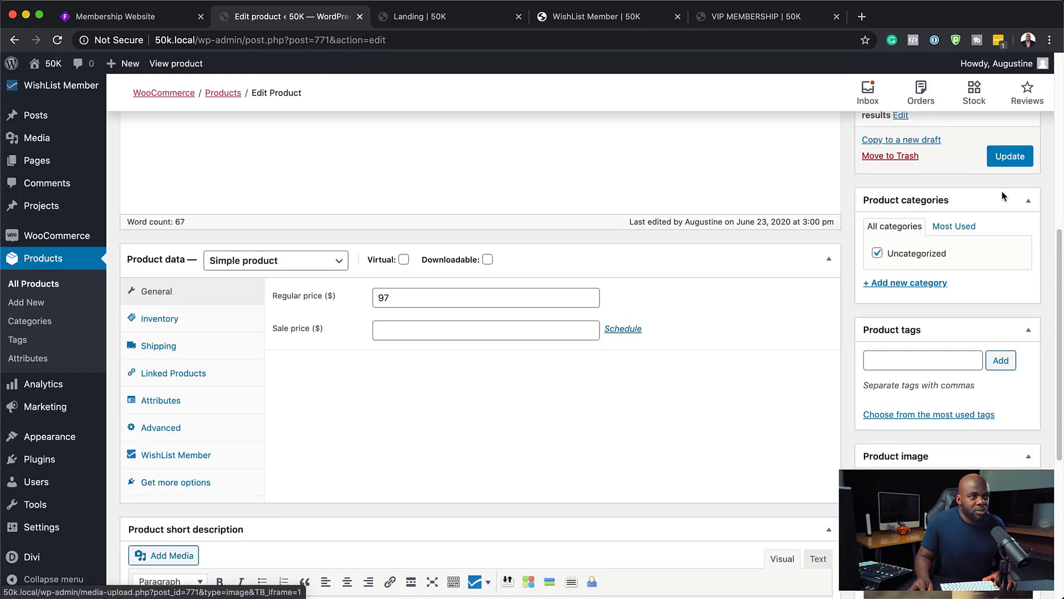
click(1010, 157)
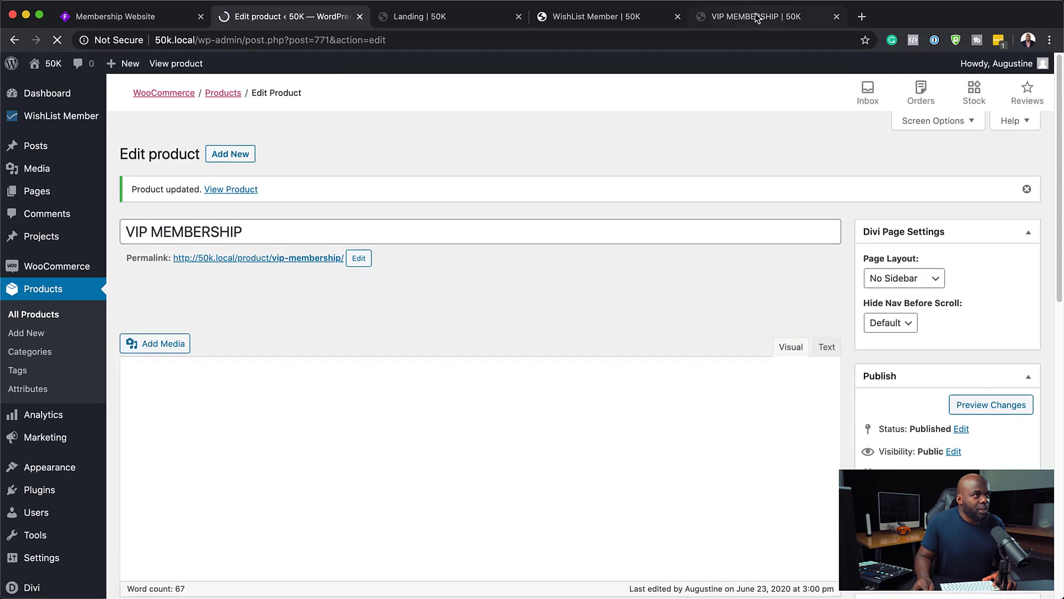
Reload the VIP MEMBERSHIP product page to check its image, and return to the product editor.
click(754, 17)
click(56, 41)
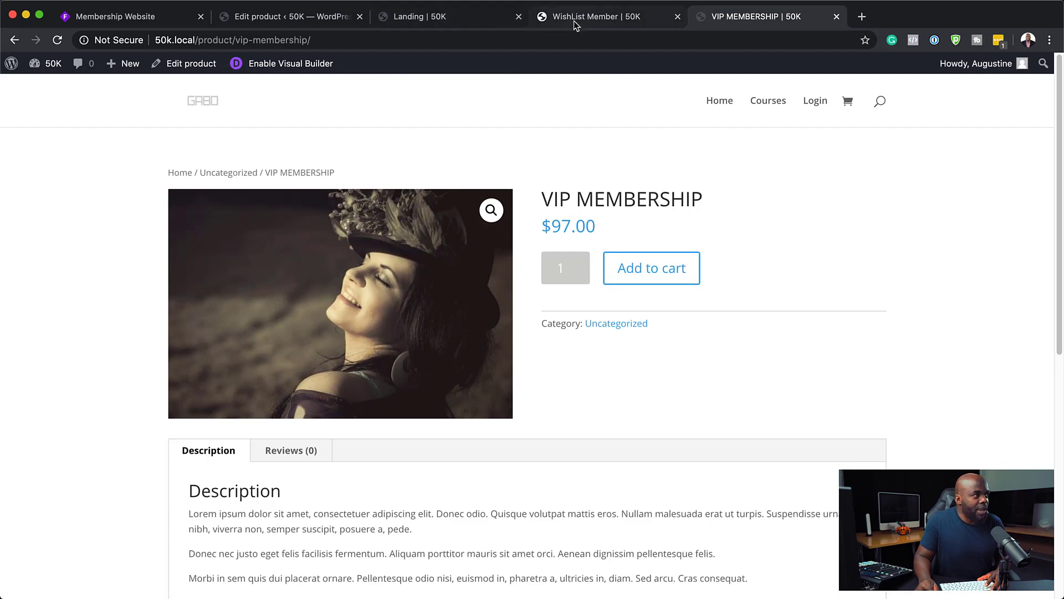
click(574, 21)
key(super+2)
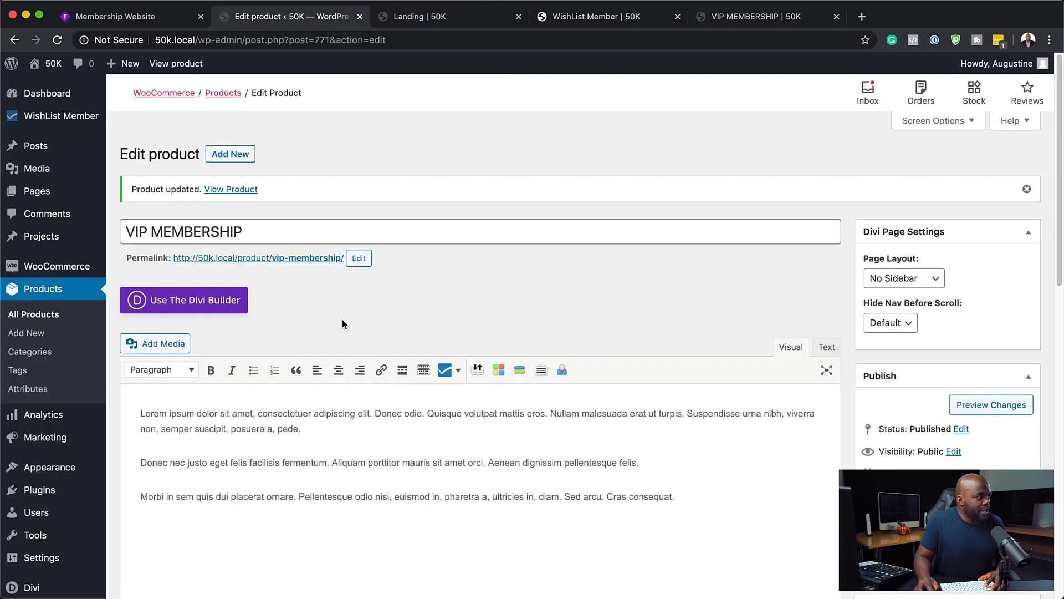
Add a new page titled "ERROR" and open it in the Divi Builder.
mouse_move(71, 194)
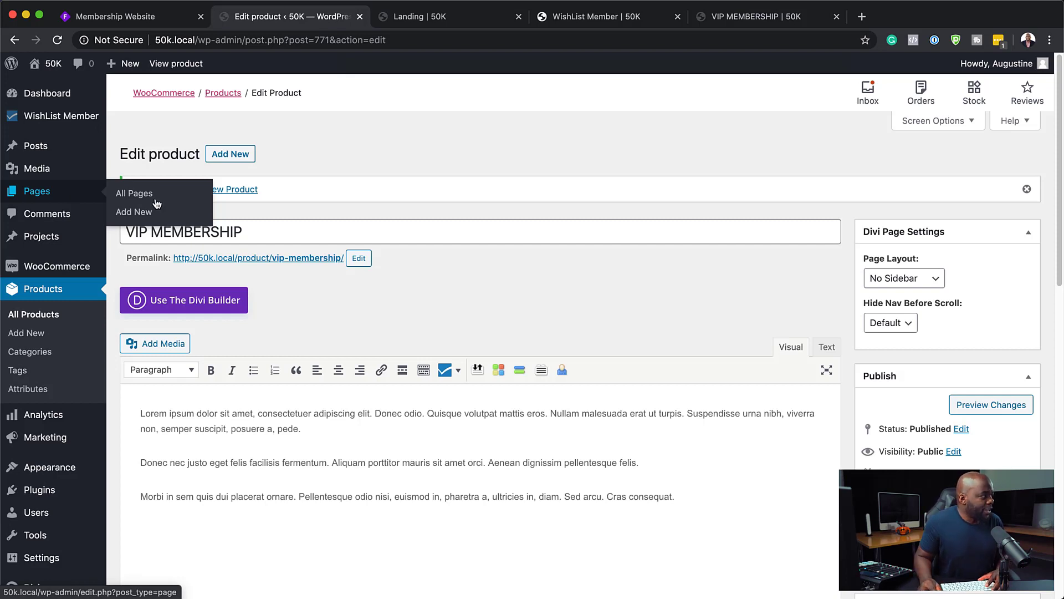
click(151, 216)
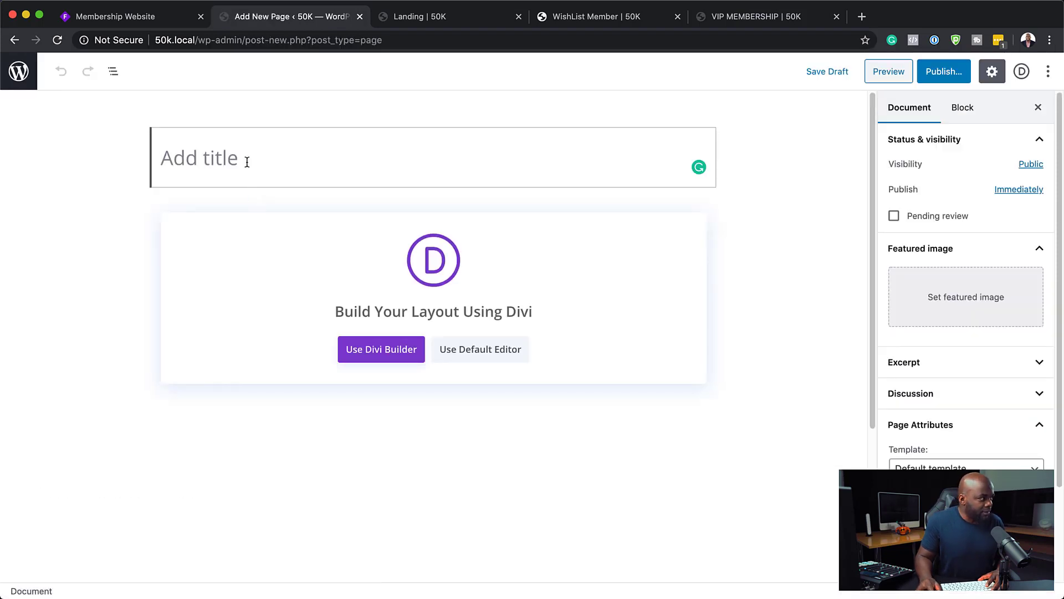
text(ERROR)
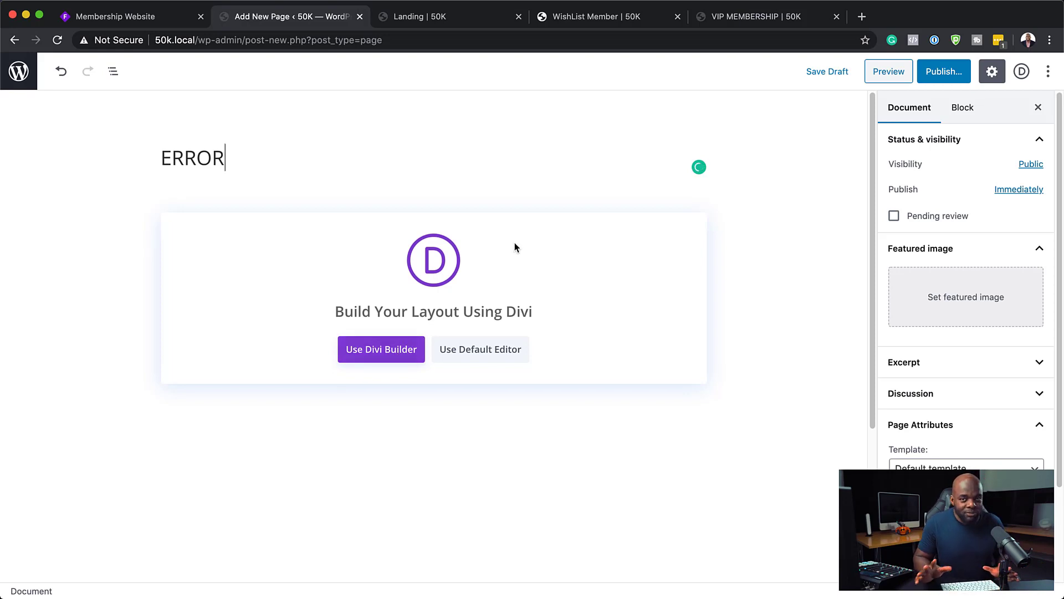
mouse_move(702, 170)
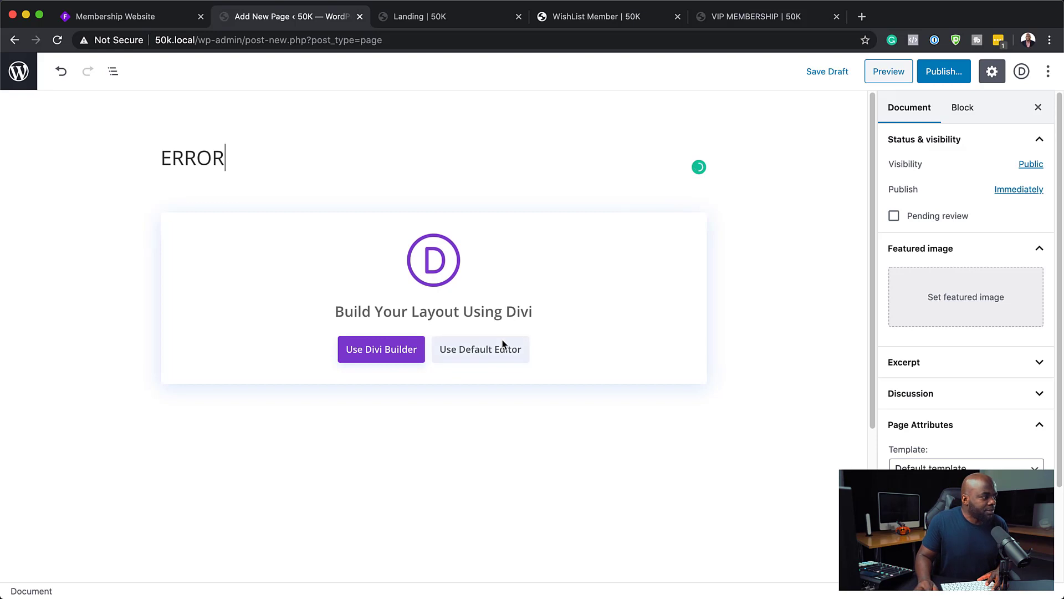
click(397, 352)
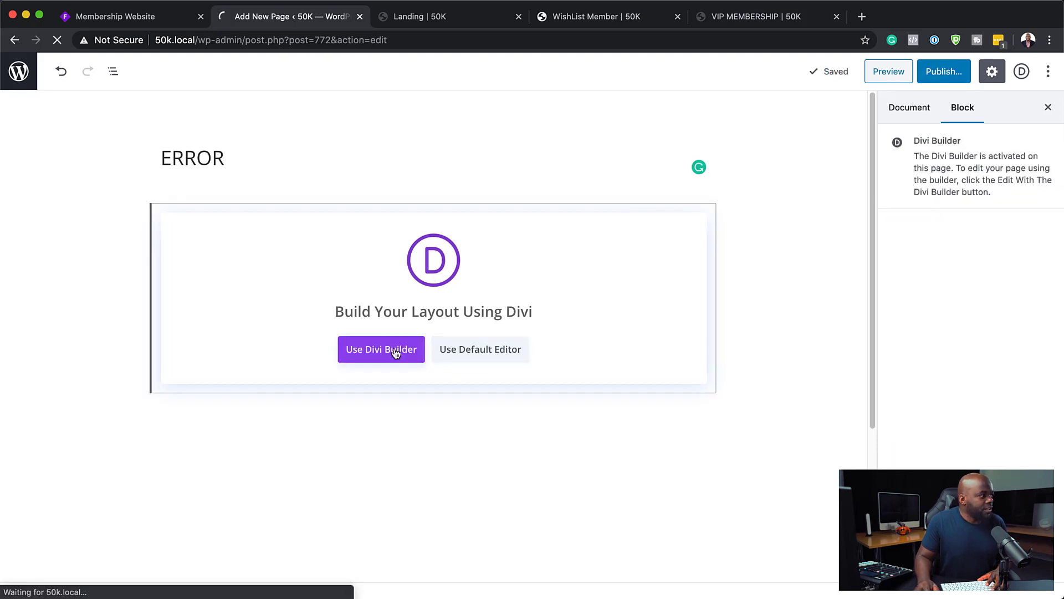
Select the web address of the VIP MEMBERSHIP product page and return to the ERROR page.
click(771, 16)
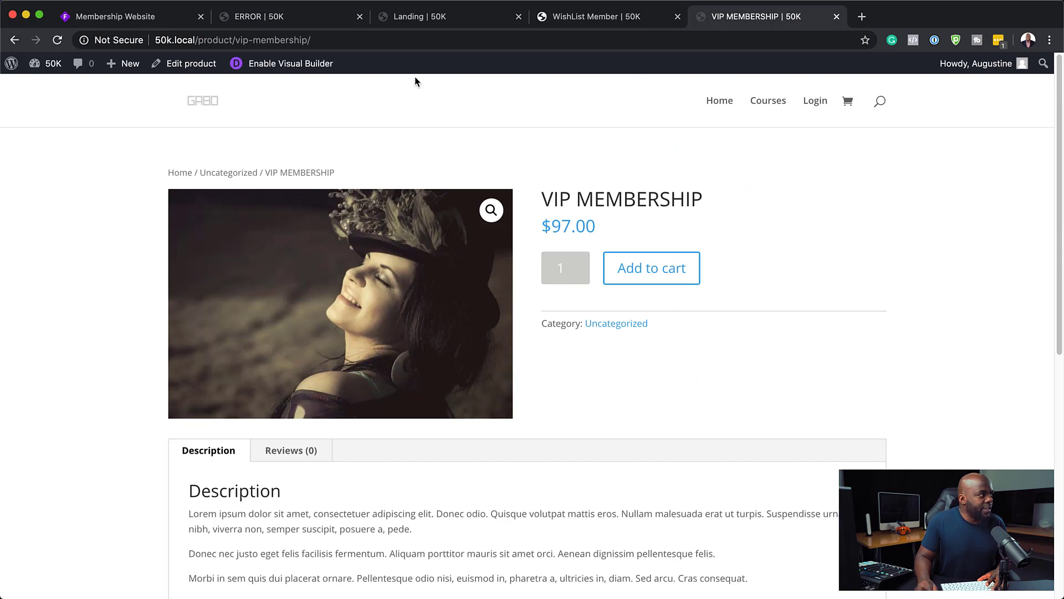
click(444, 40)
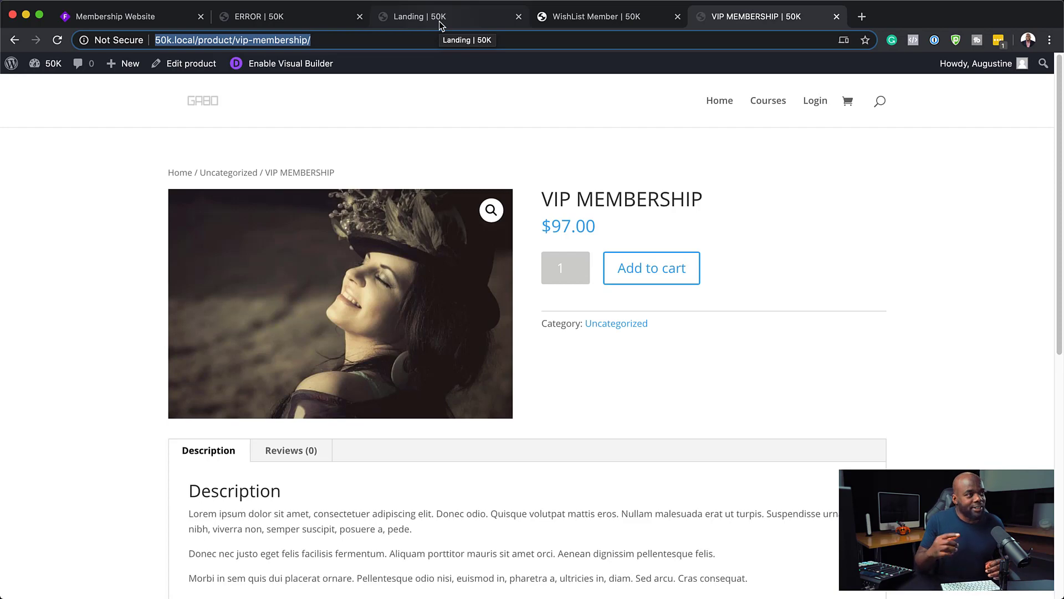
click(289, 17)
Start building the ERROR page from scratch and insert a one-column row.
click(307, 347)
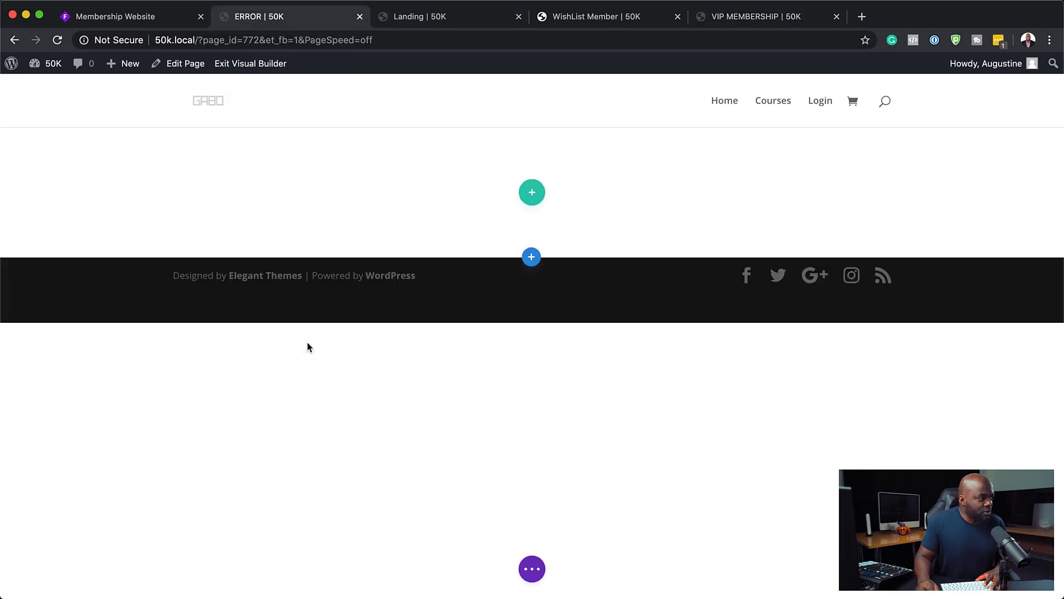
click(464, 302)
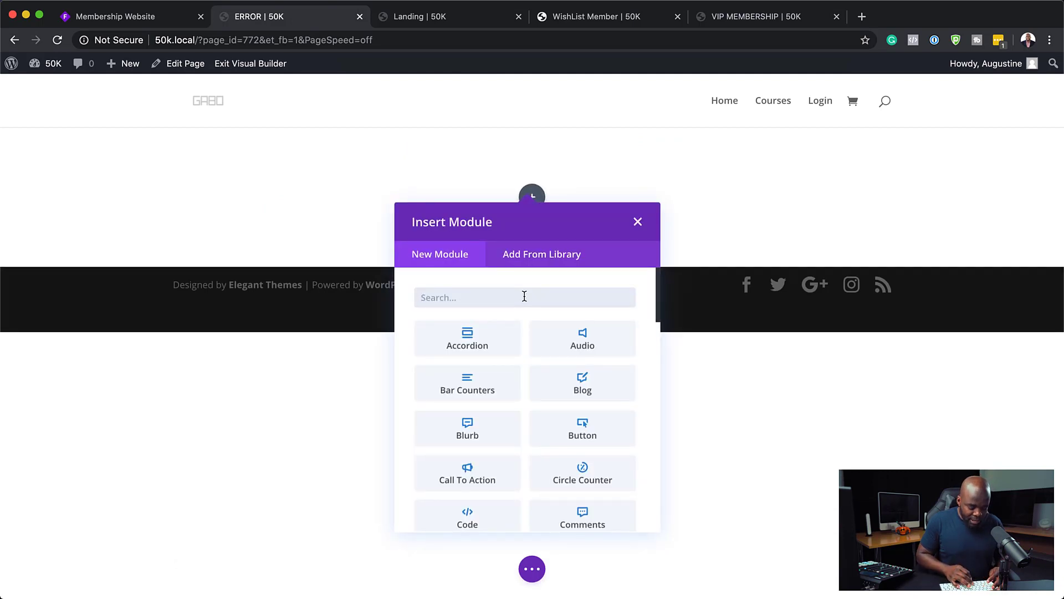
text(text)
click(493, 350)
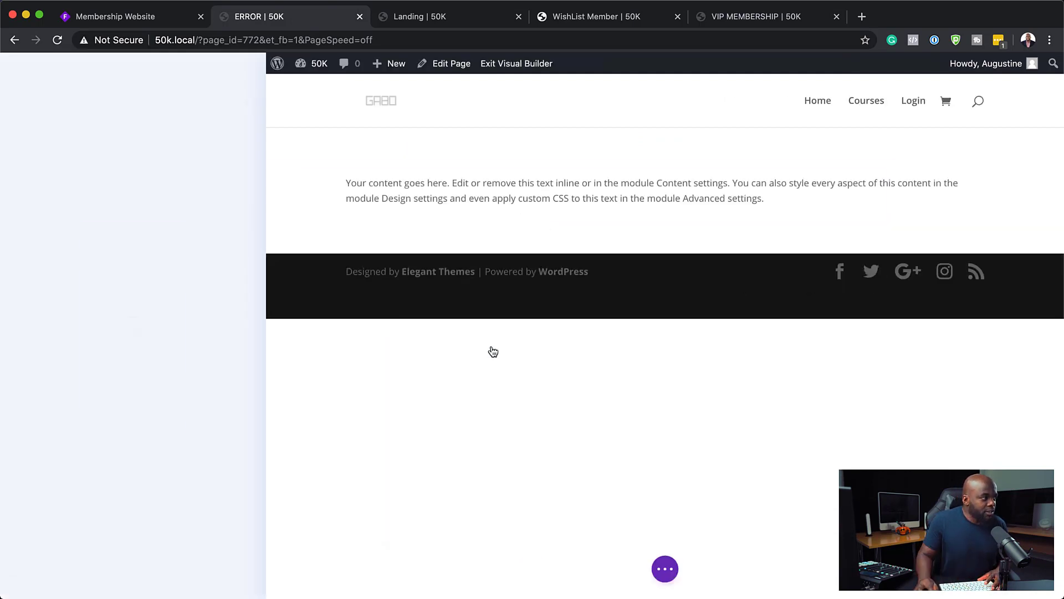
drag(176, 384, 17, 298)
text(ERROR!)
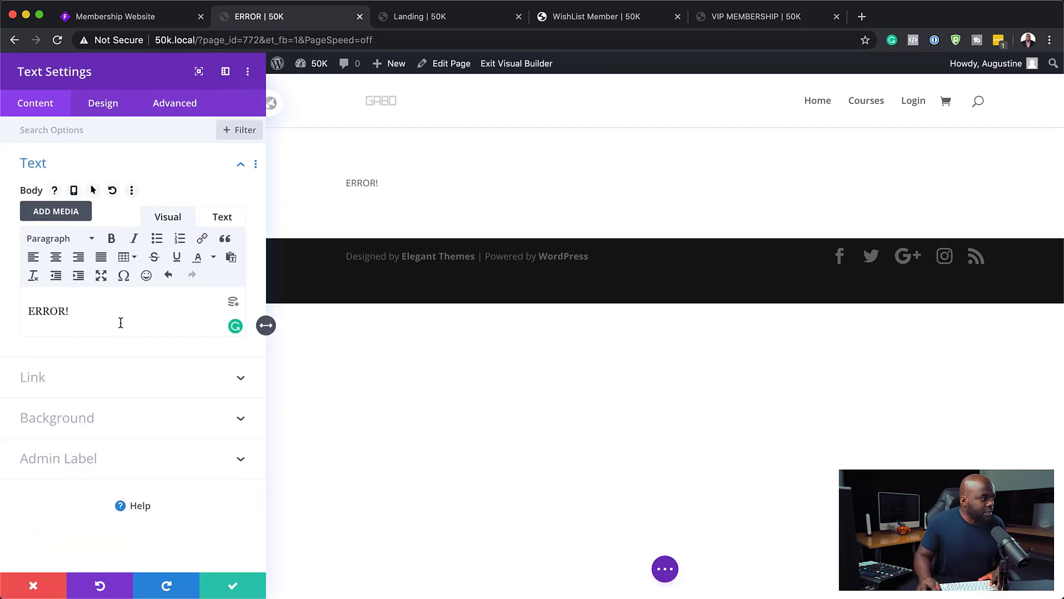
click(56, 587)
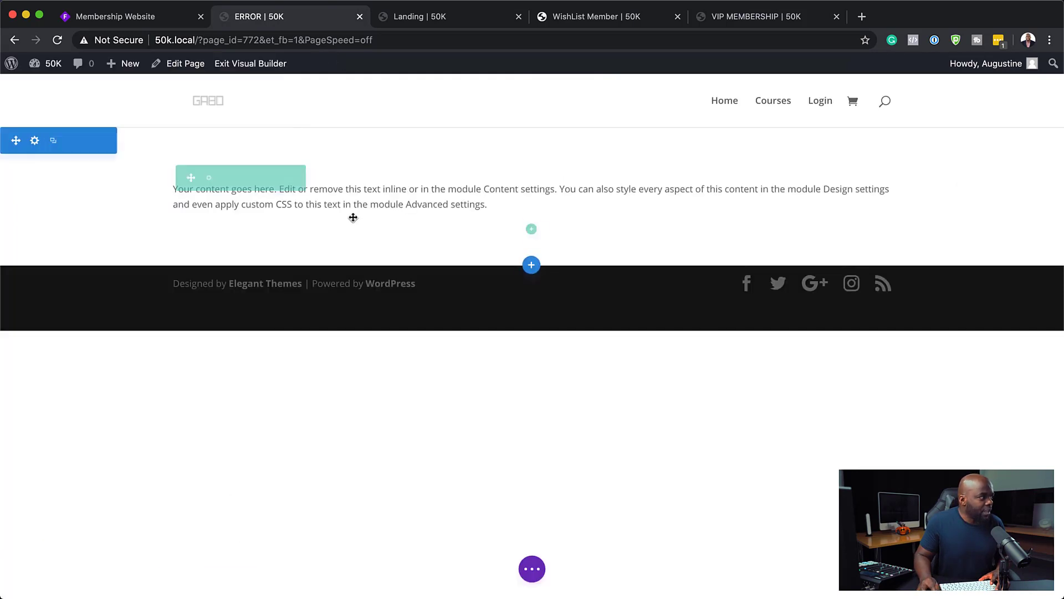
click(562, 215)
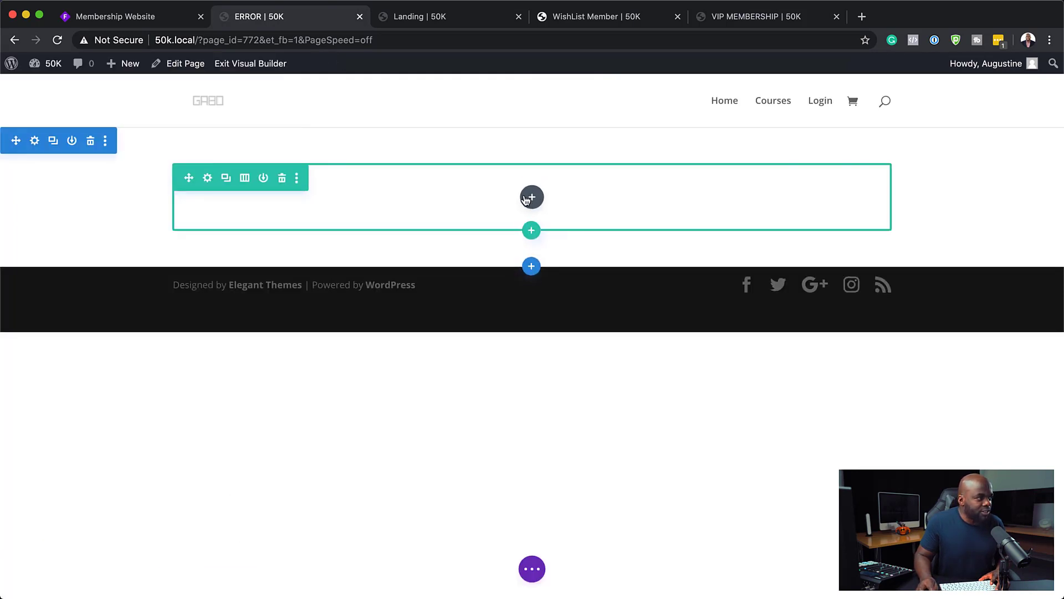
Add a Blurb module titled "ERROR!" with the body "The content you are trying to access if for members ONLY.".
click(529, 197)
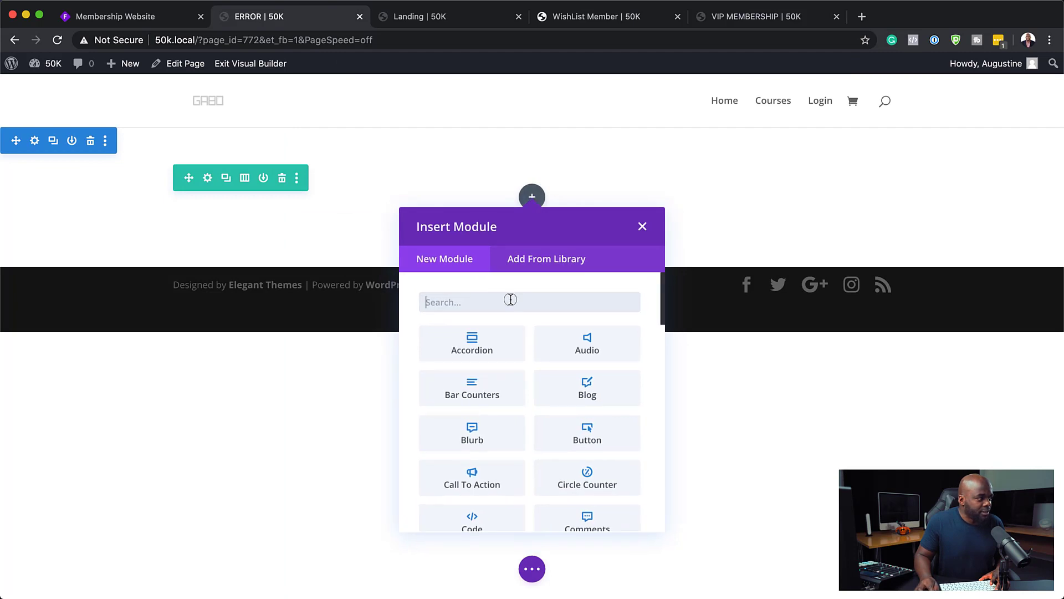
text(Blu)
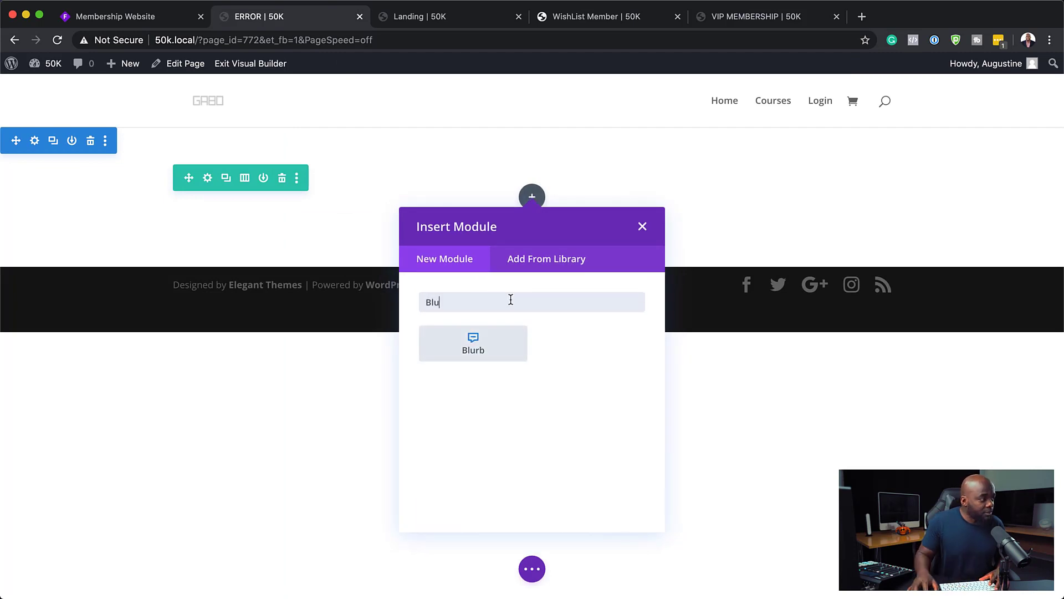
click(512, 348)
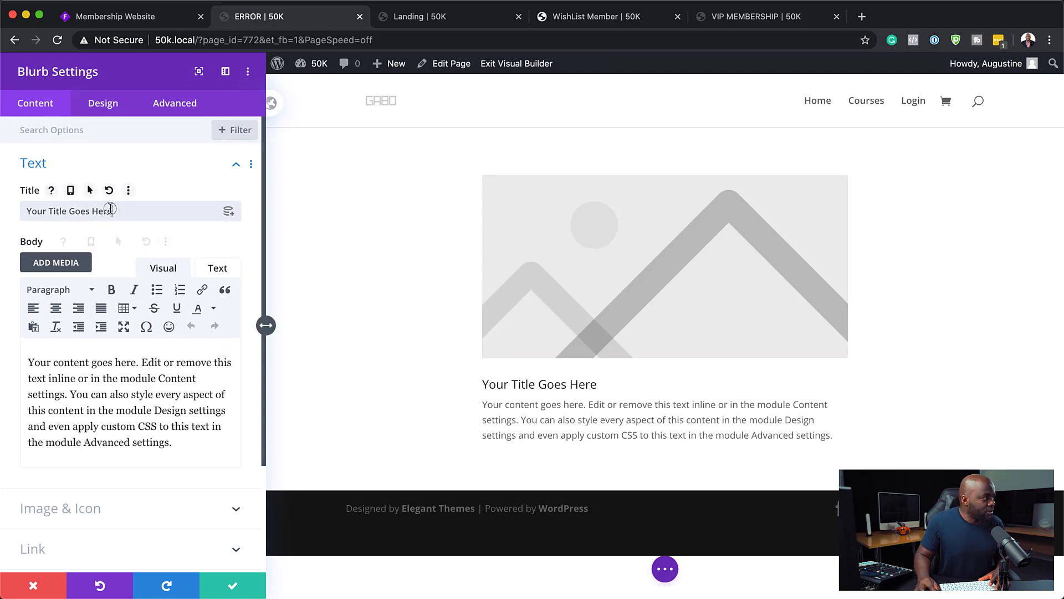
drag(114, 211, 17, 205)
text(ERROR!)
drag(176, 442, 2, 363)
text(The content you are trying to ac)
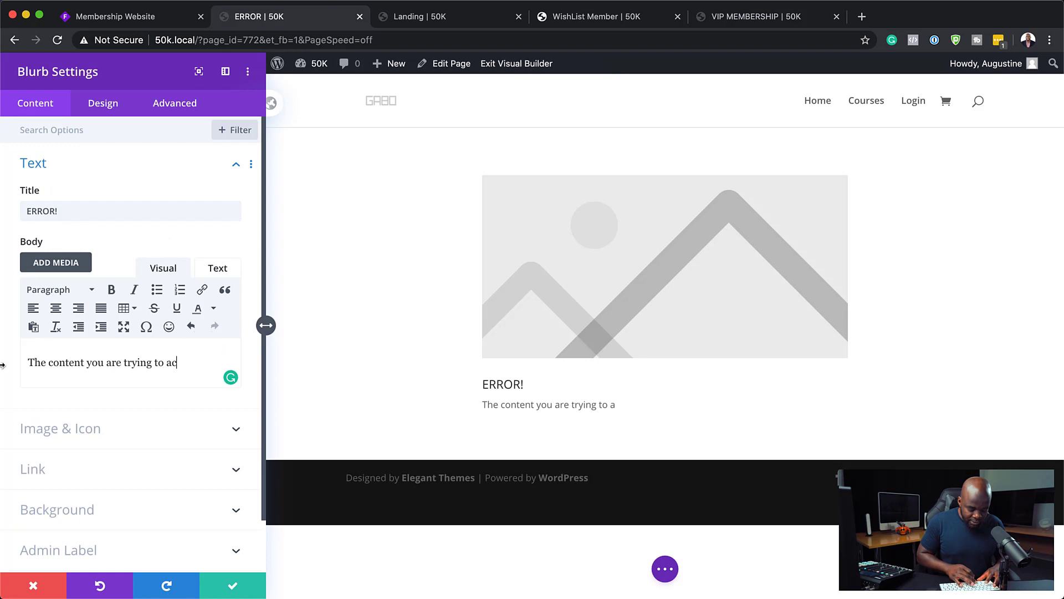
text(cess if for members ONLY.)
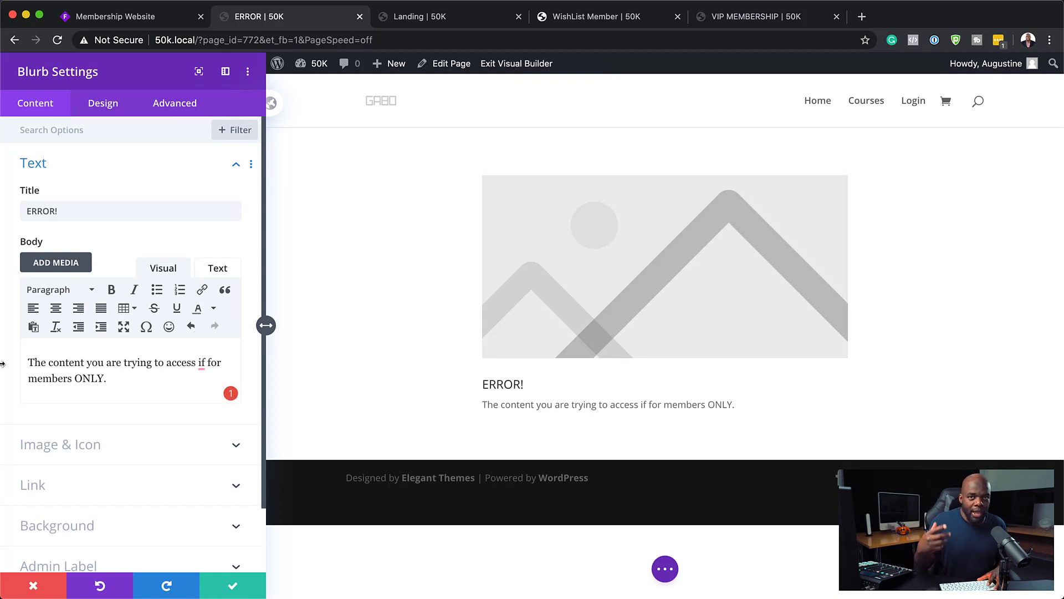
click(761, 20)
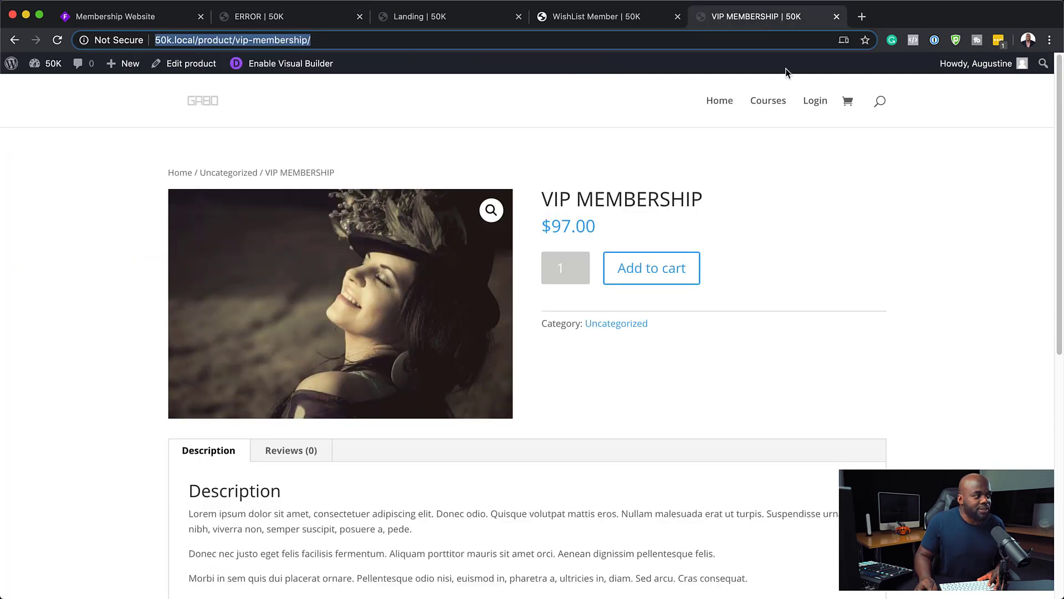
click(309, 16)
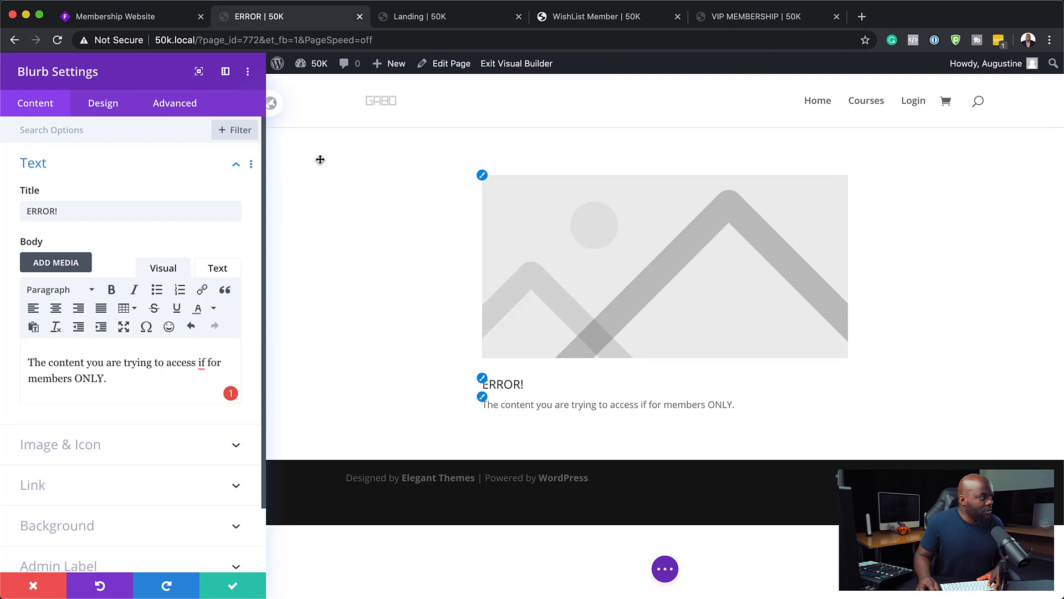
Replace the blurb's placeholder image with the warning triangle icon.
scroll(171, 456, down, 1)
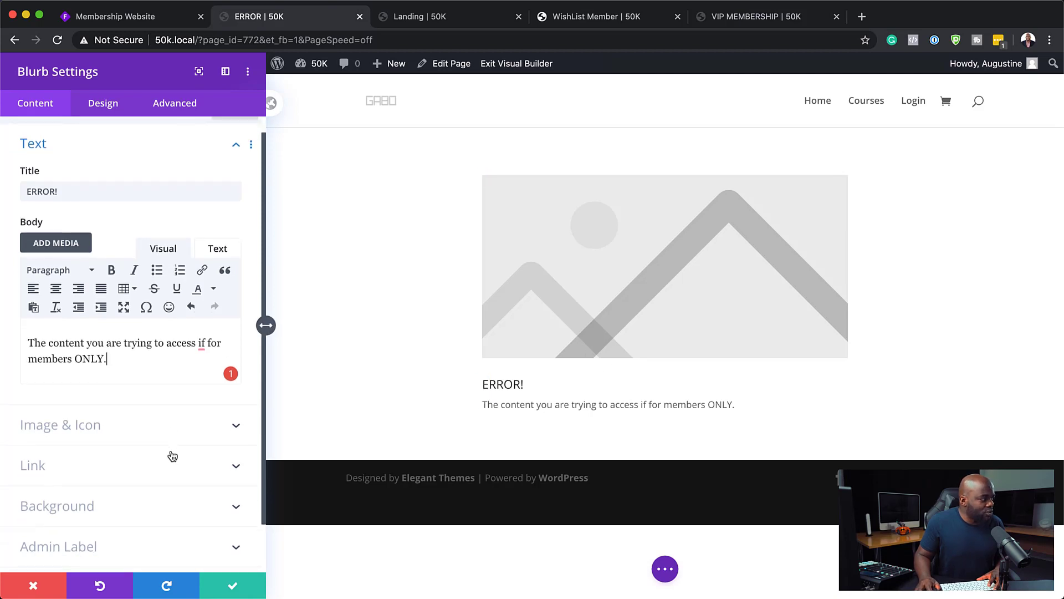
click(126, 432)
click(56, 196)
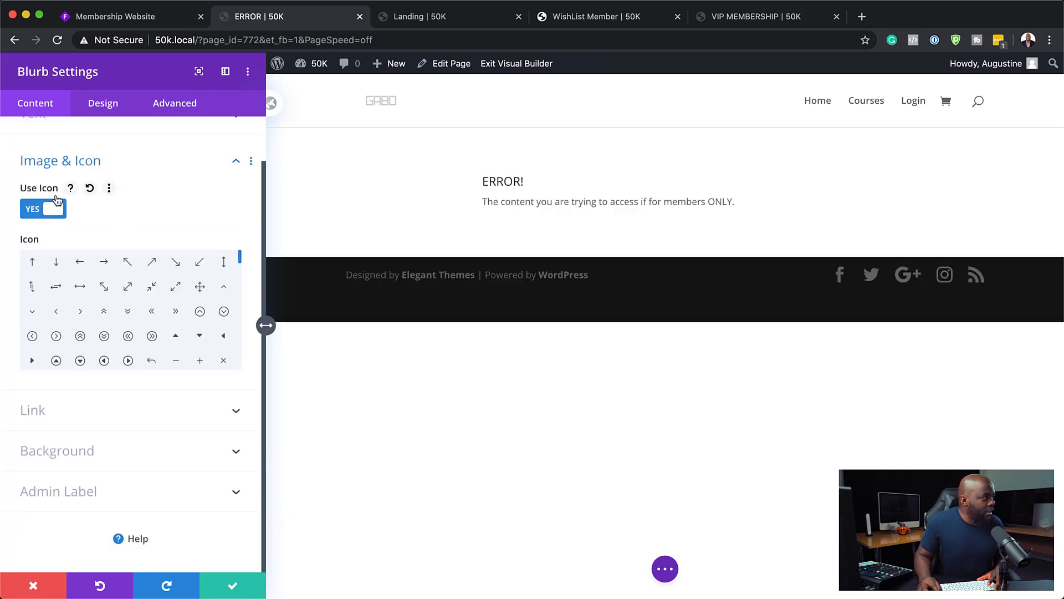
drag(244, 262, 241, 282)
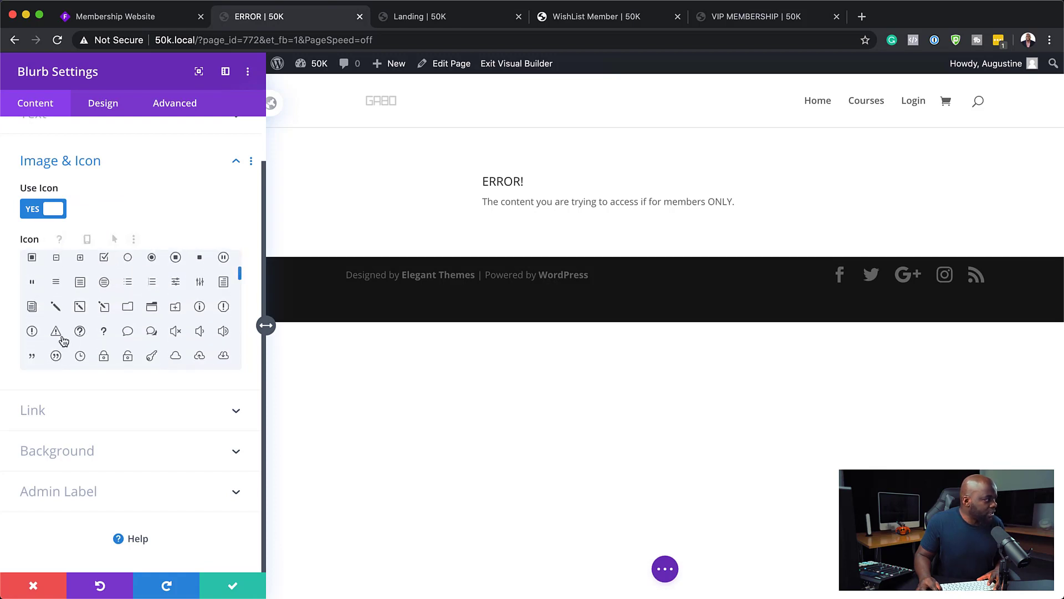
click(57, 334)
Colour the blurb's warning icon red and set its icon font size to 57px.
click(111, 106)
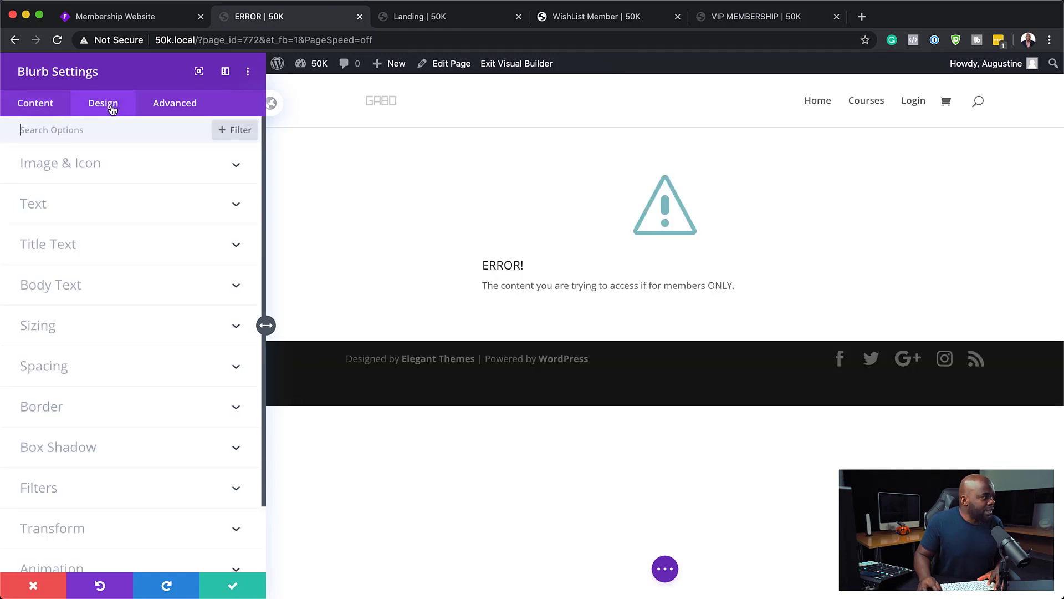
click(75, 170)
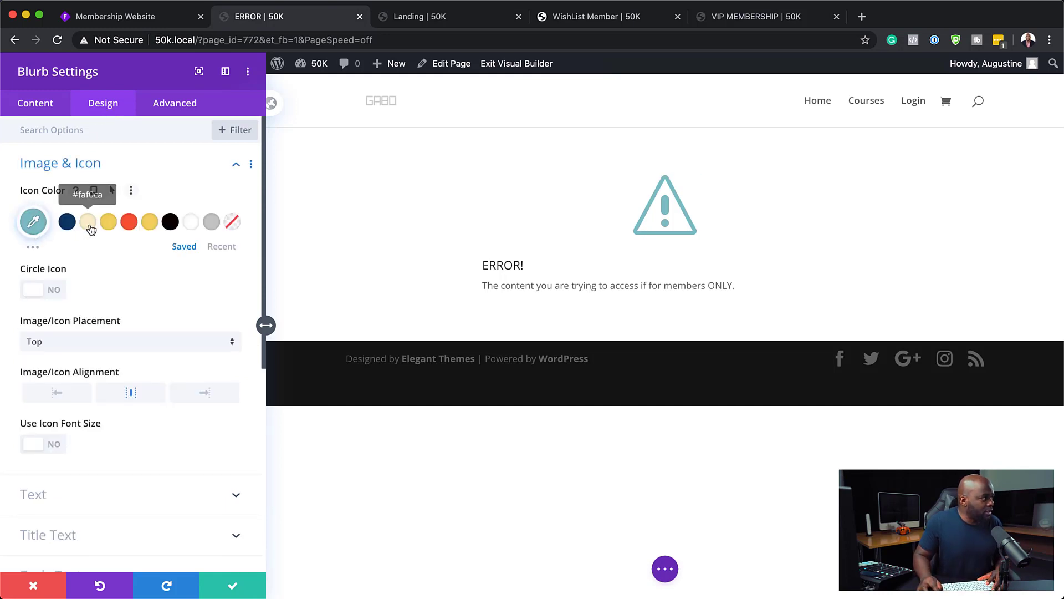
click(128, 222)
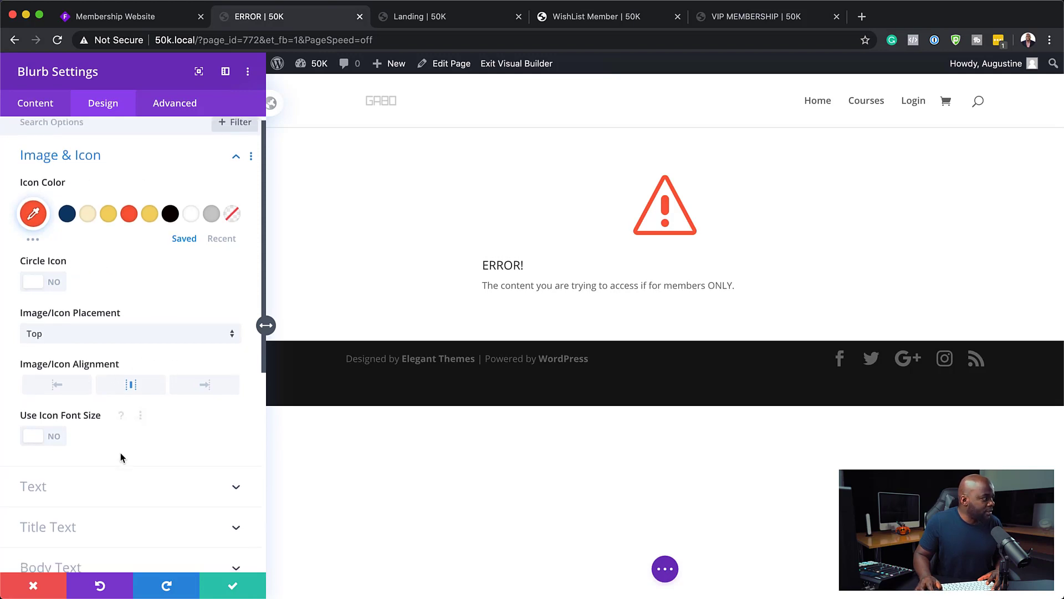
scroll(121, 452, down, 3)
click(45, 355)
drag(134, 409, 87, 415)
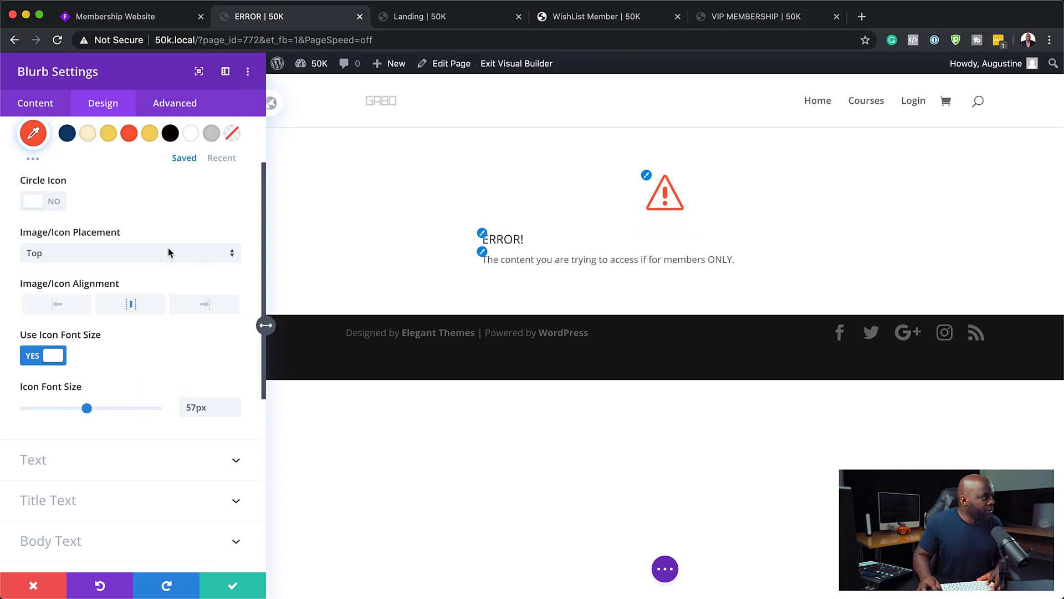
Centre the alignment of the blurb's text.
scroll(153, 317, up, 2)
scroll(153, 317, down, 6)
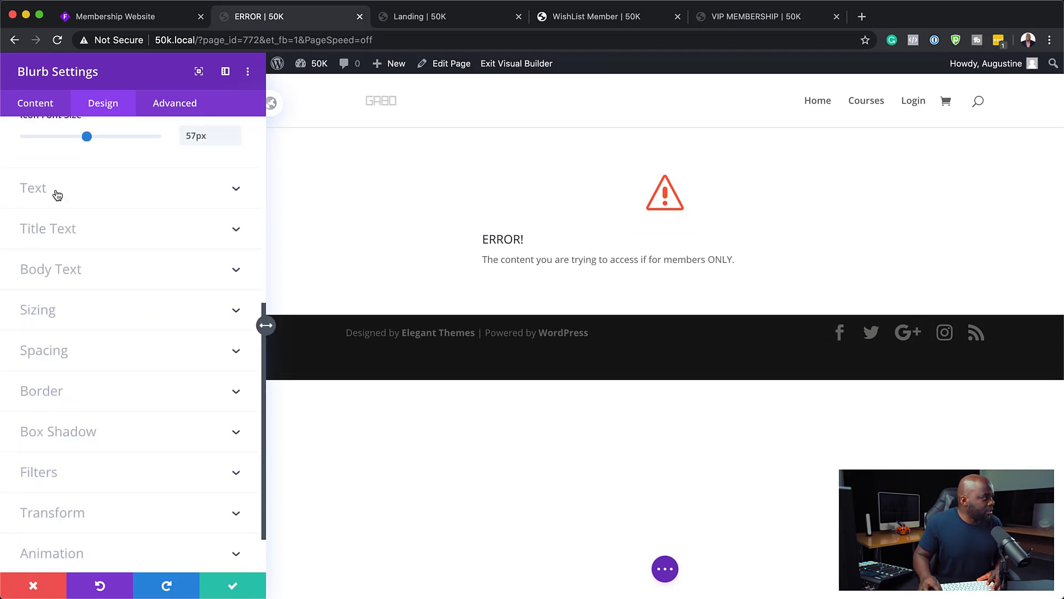
click(25, 194)
click(104, 184)
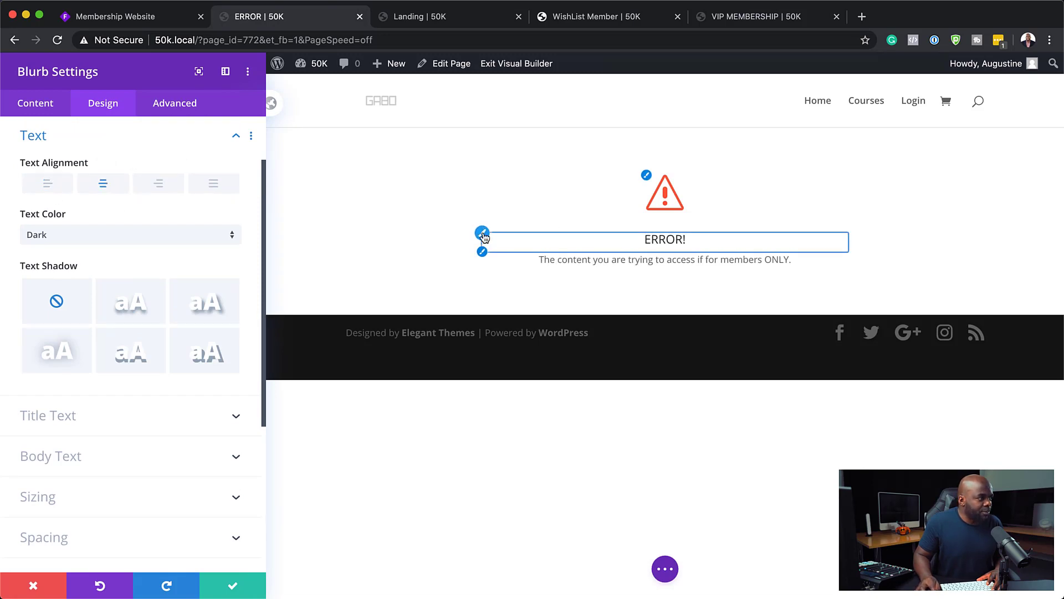
Style the blurb's title text in dark blue with Bold weight and a text size of 41px.
click(482, 233)
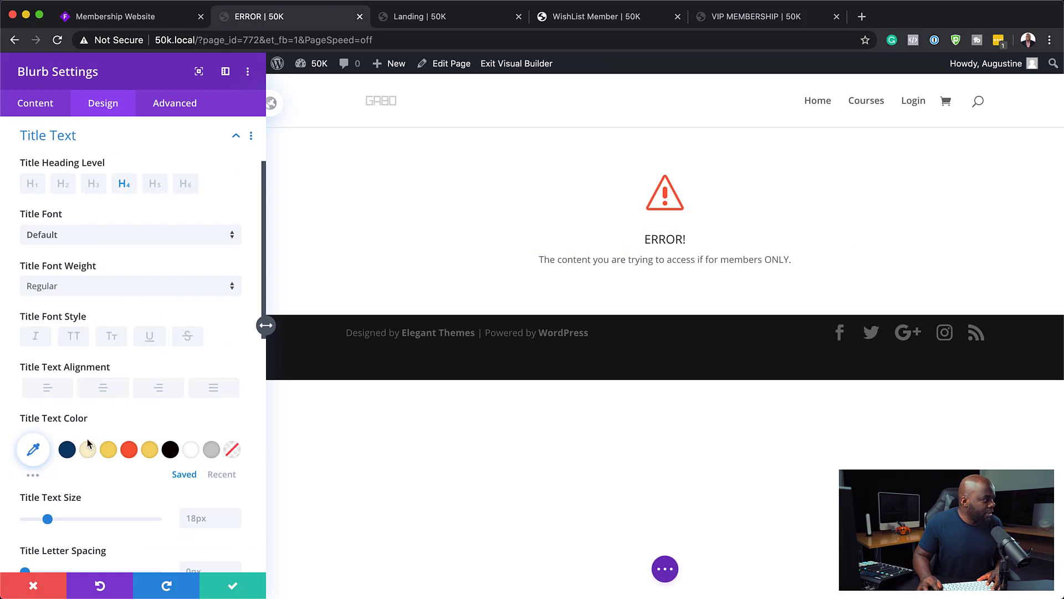
click(67, 449)
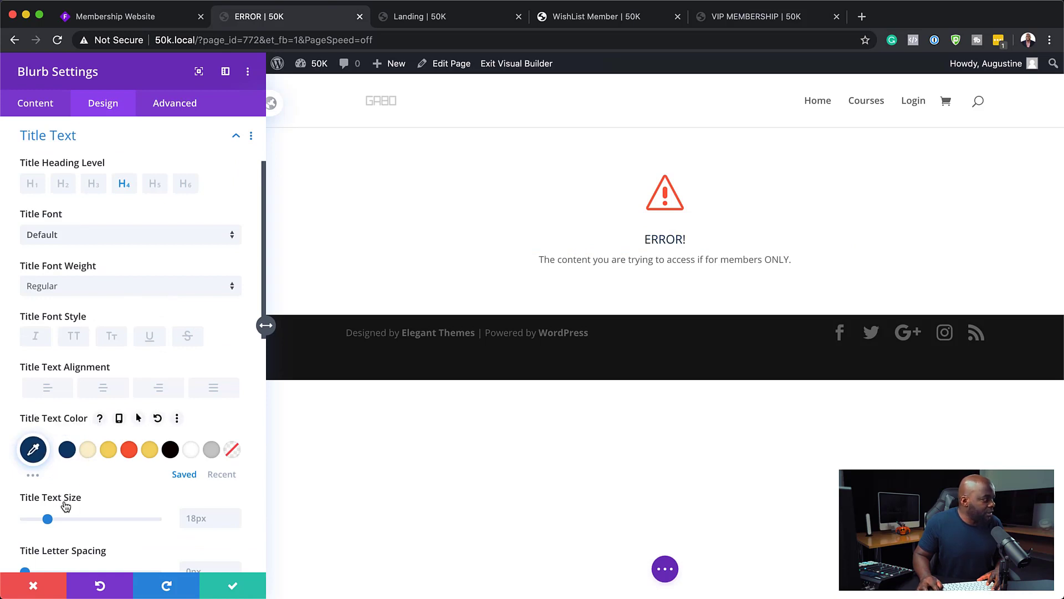
click(63, 286)
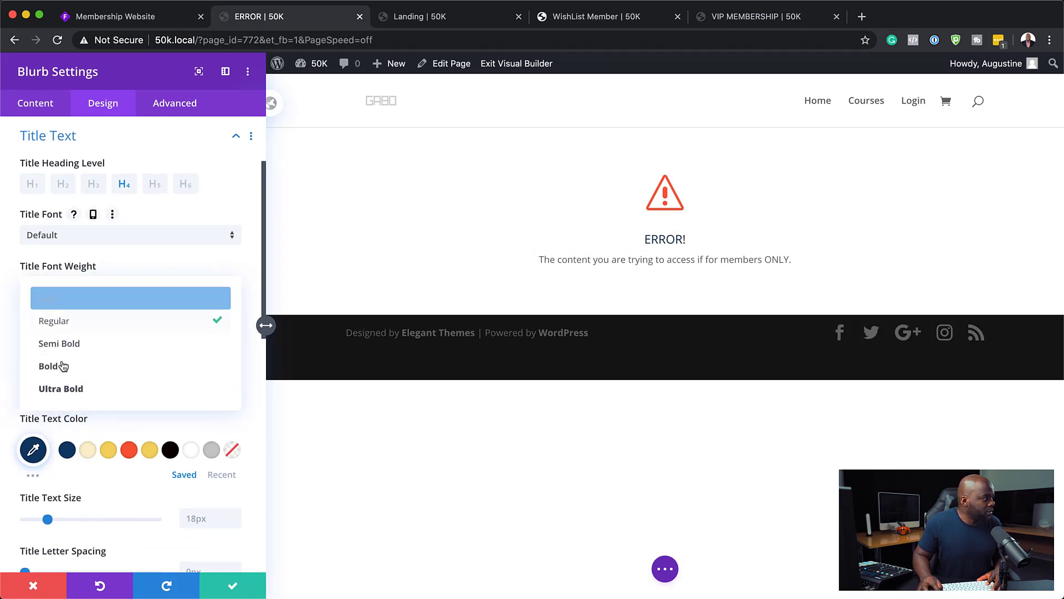
click(61, 367)
drag(47, 519, 78, 521)
Set the blurb's body text to black at 16px and save the blurb settings.
mouse_move(536, 273)
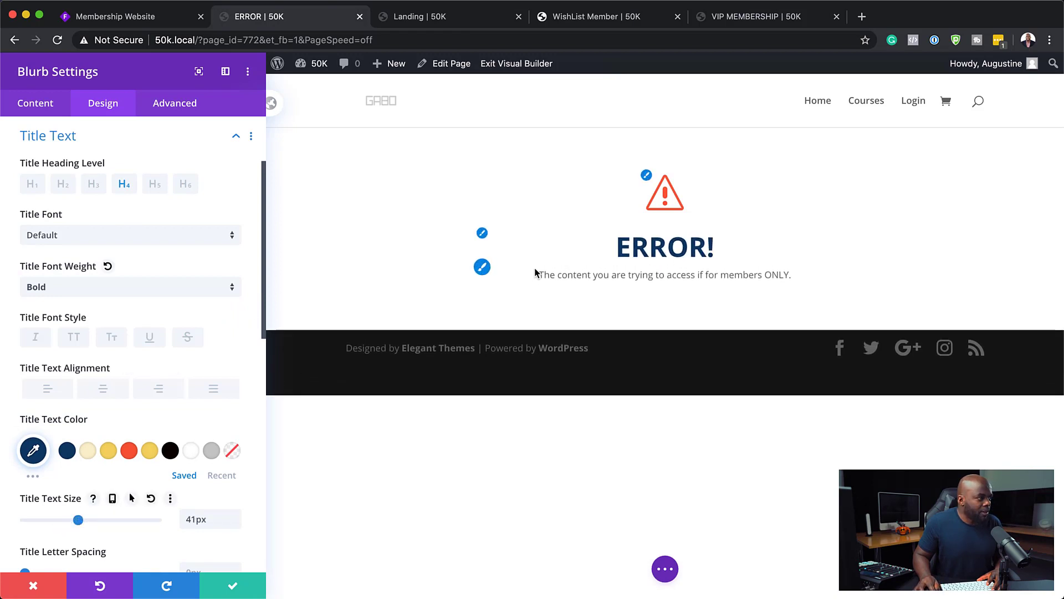
click(484, 270)
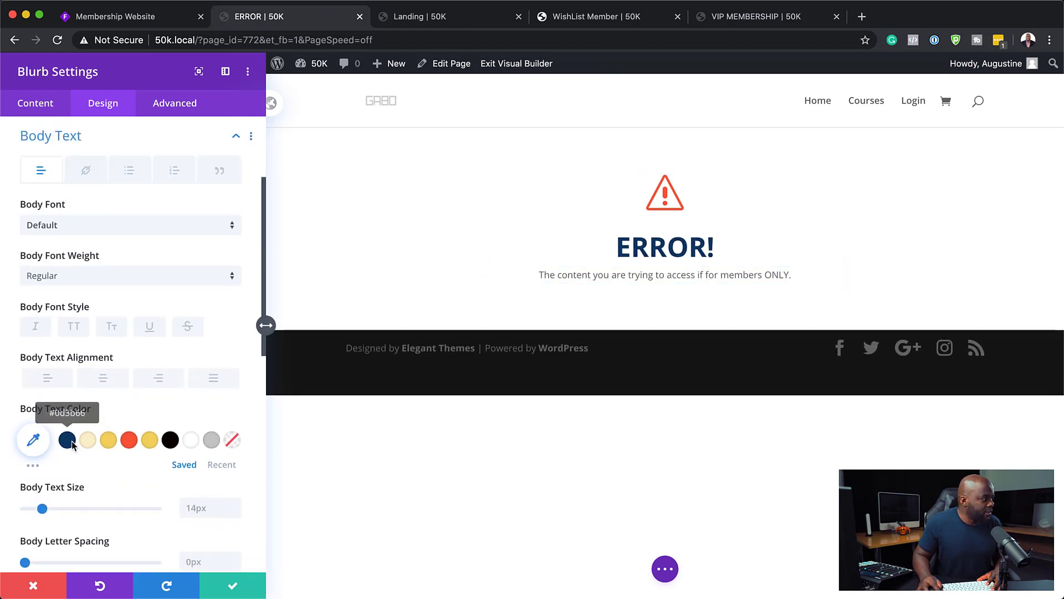
click(171, 440)
drag(42, 508, 46, 515)
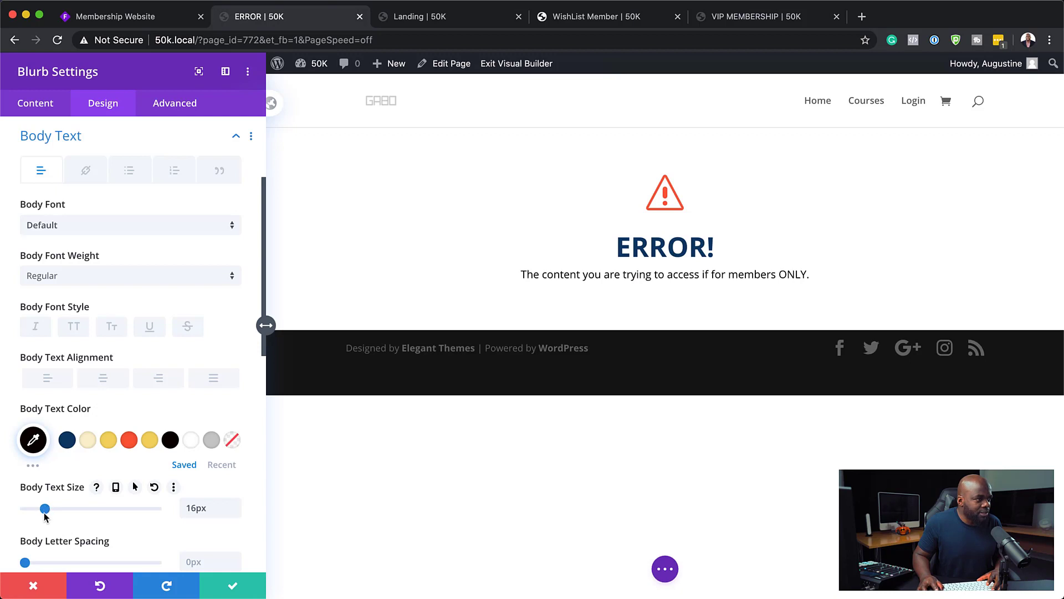
click(229, 586)
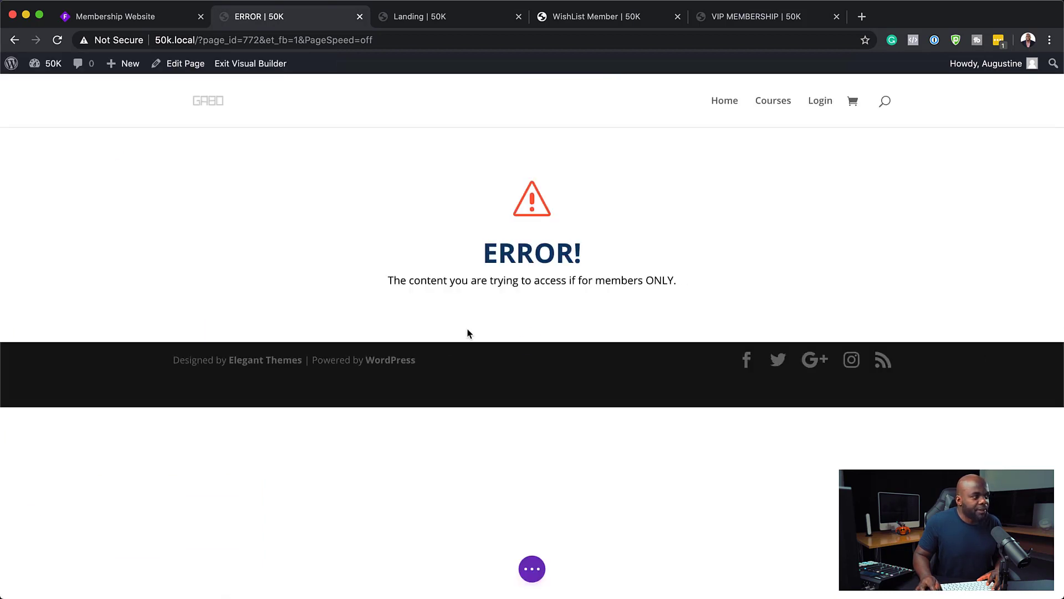
Add a Button module below the blurb with the button text "Become a member!".
click(531, 265)
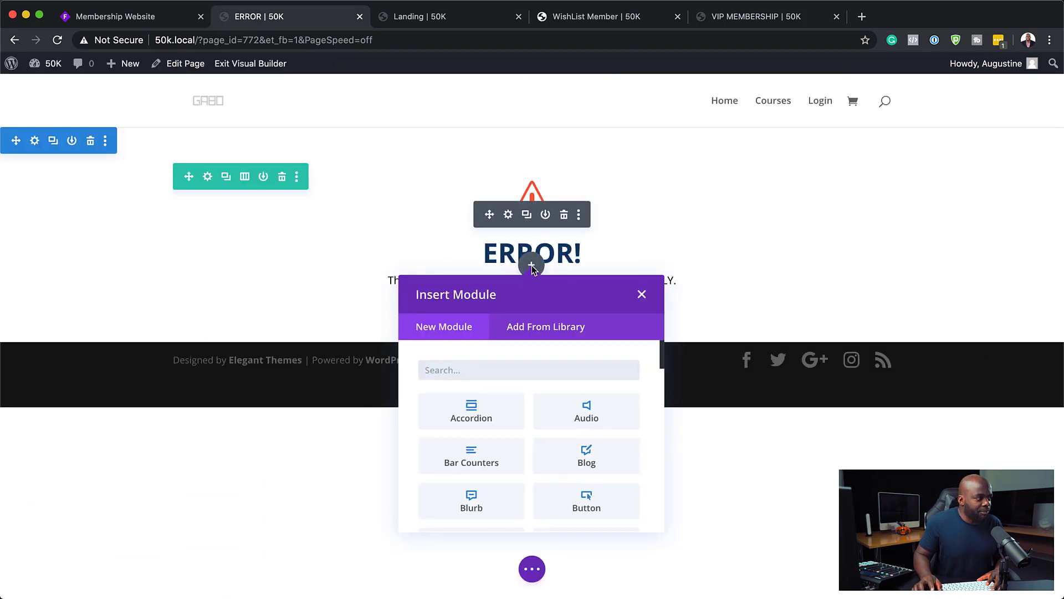
text(Button)
click(501, 413)
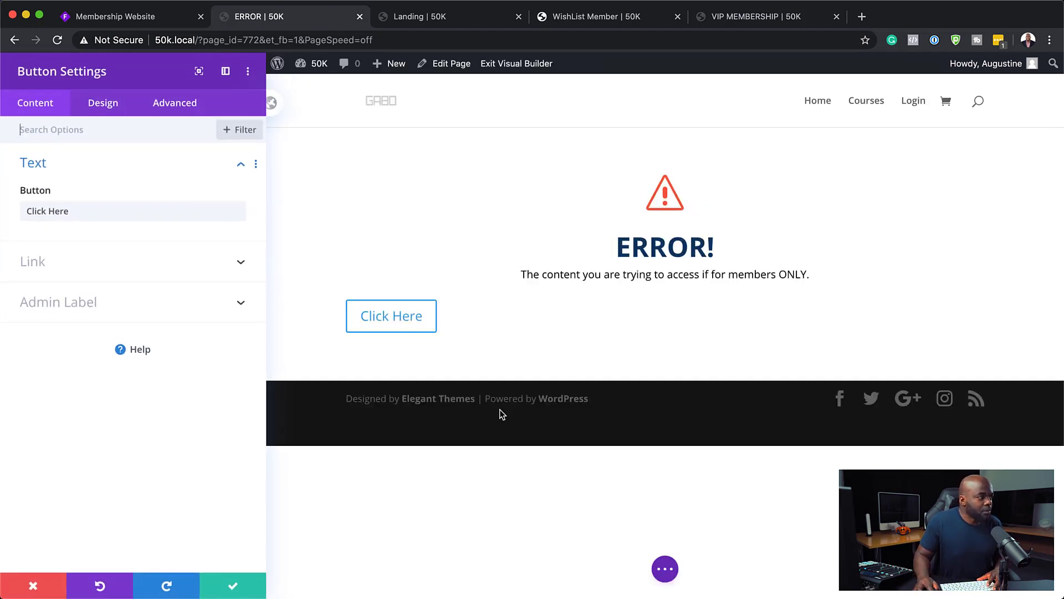
triple_click(77, 212)
text(Be)
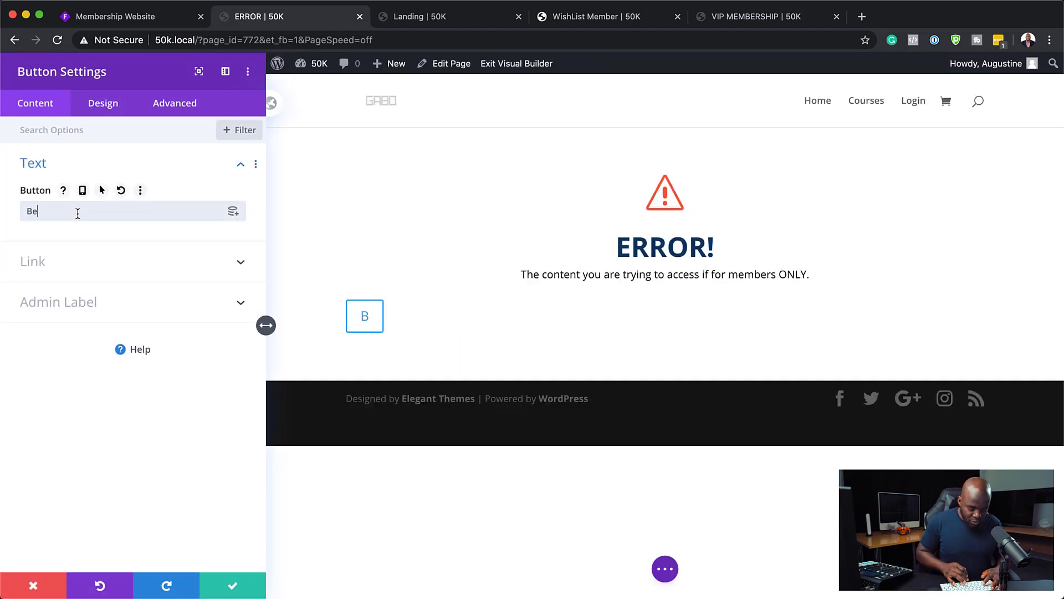
text(come a member!)
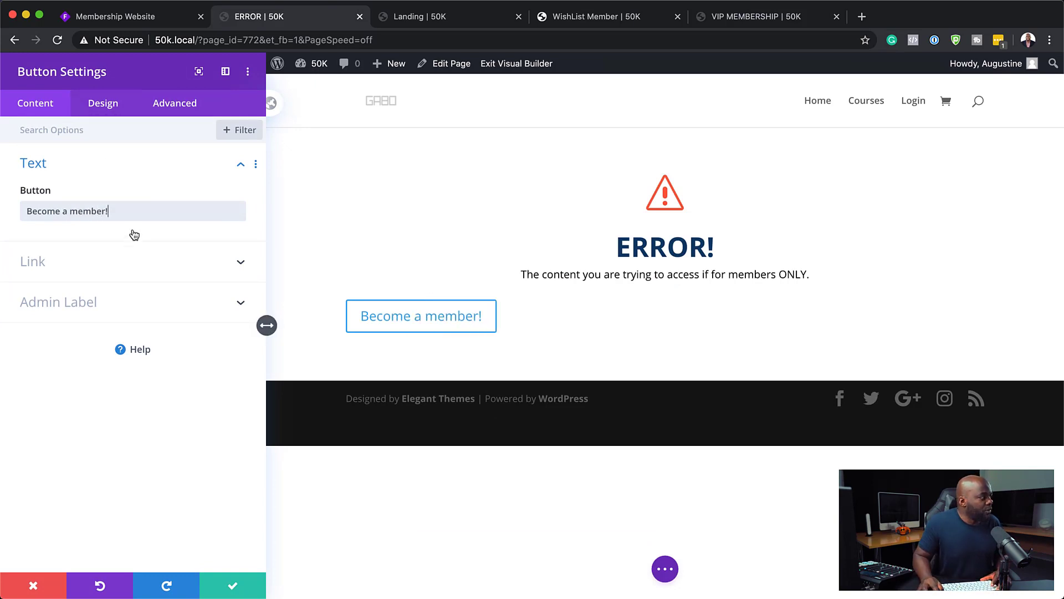
click(65, 272)
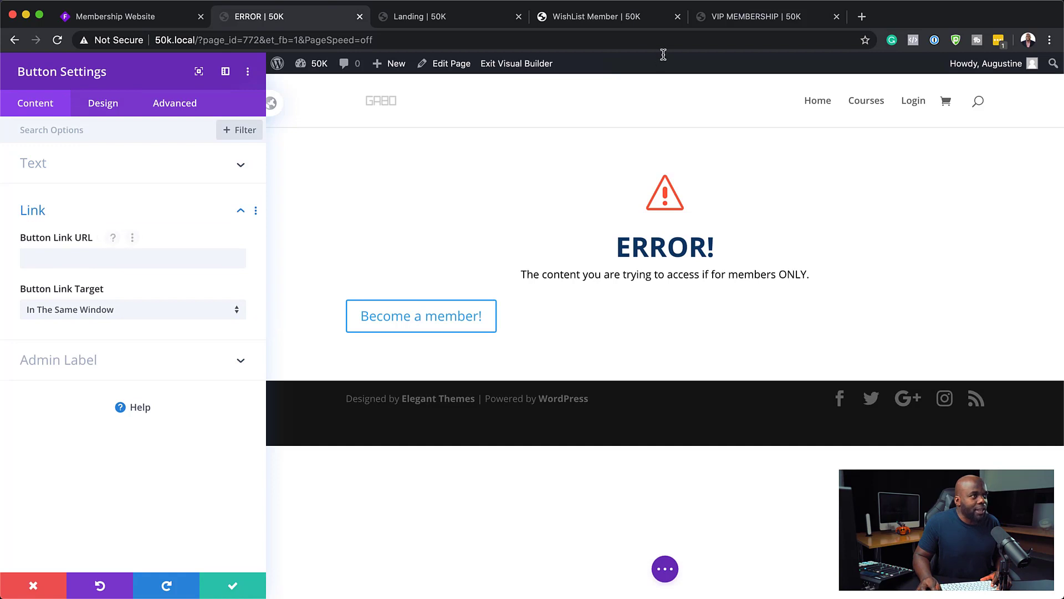
click(775, 20)
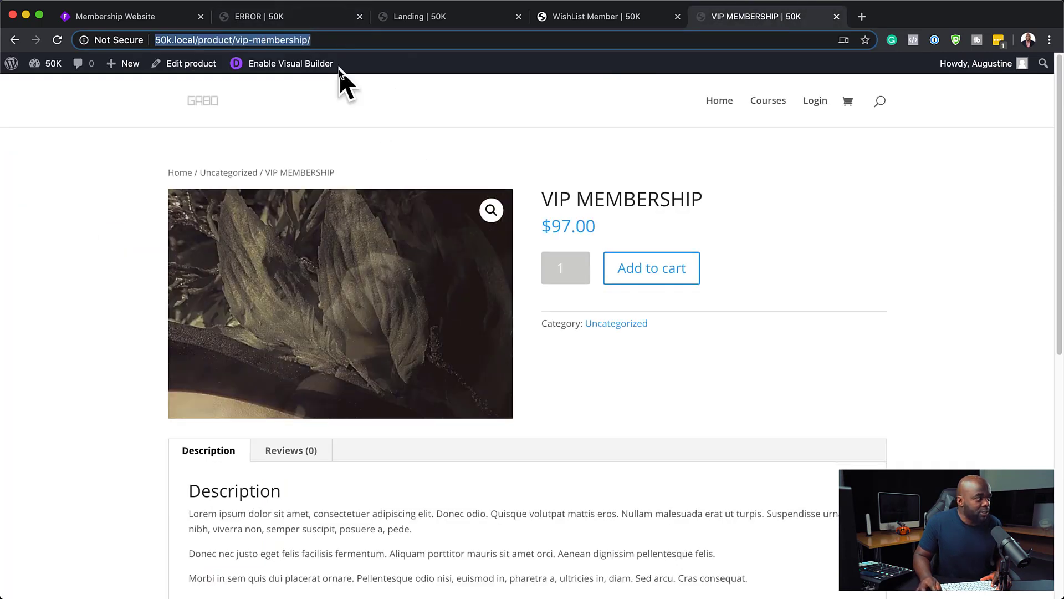
click(304, 14)
click(115, 263)
text(http://50k.local/product/vip-membership/)
key(BackSpace)
Centre the alignment of the "Become a member!" button and save the button settings.
click(101, 106)
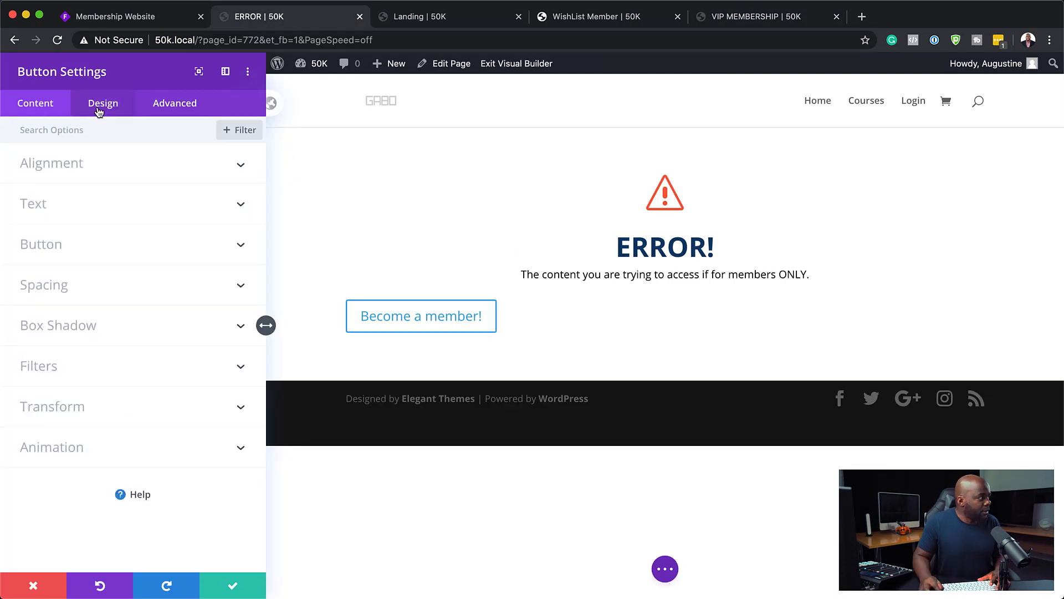
click(94, 169)
click(129, 213)
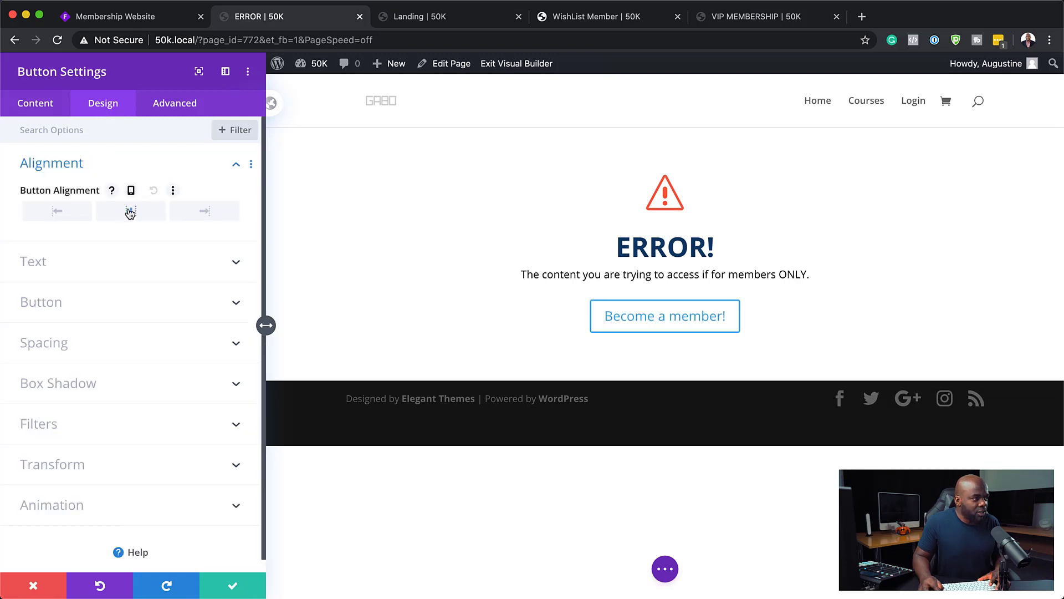
click(234, 585)
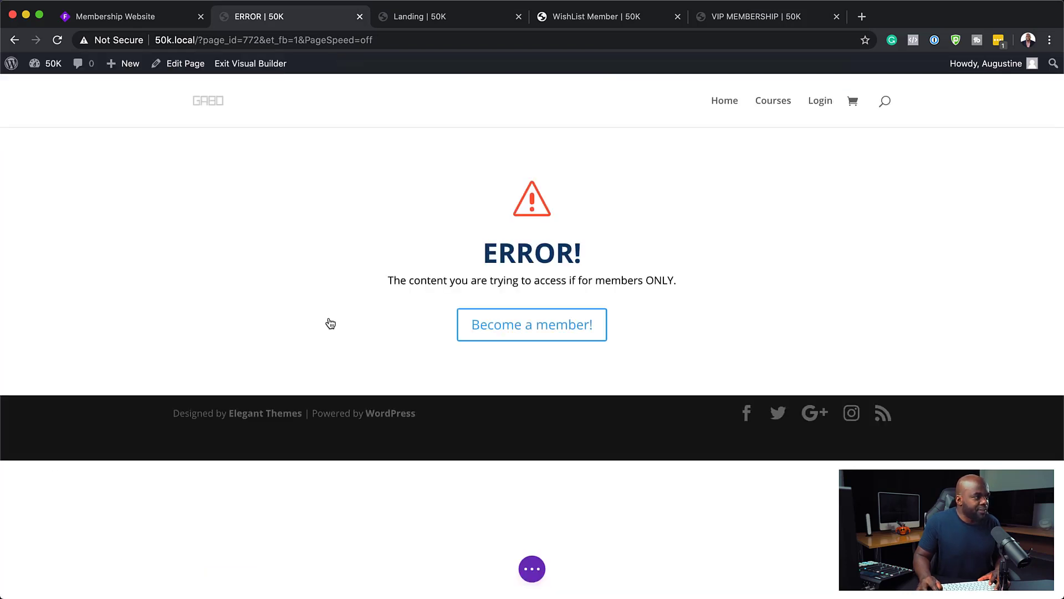
Increase the error page section's top padding with the bottom padding linked to match, and save the page.
drag(279, 142, 279, 188)
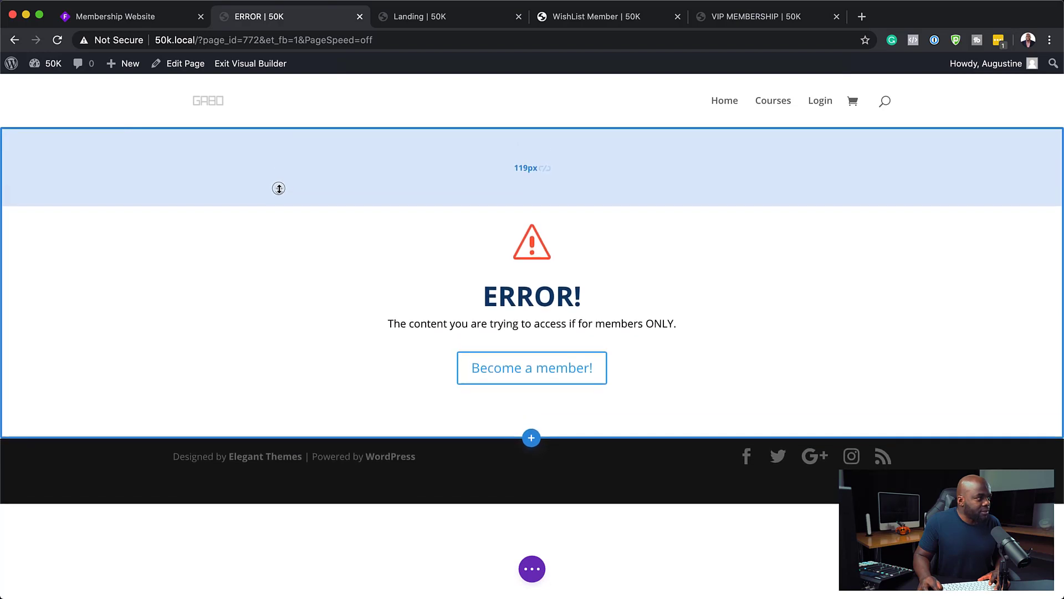
click(545, 168)
drag(414, 163, 414, 188)
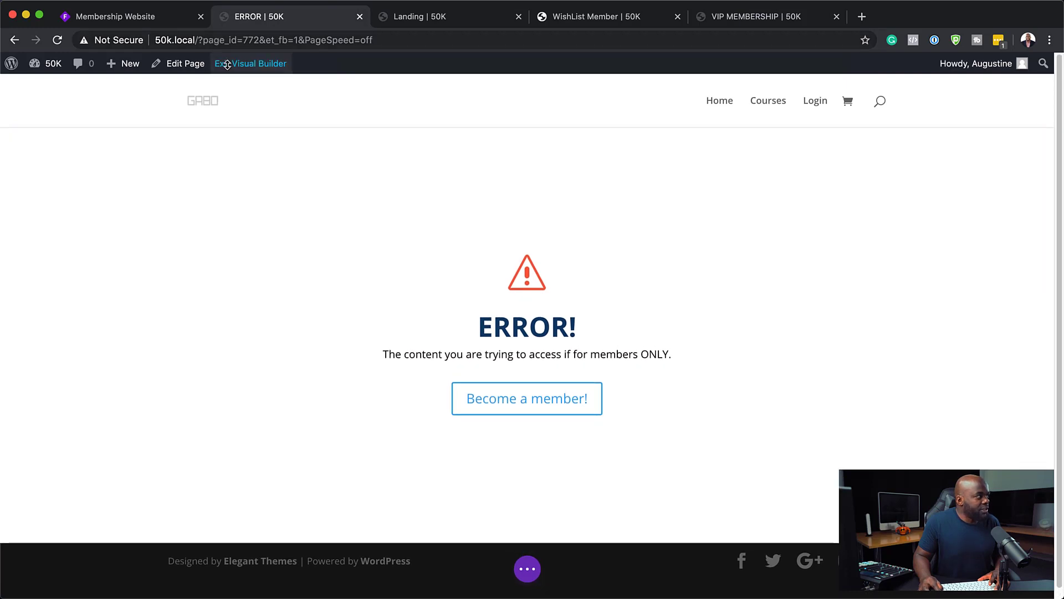
key(super+s)
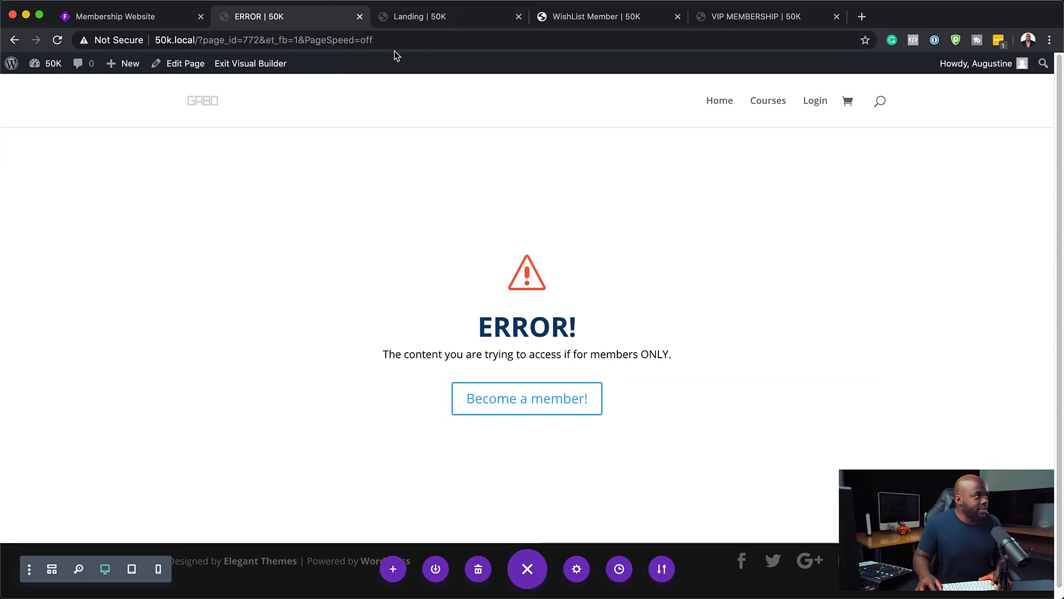
click(781, 17)
click(773, 37)
key(super+c)
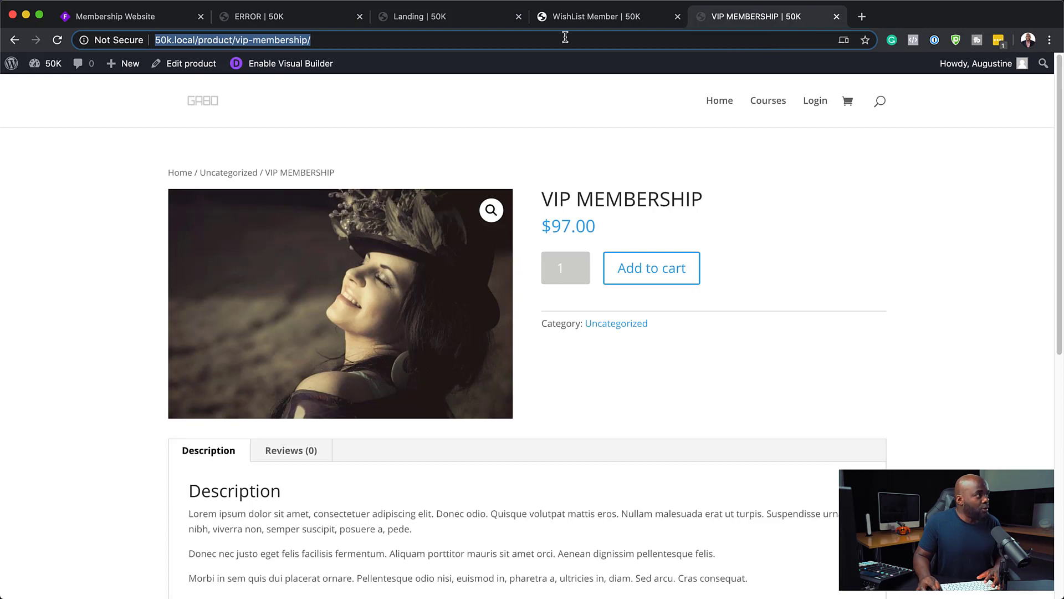
click(424, 17)
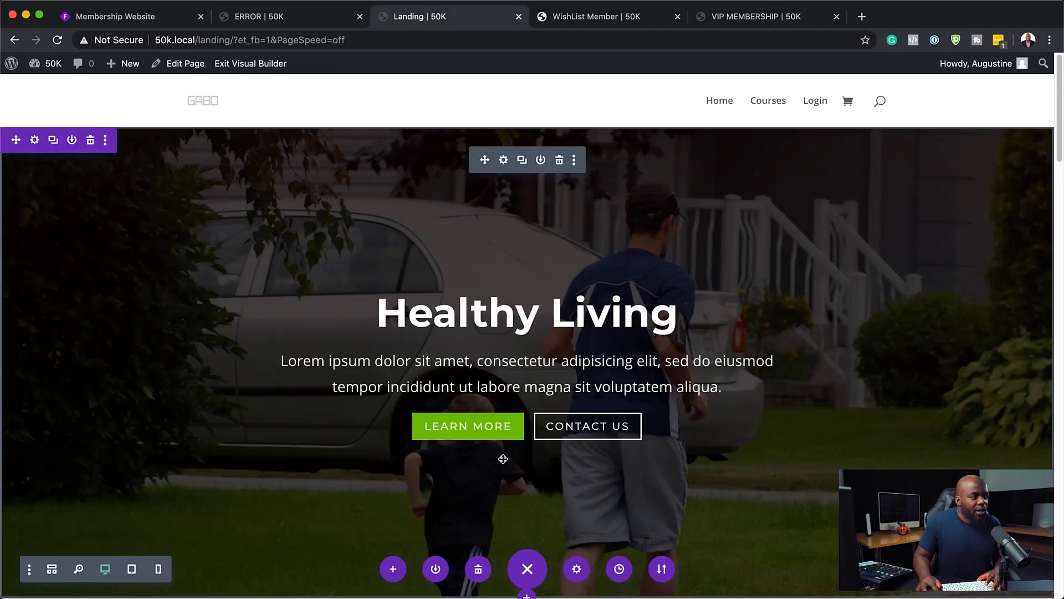
click(503, 162)
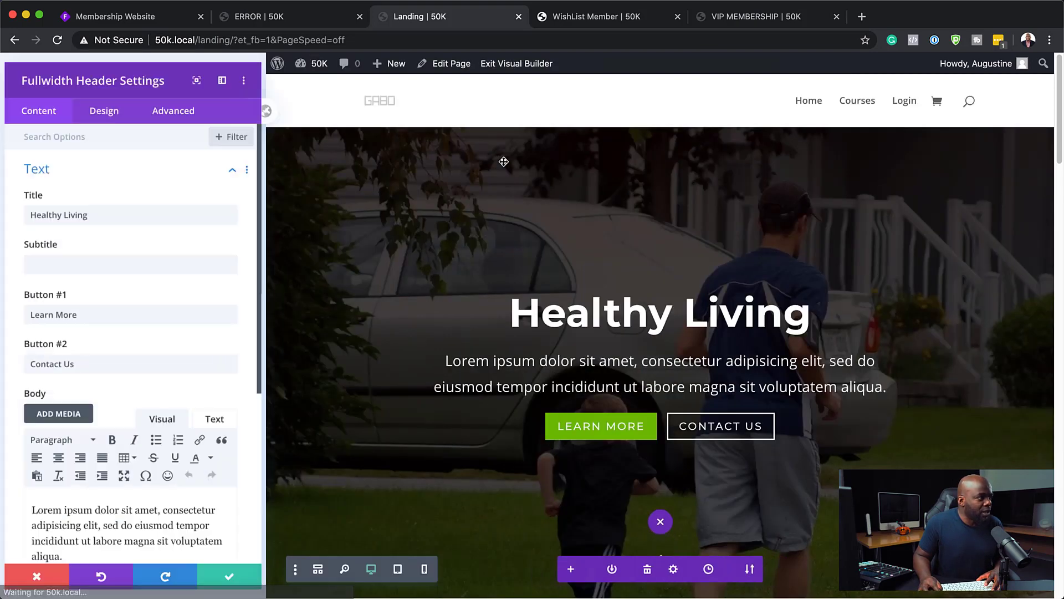
scroll(133, 391, down, 2)
scroll(134, 390, down, 3)
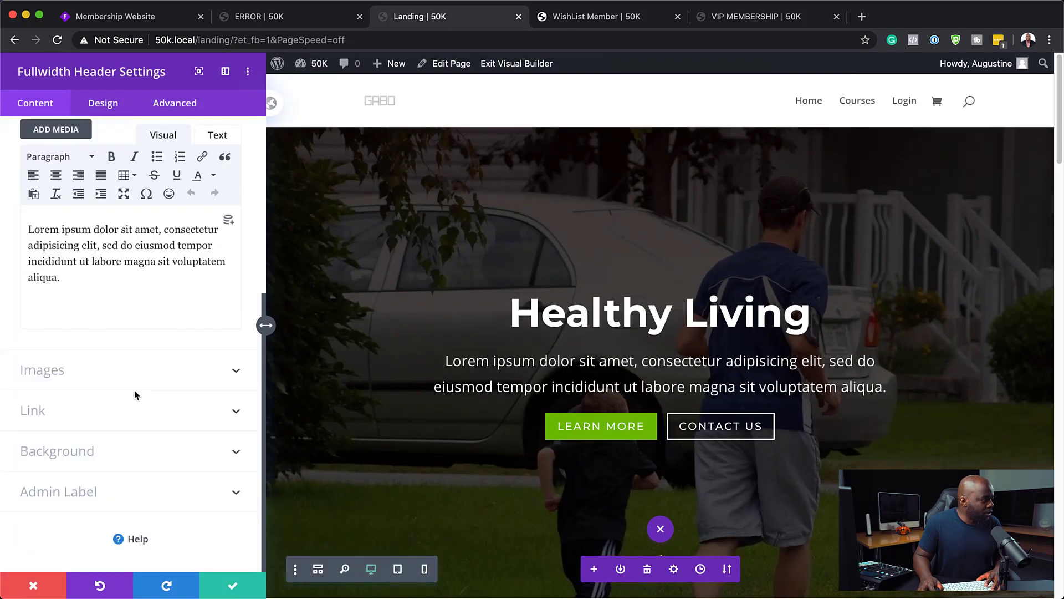
click(67, 418)
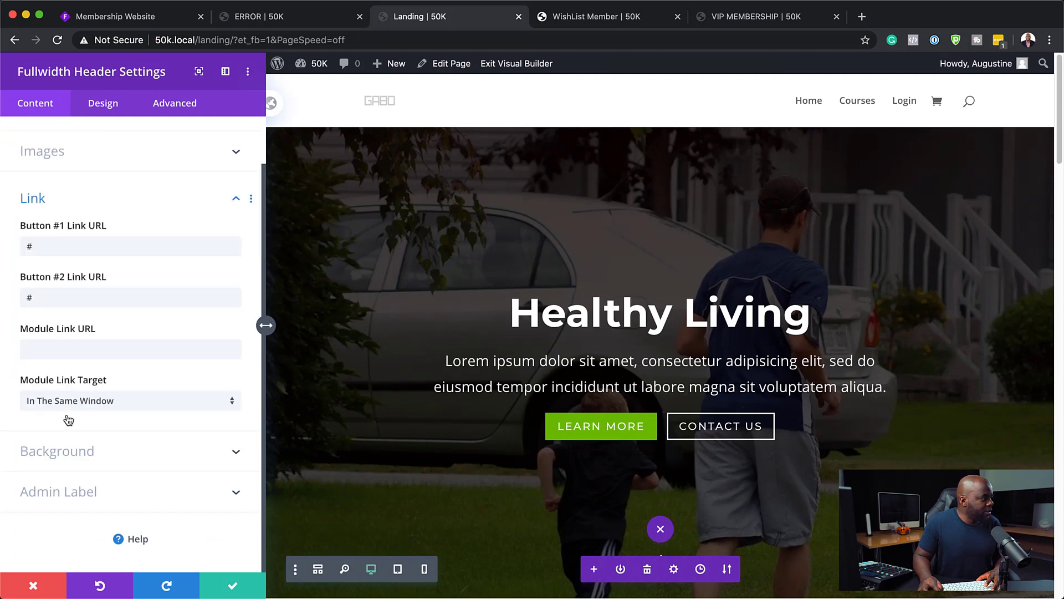
click(55, 248)
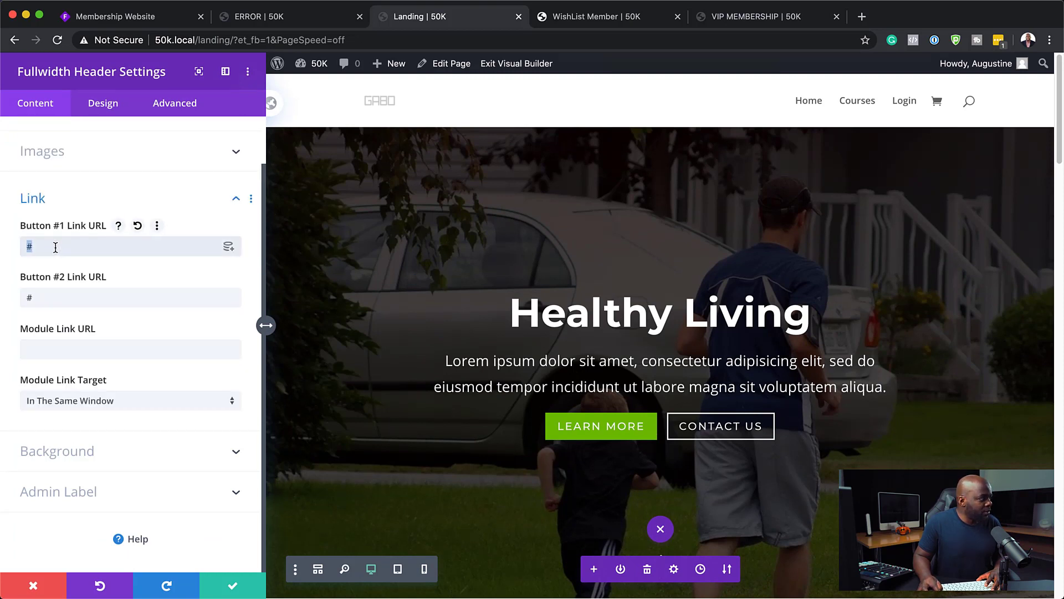
key(super+v)
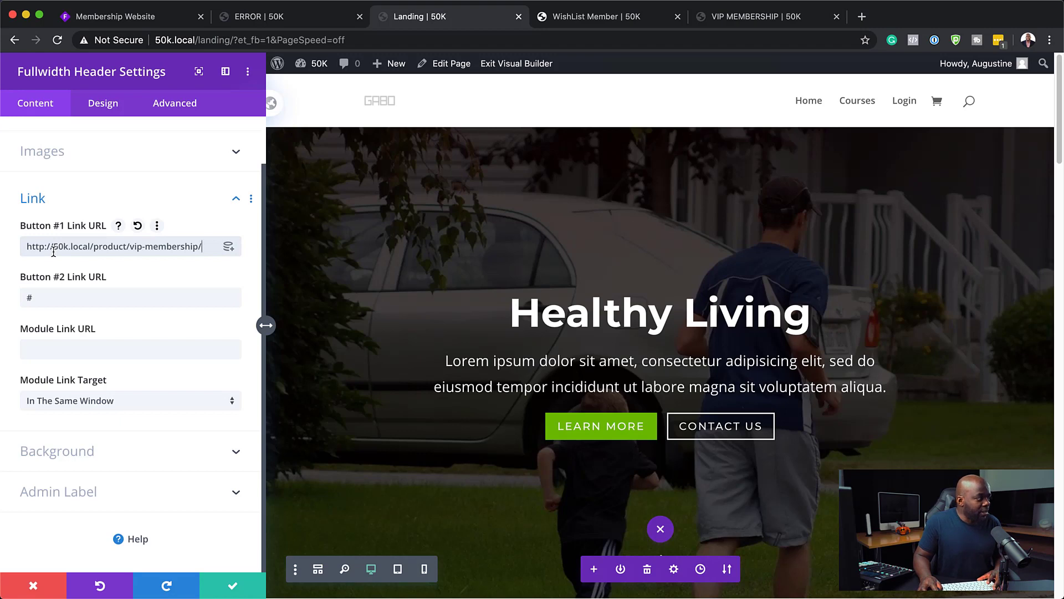
click(232, 589)
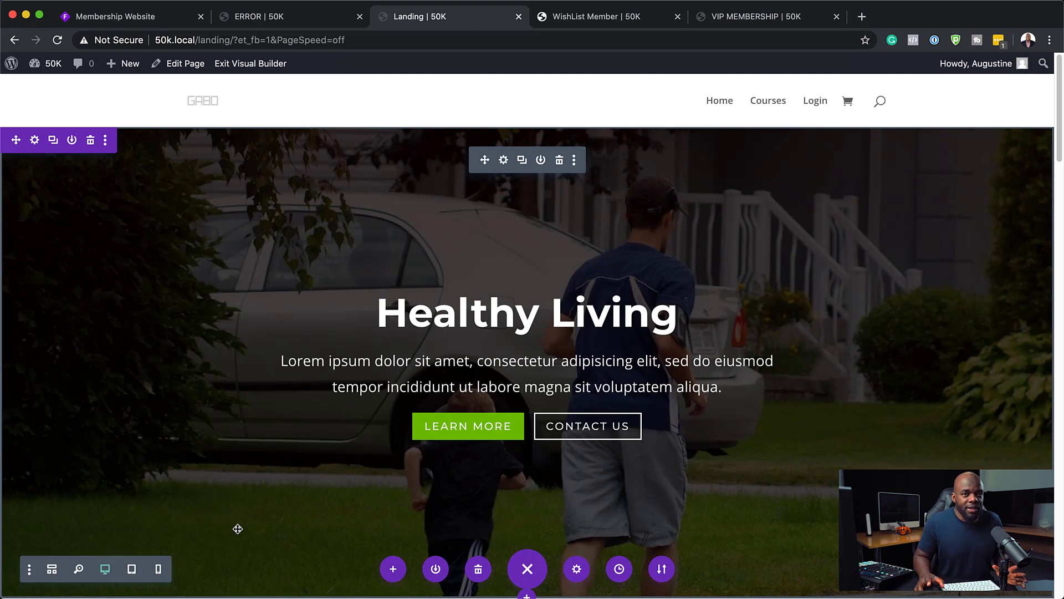
Go from the error page to the WordPress posts list, view Post One in a new tab and copy its address.
click(325, 19)
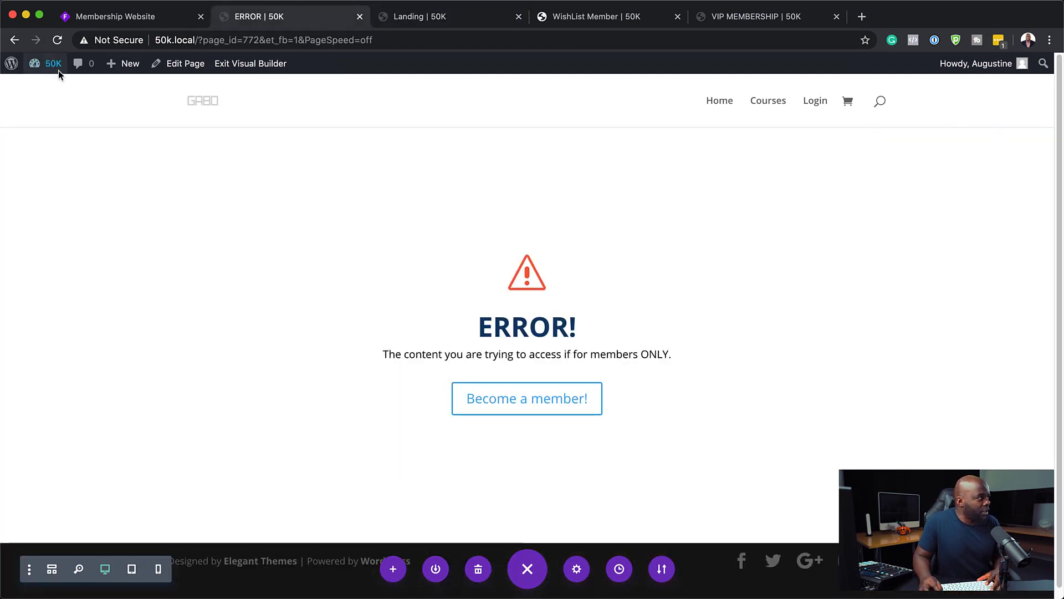
mouse_move(55, 70)
click(53, 88)
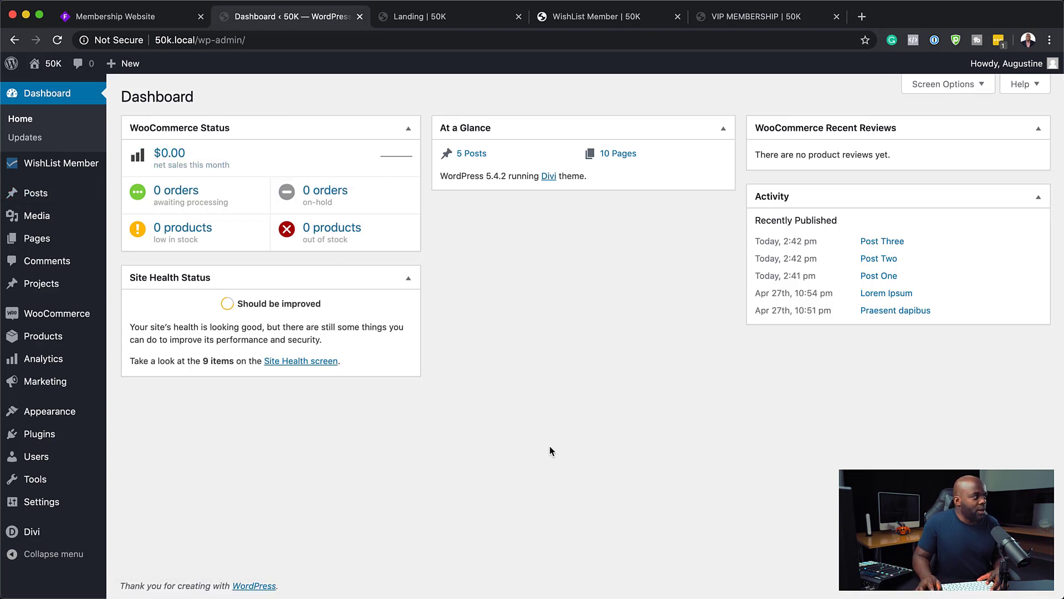
mouse_move(71, 199)
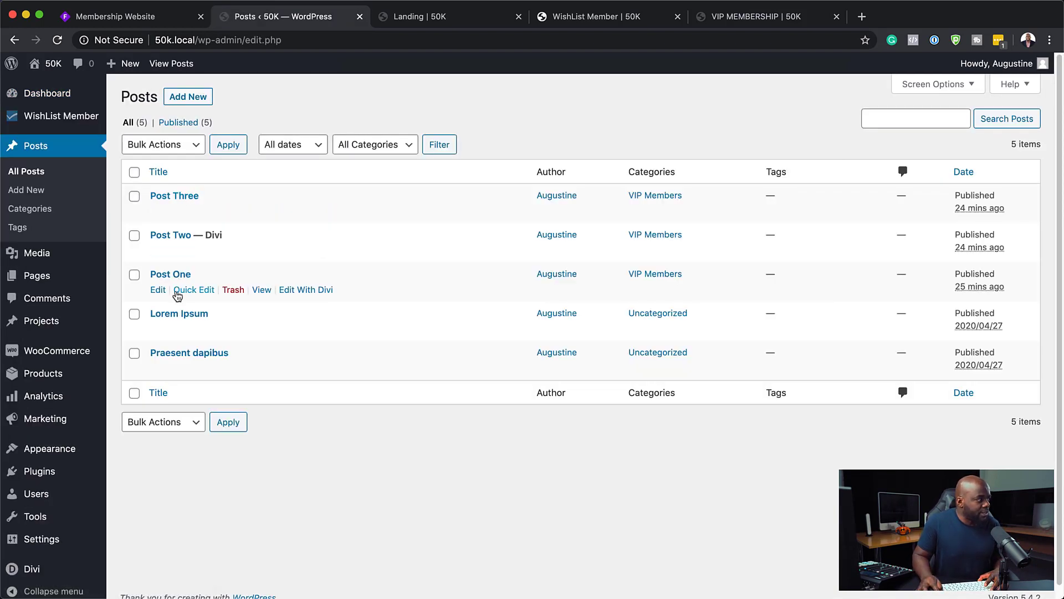
super+click(267, 292)
click(406, 19)
key(super+c)
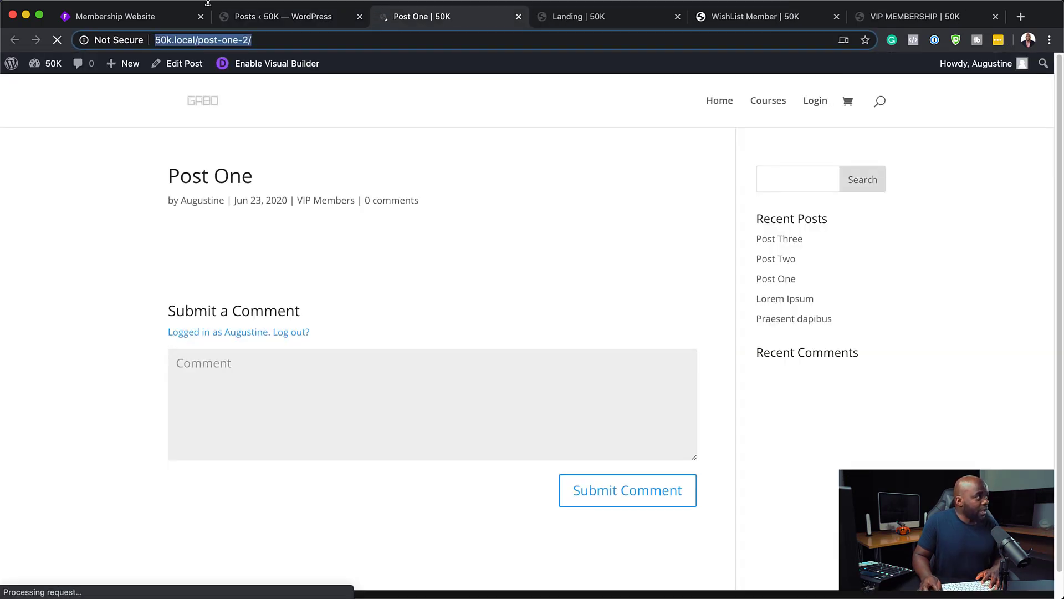
Load Post One's copied address in a new incognito window to check access as a visitor, and return to the main browser window.
mouse_move(207, 2)
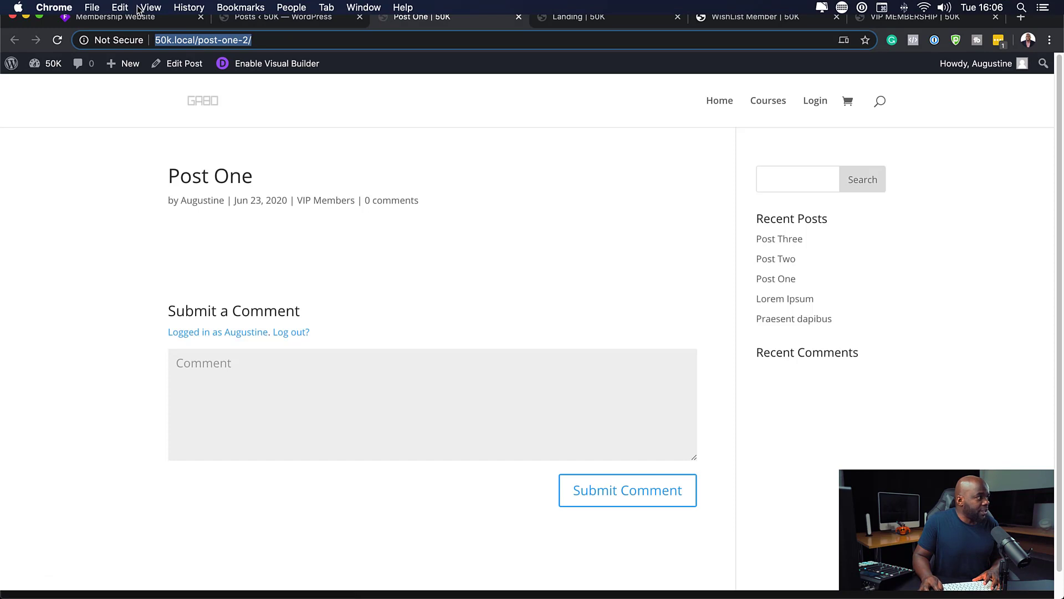
click(96, 12)
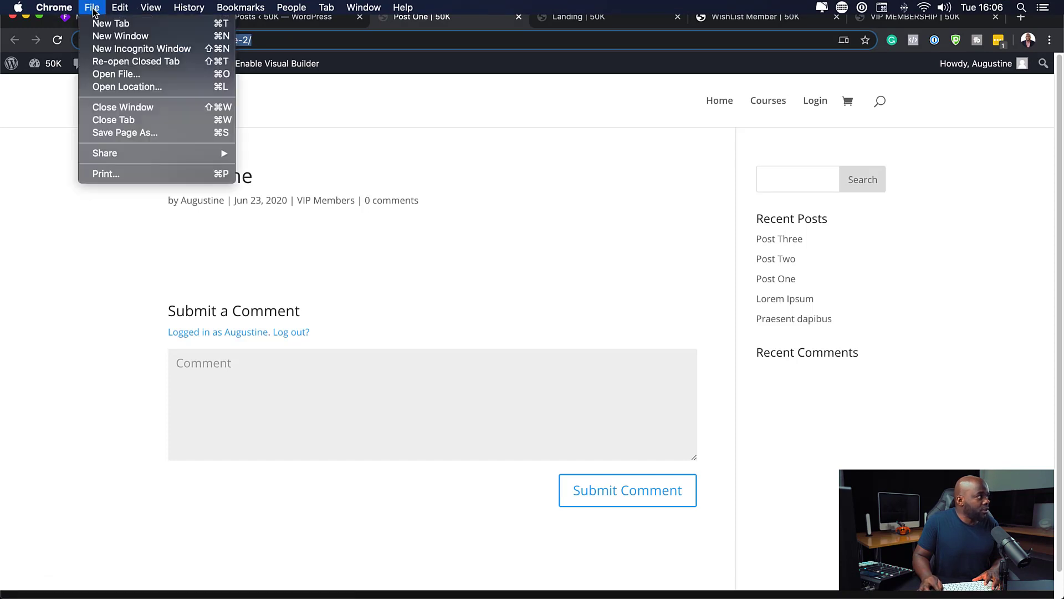
click(131, 51)
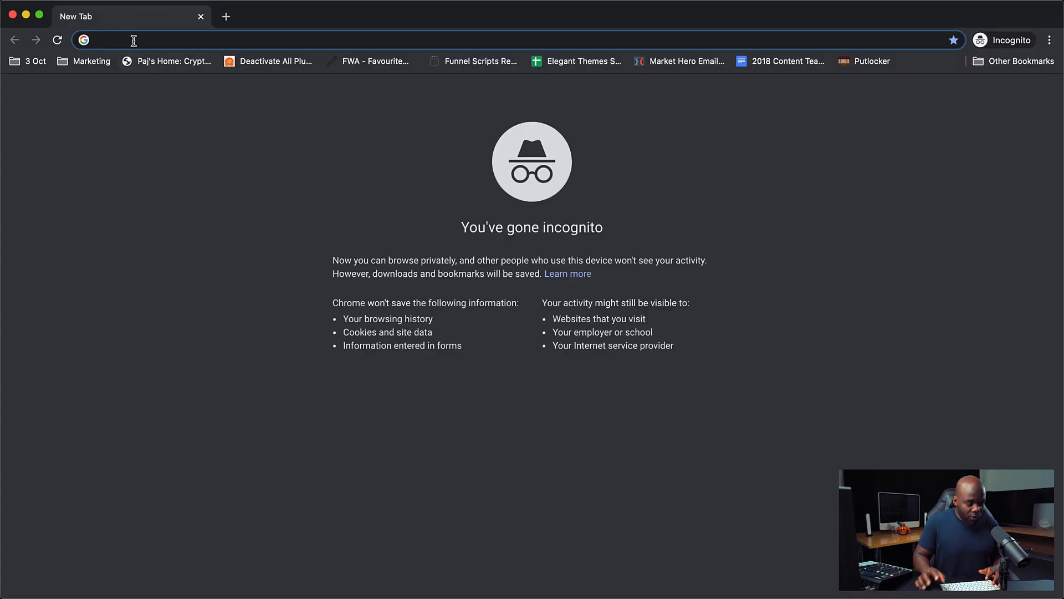
key(super+v)
key(Return)
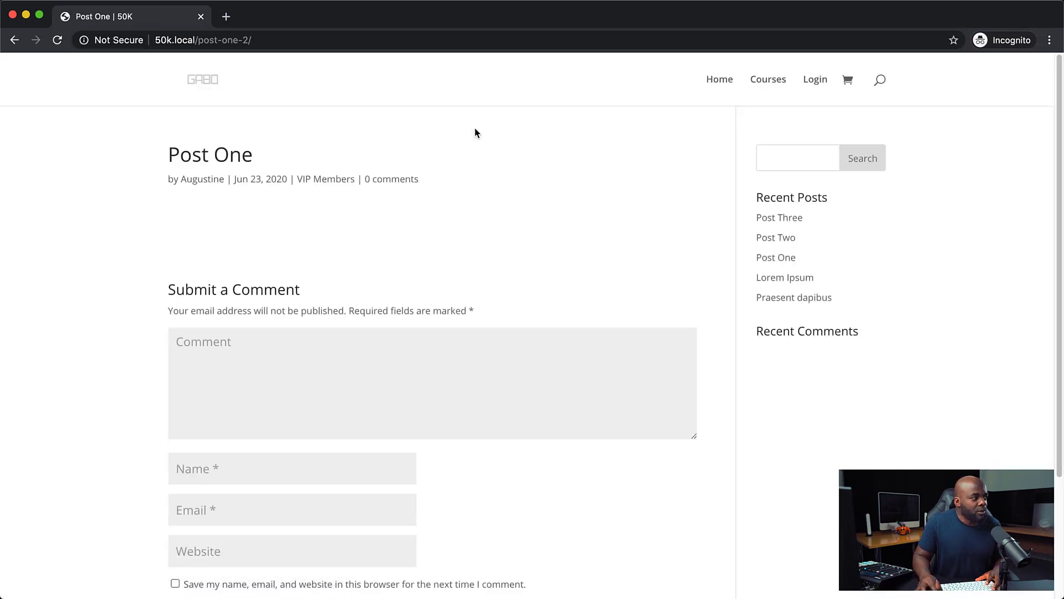
drag(352, 15, 776, 593)
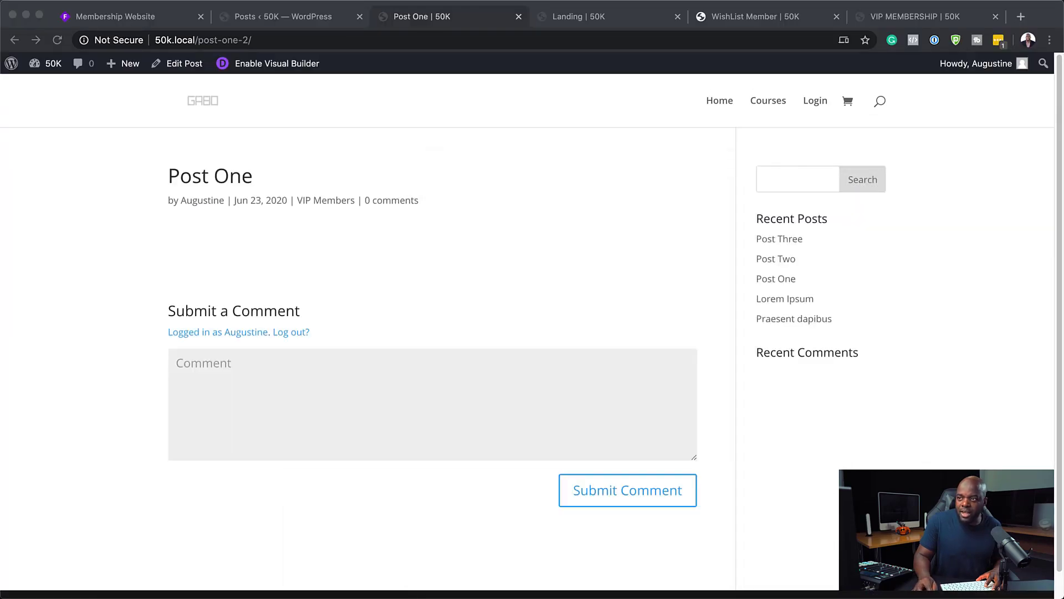
In WishList Member's content protection for categories, set the VIP Members category's protection status to Protected.
click(296, 17)
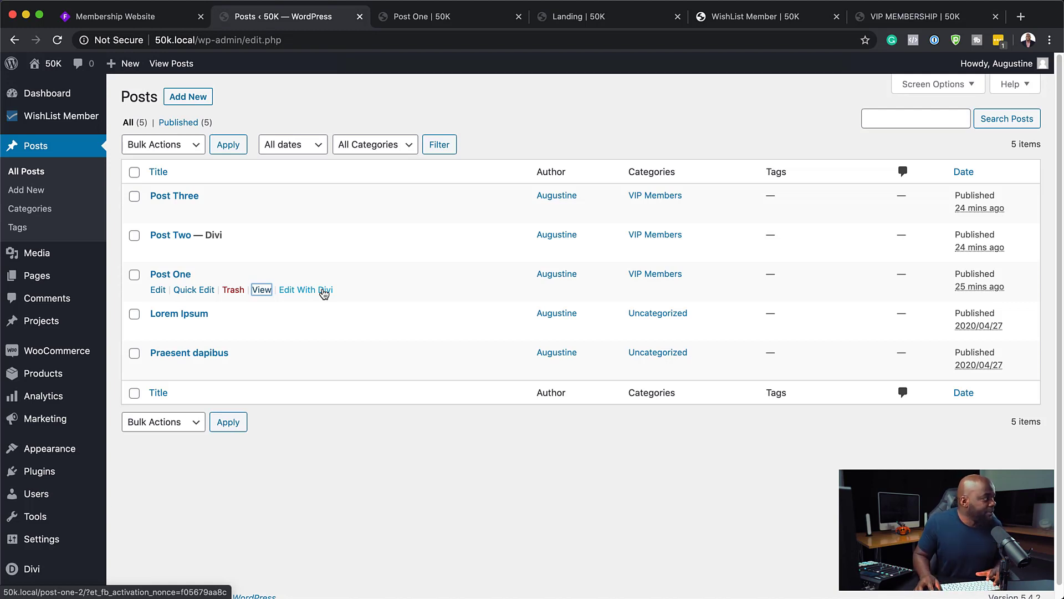
mouse_move(93, 387)
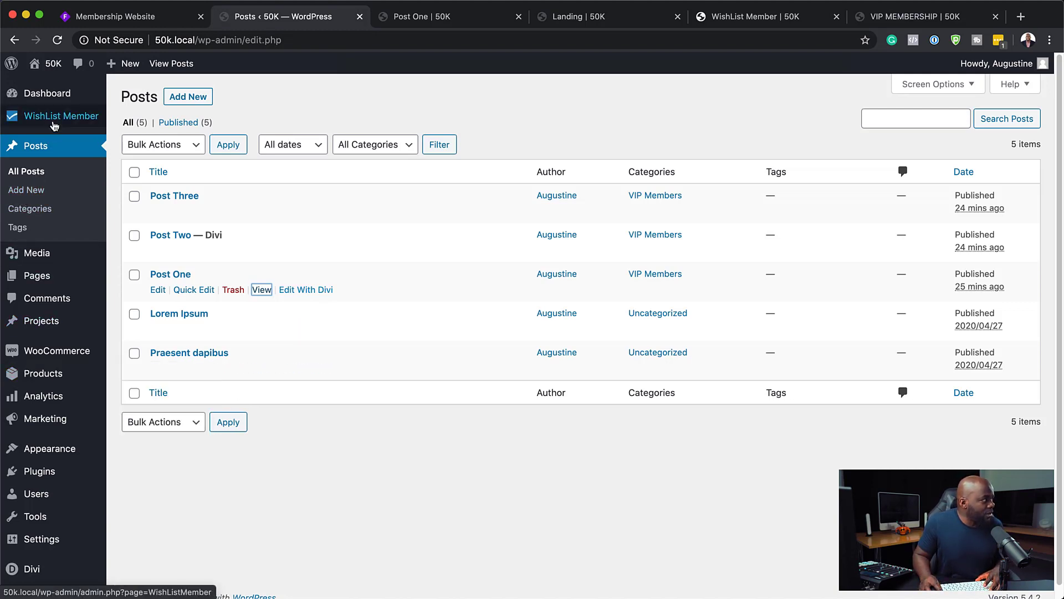
mouse_move(57, 121)
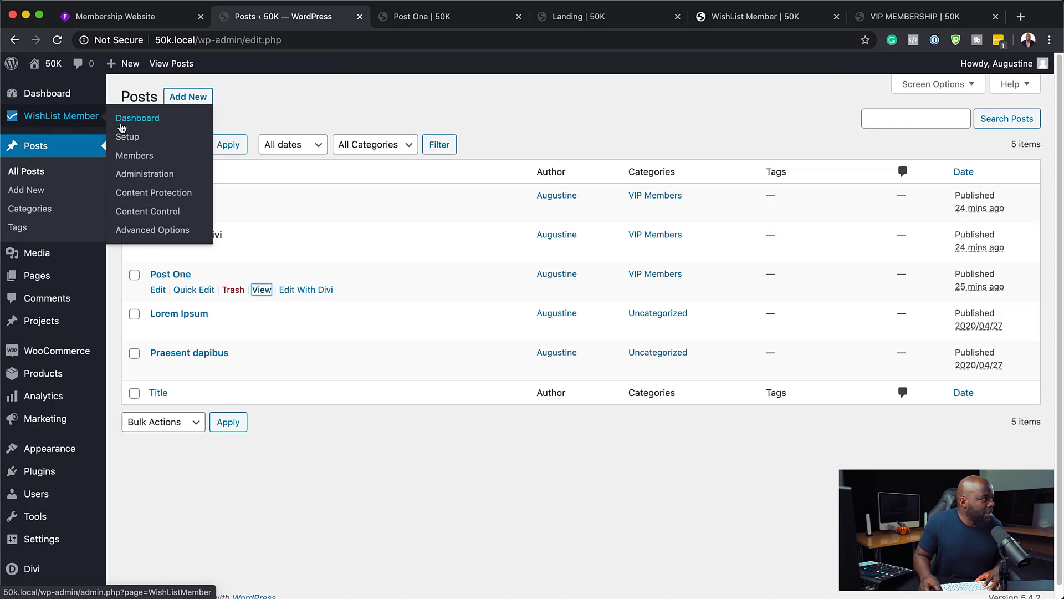
click(154, 193)
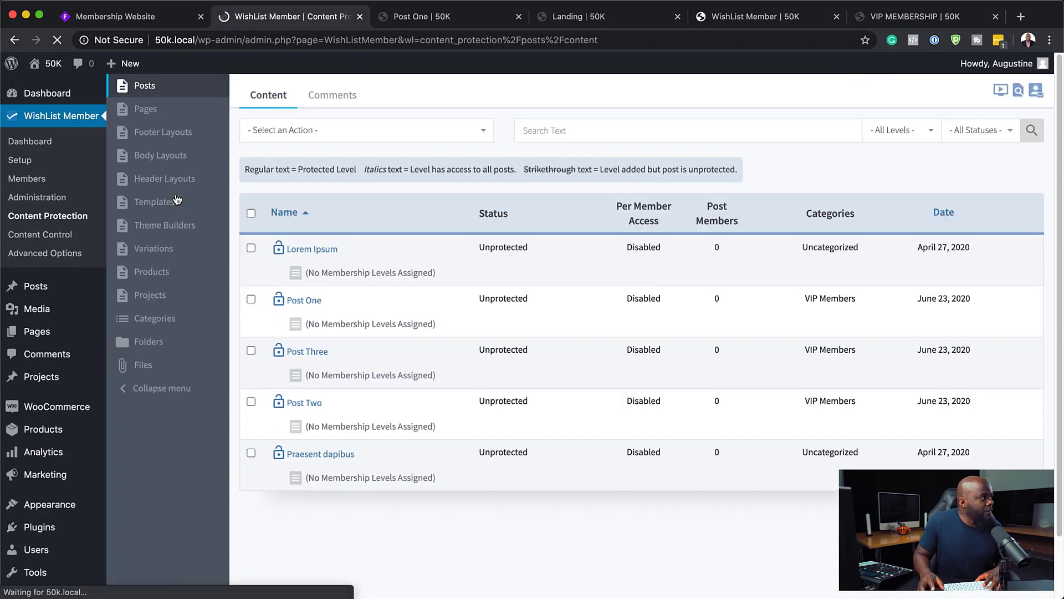
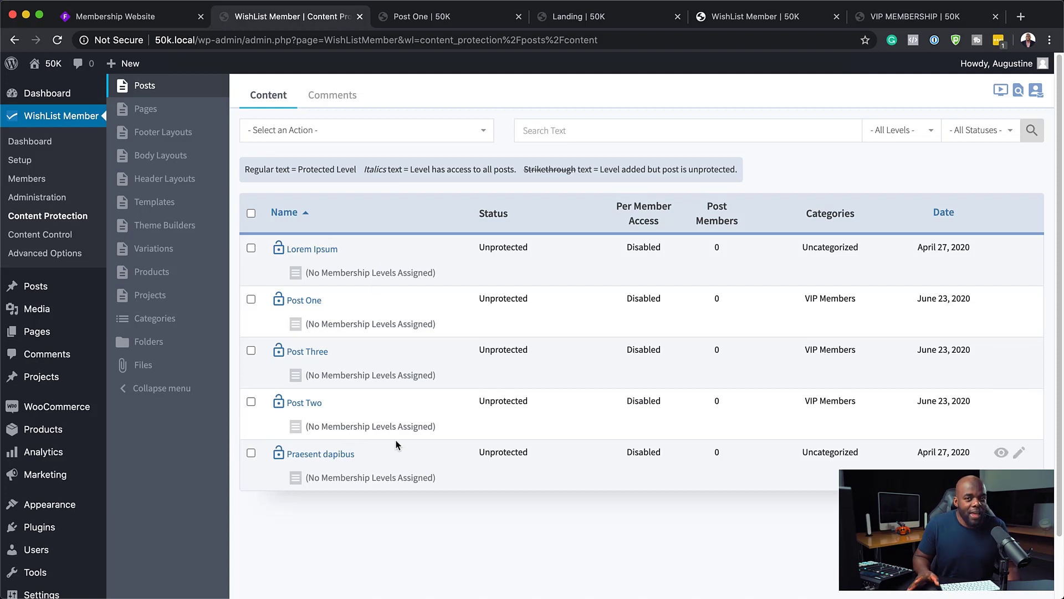
click(156, 322)
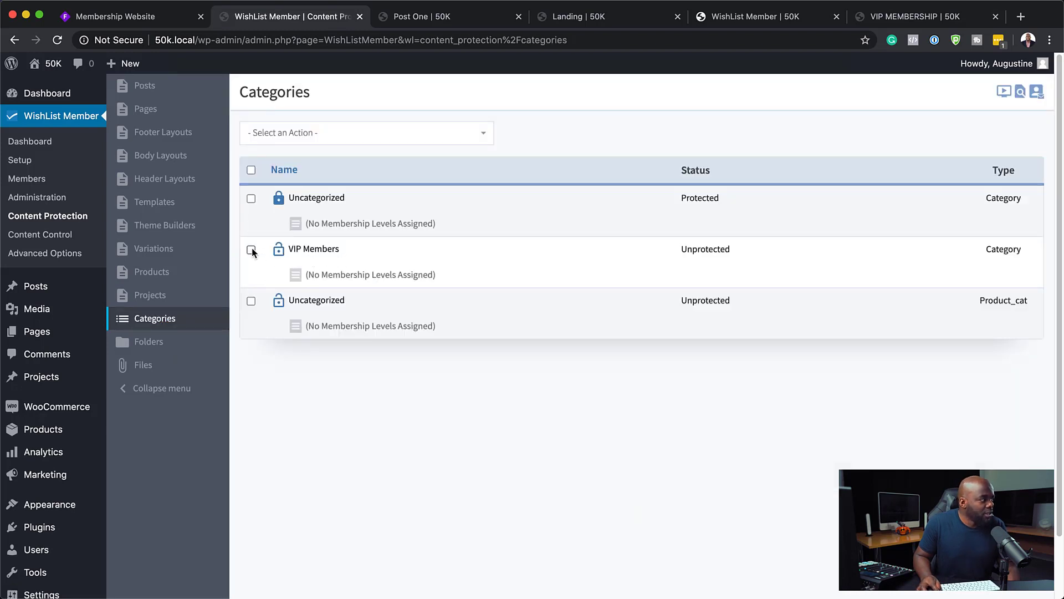
click(372, 136)
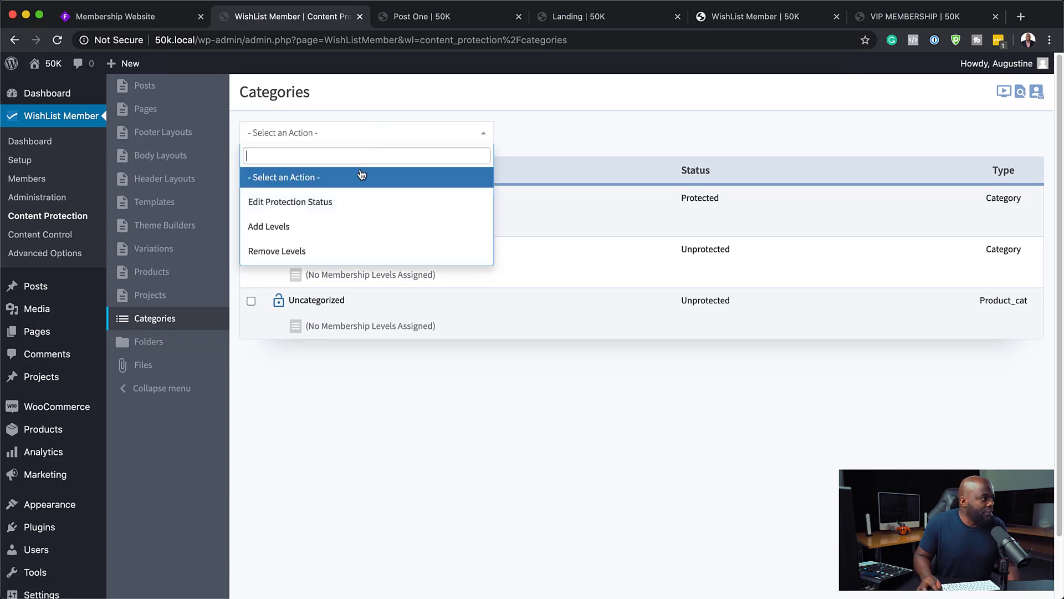
click(384, 206)
click(499, 177)
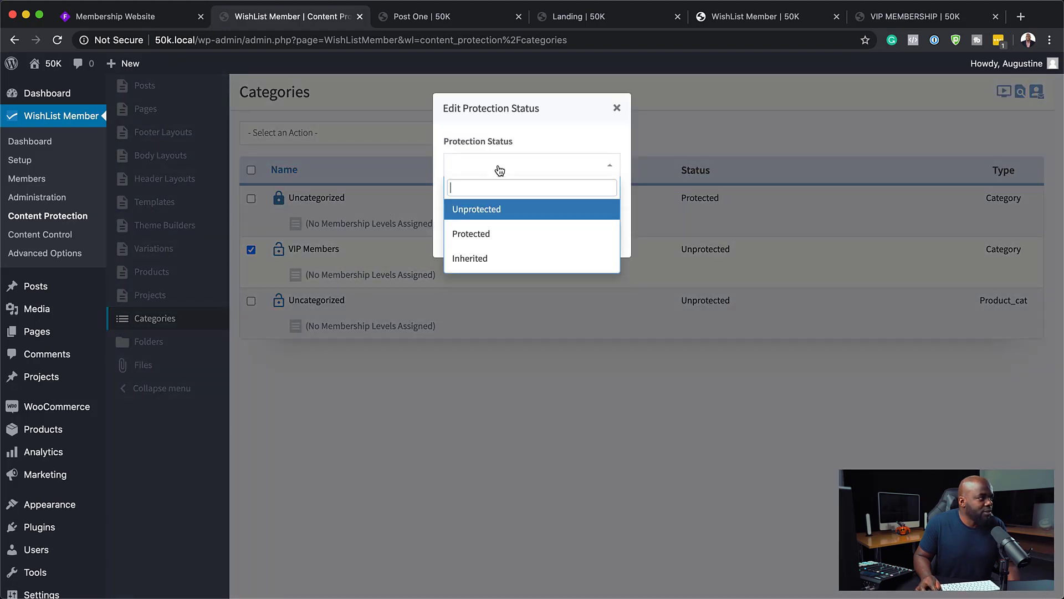
click(498, 234)
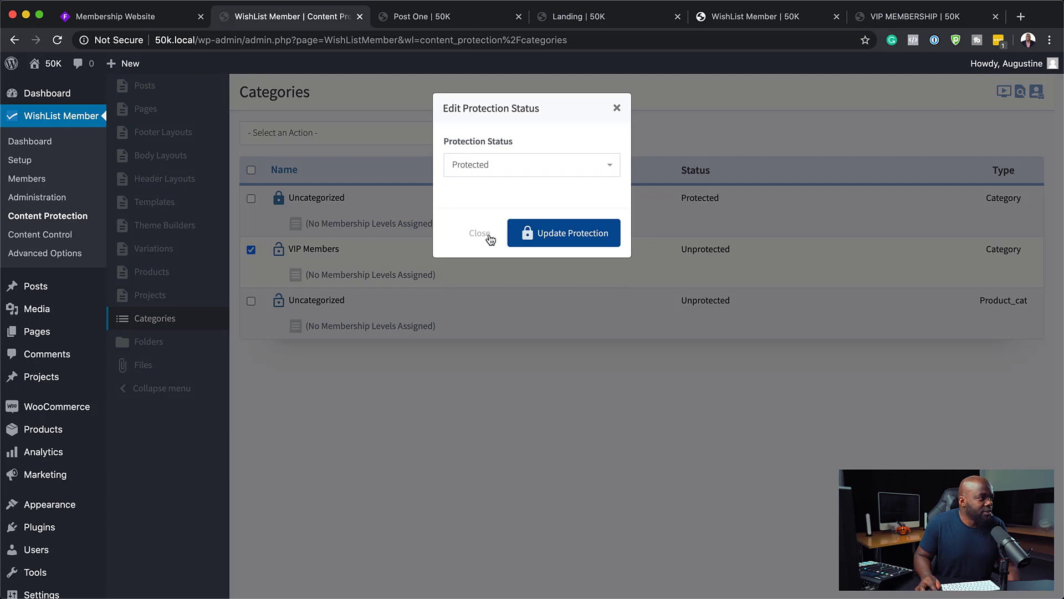
click(595, 235)
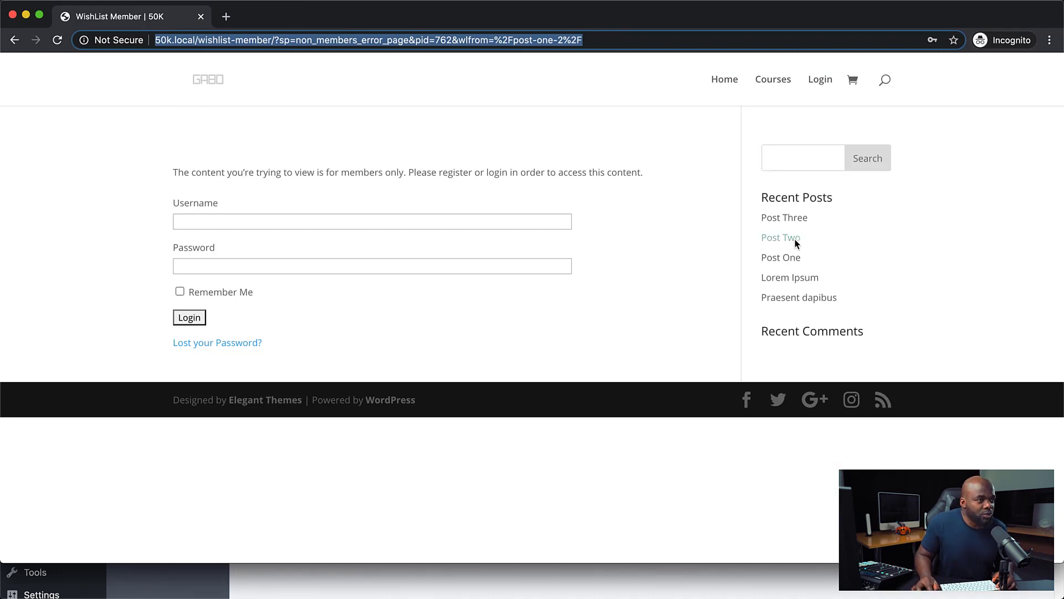
As an incognito visitor, try the Recent Posts links for Post One, Post Three and Lorem Ipsum, and return to the main browser window.
click(793, 256)
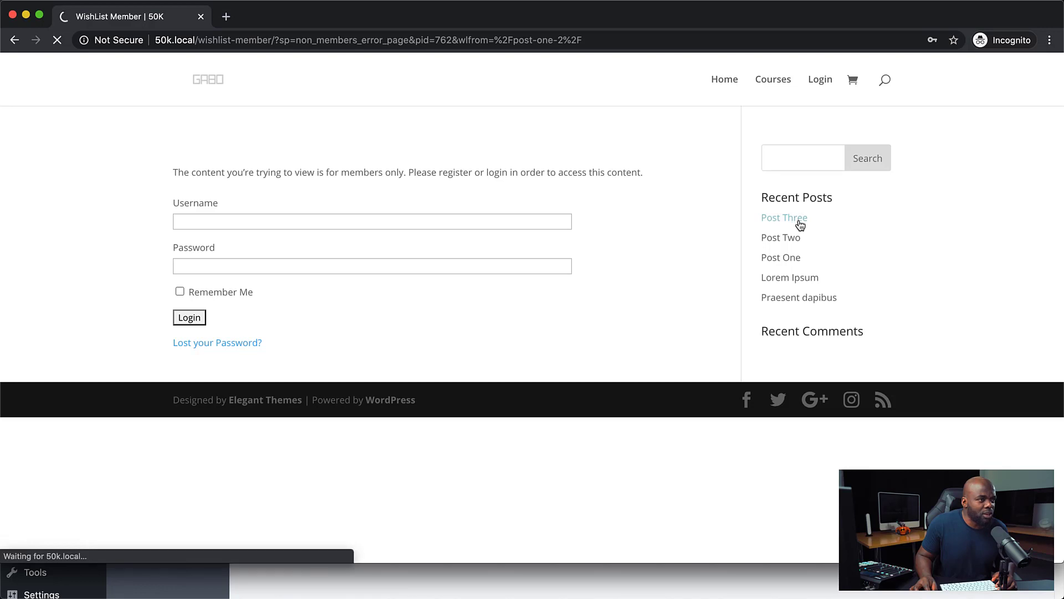
click(810, 283)
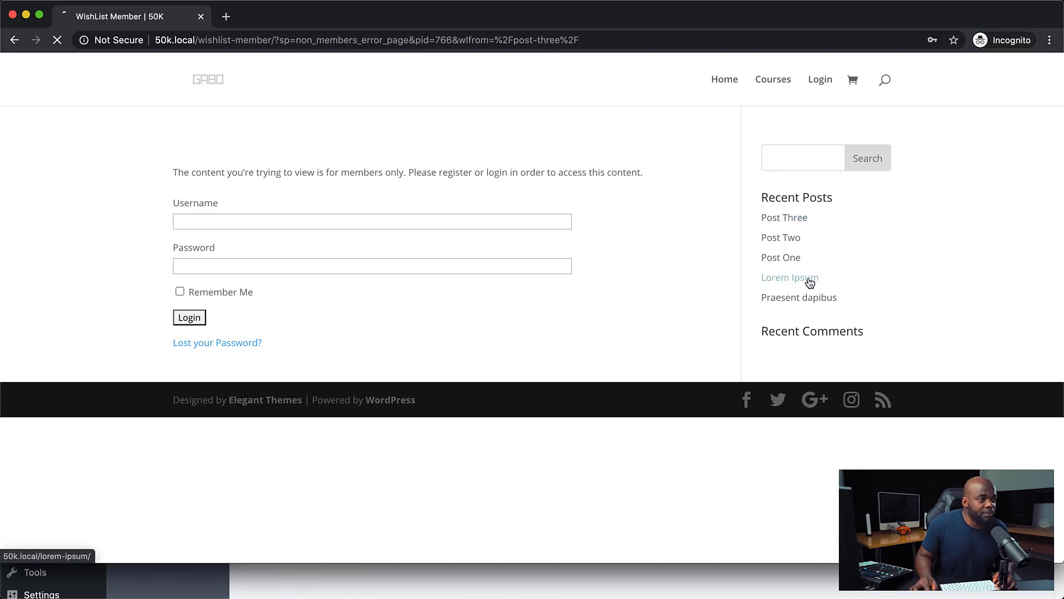
scroll(583, 327, down, 15)
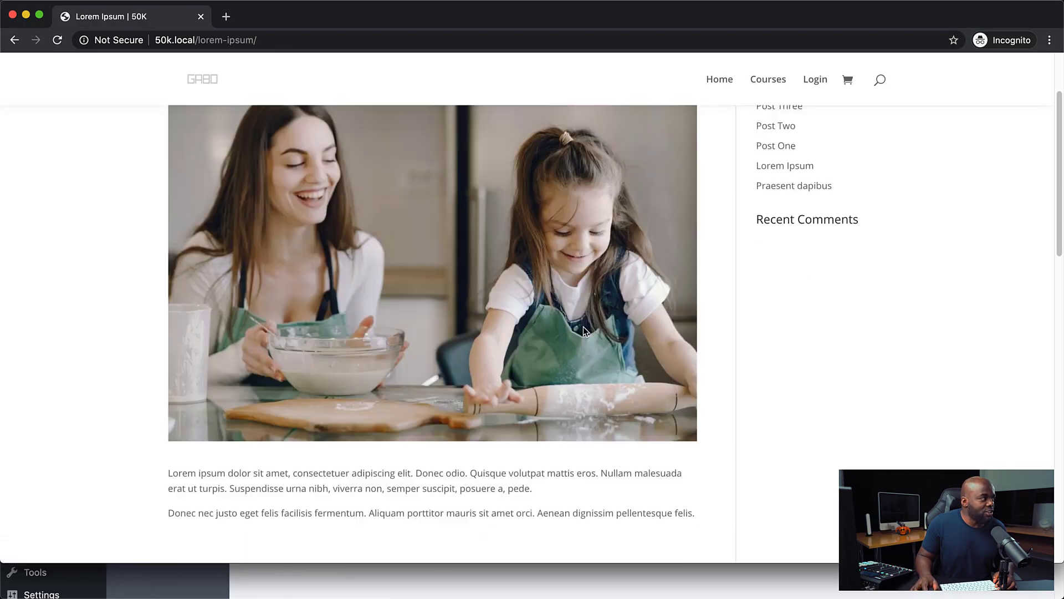
scroll(583, 328, up, 12)
scroll(583, 327, up, 3)
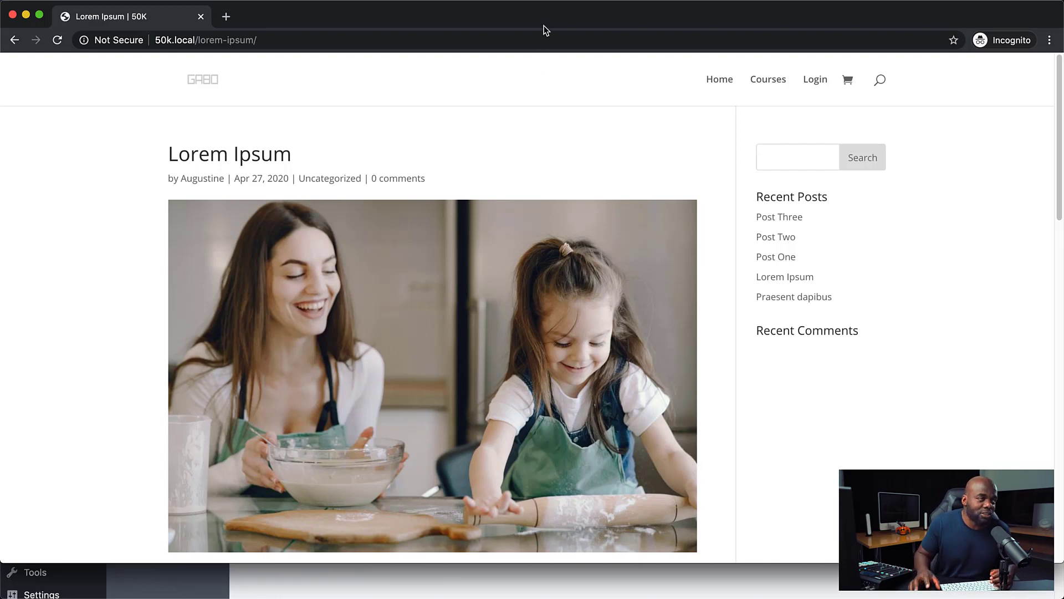
drag(549, 29, 1063, 167)
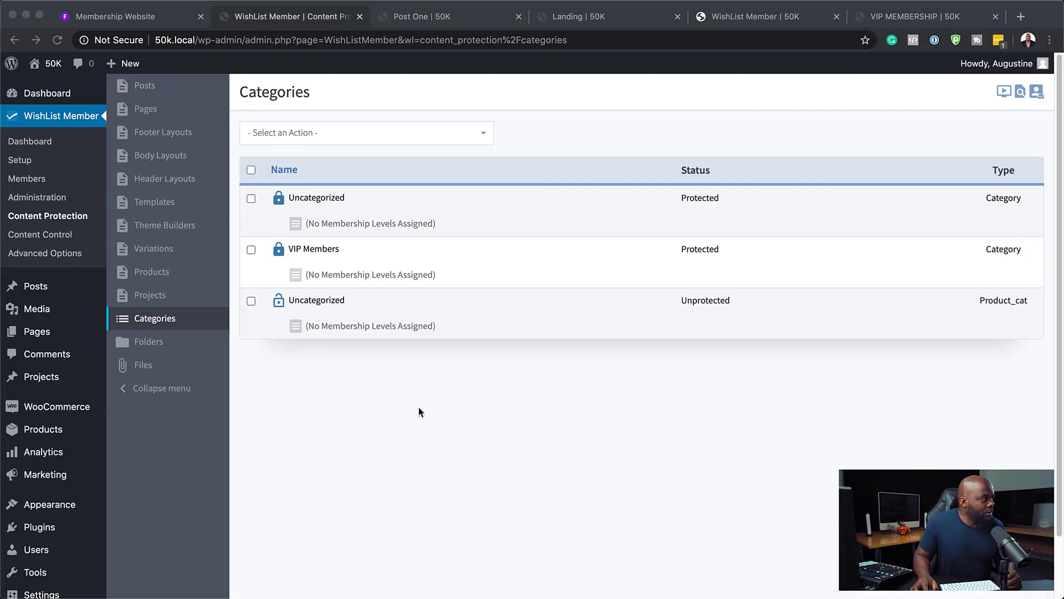
In WishList Member's advanced options for error pages, switch the Non-Members error page to the URL option.
click(74, 254)
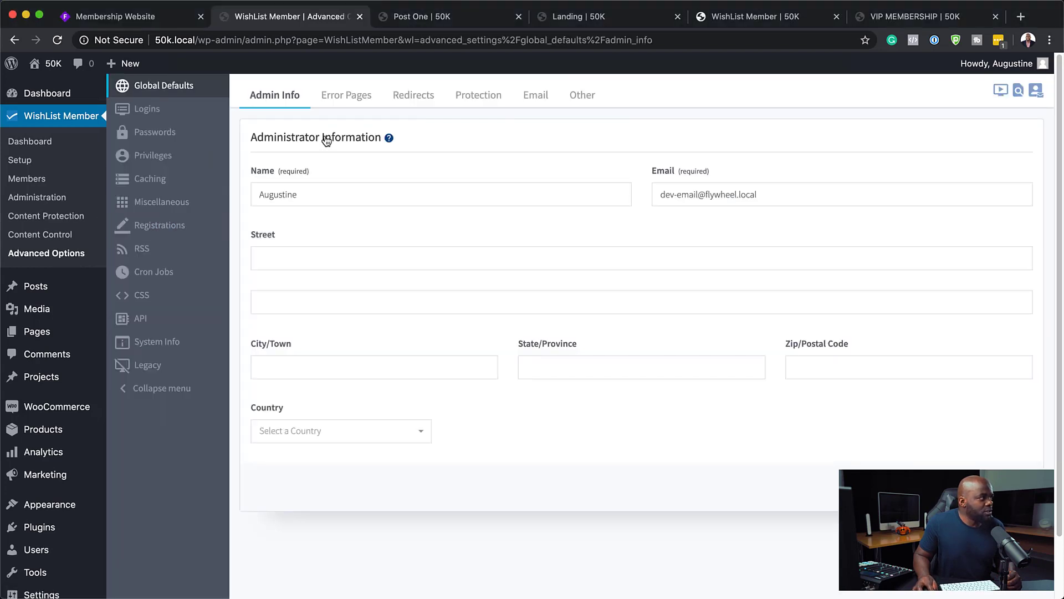
click(353, 102)
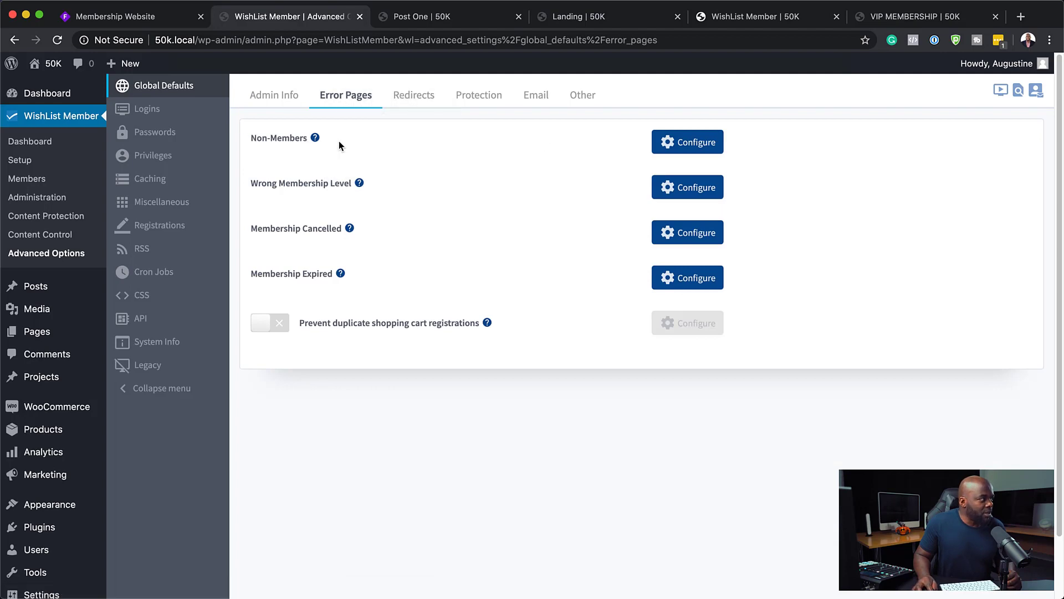
click(700, 143)
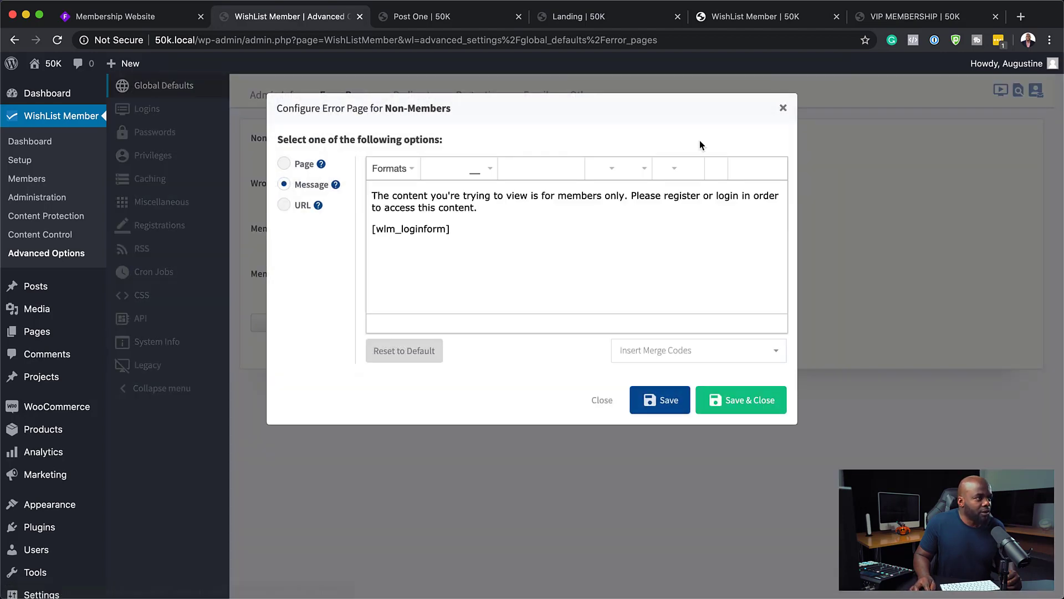
click(284, 206)
click(428, 177)
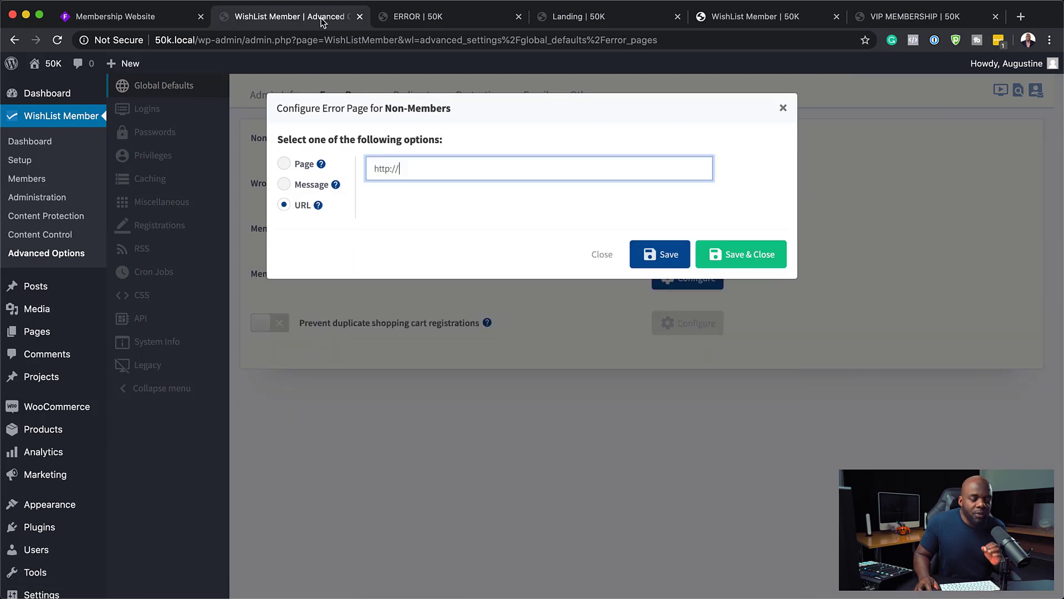
Copy the ERROR page's address and follow its Become a member! link to test it.
click(435, 22)
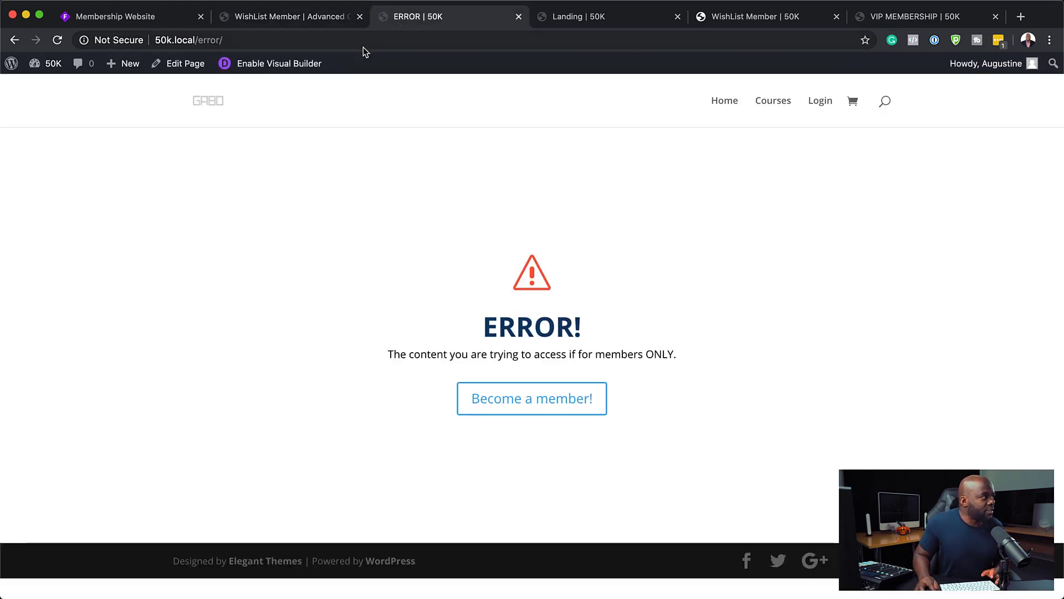
click(363, 47)
key(ctrl+c)
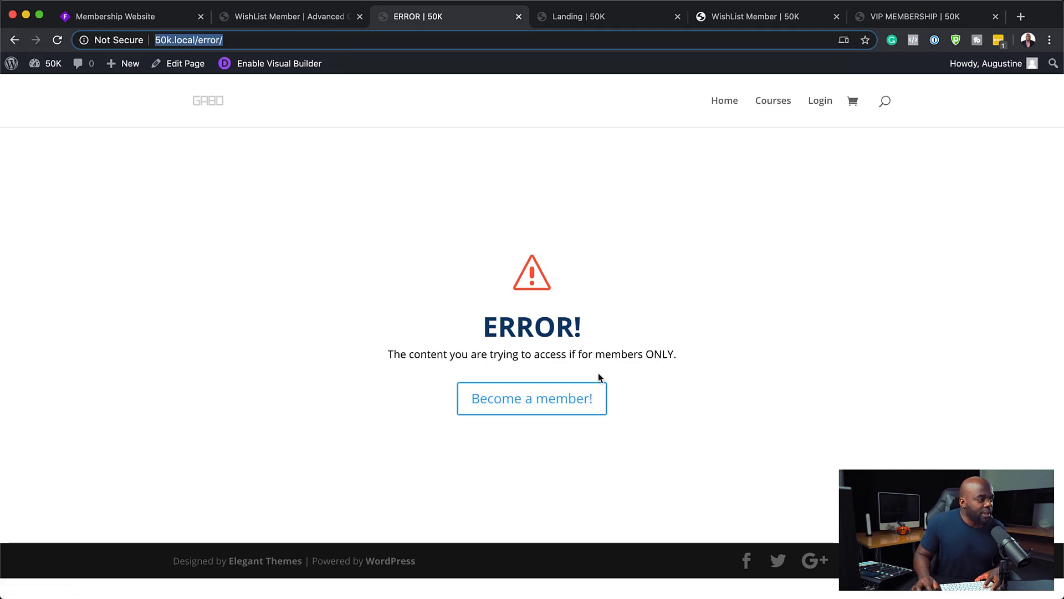
click(551, 405)
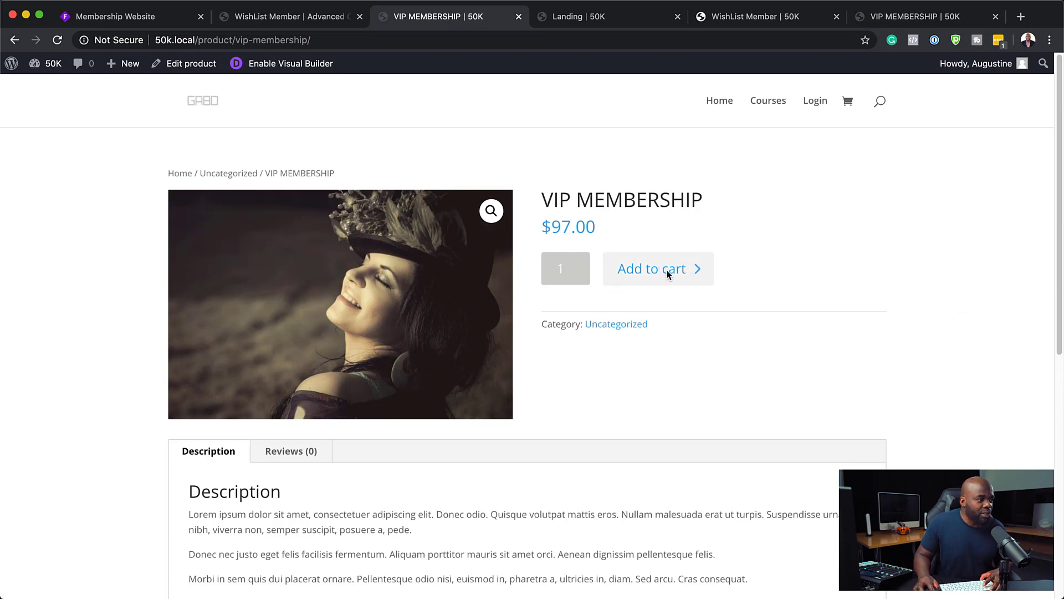
click(333, 18)
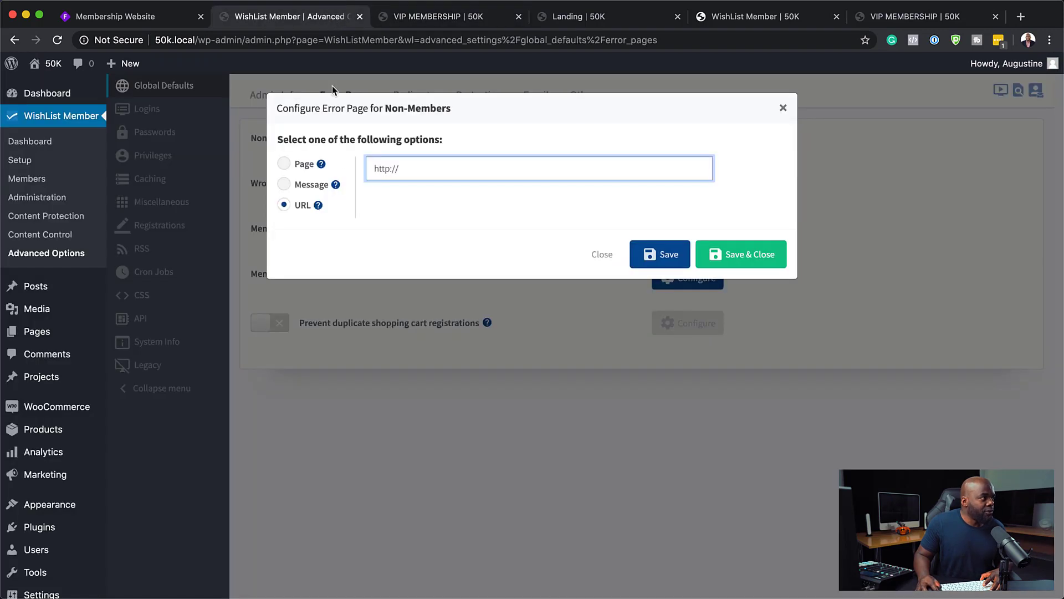
click(425, 168)
triple_click(424, 167)
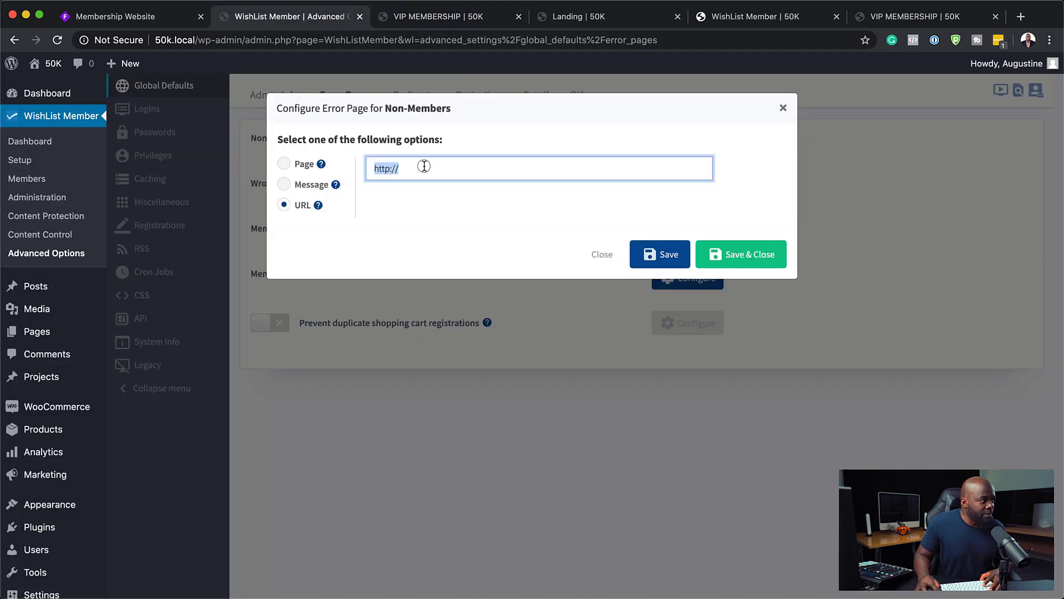
key(ctrl+v)
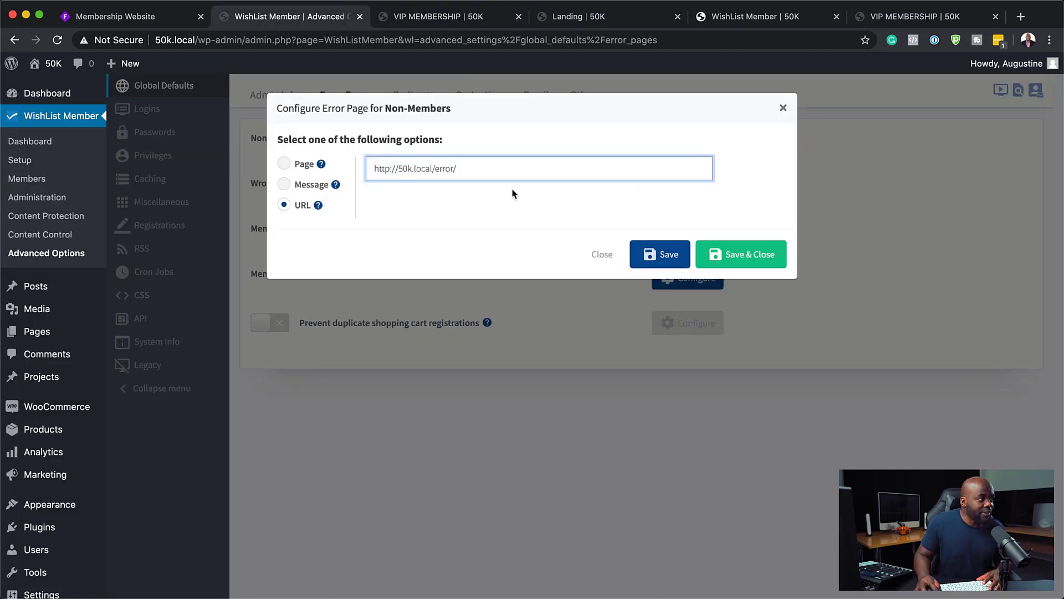
click(752, 256)
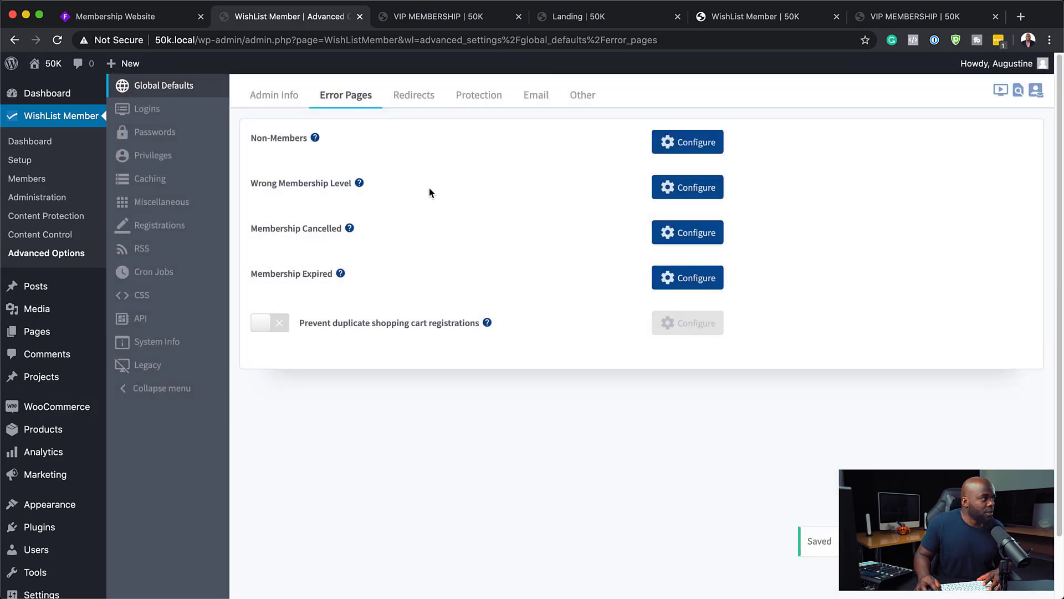
Open WishList Member's global redirect settings, and view Post One from the WordPress posts list to copy its address.
click(424, 99)
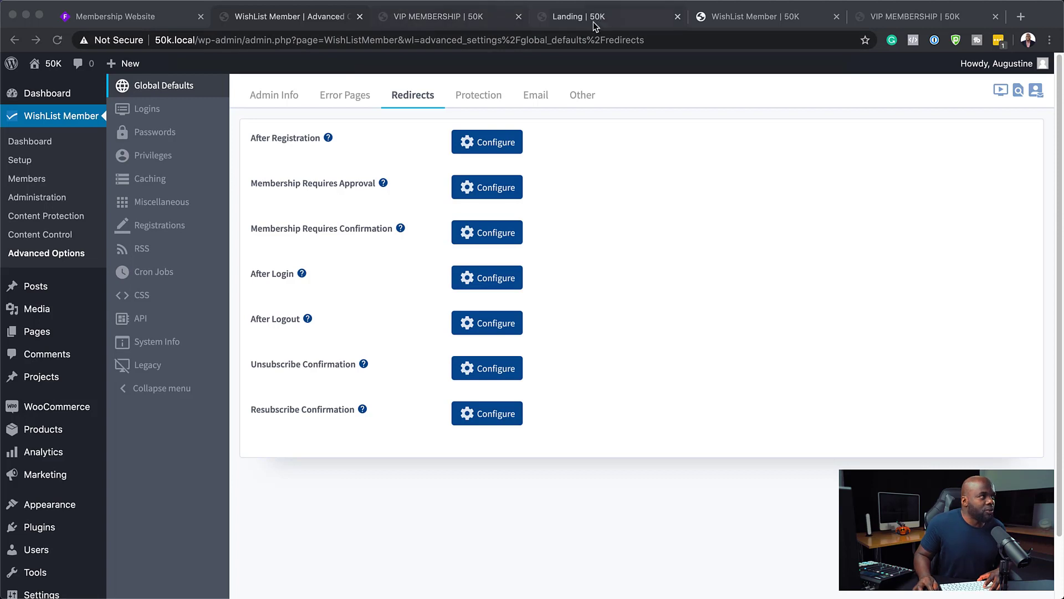
click(467, 22)
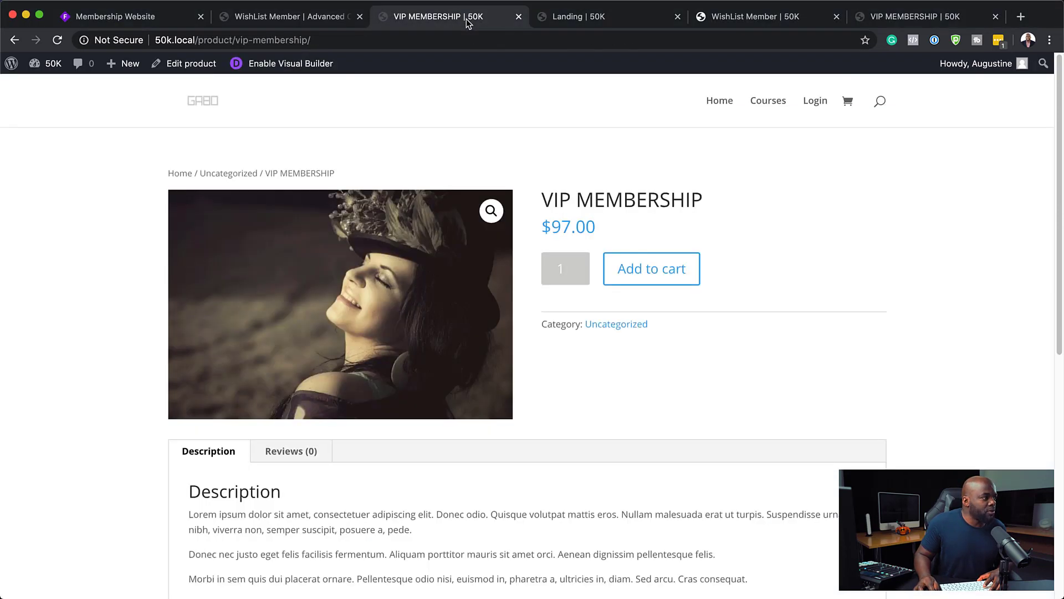
mouse_move(48, 63)
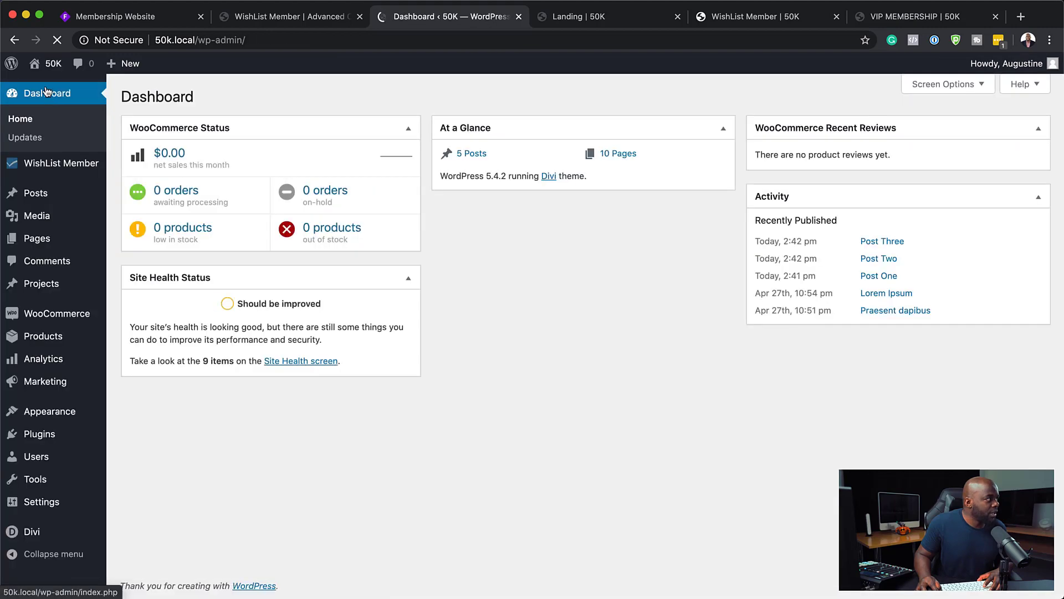
mouse_move(51, 201)
click(137, 198)
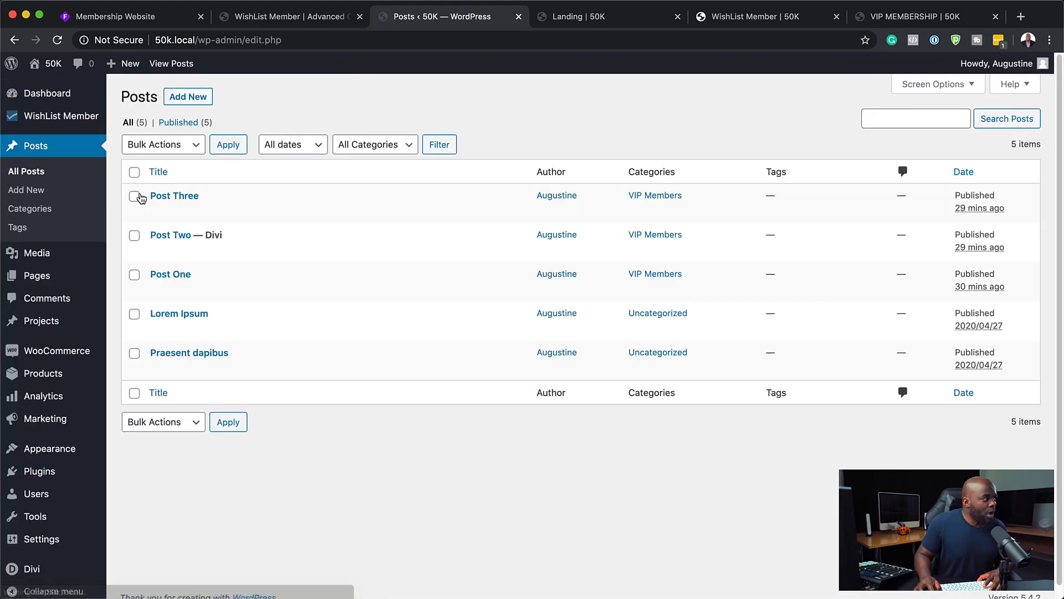
mouse_move(178, 288)
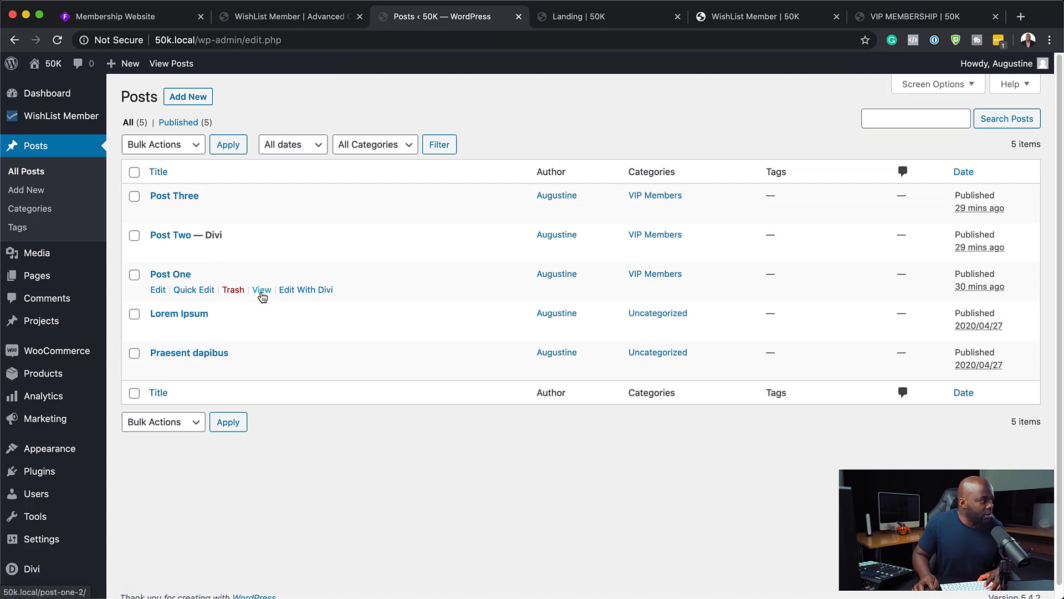
click(262, 291)
click(292, 39)
key(super+c)
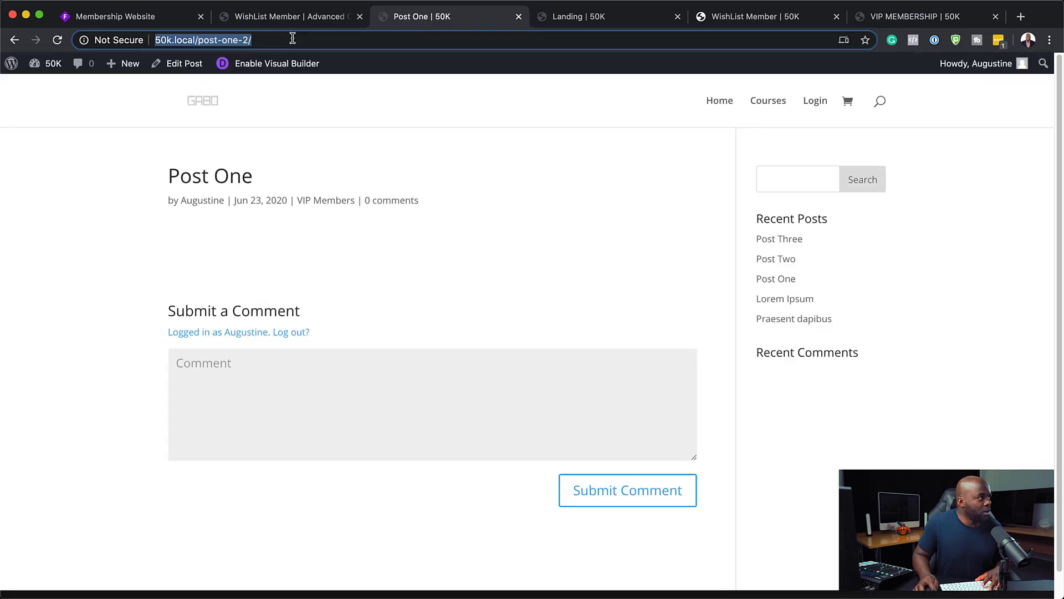
click(327, 20)
click(470, 142)
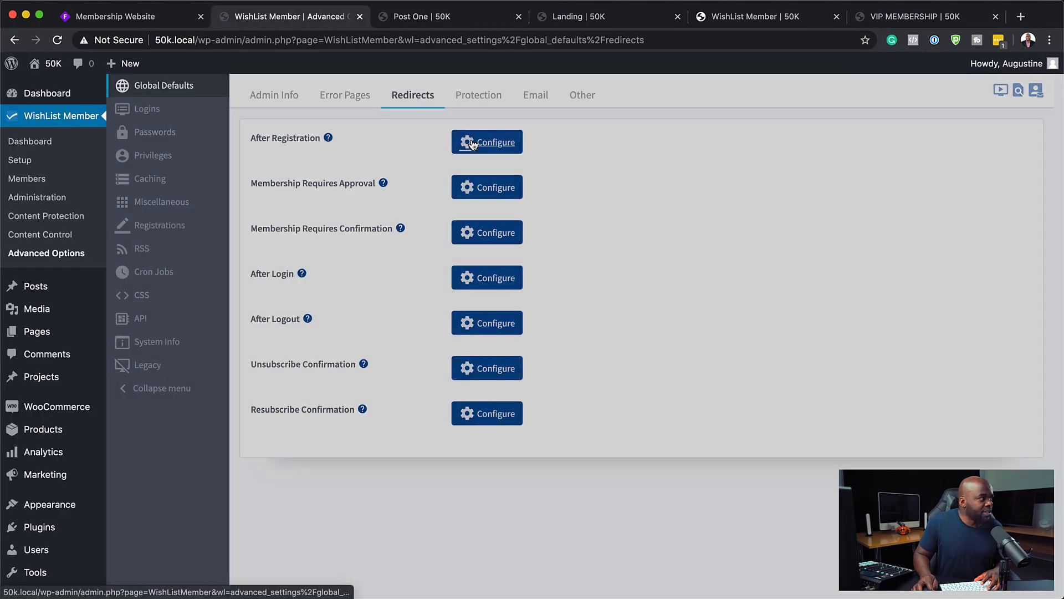
click(286, 206)
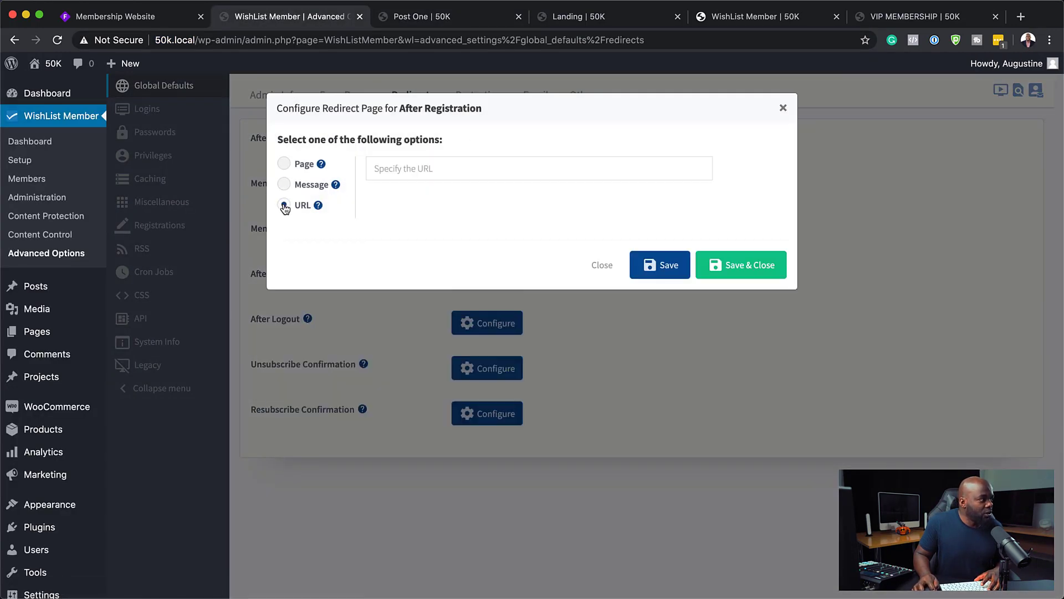
click(423, 169)
key(super+v)
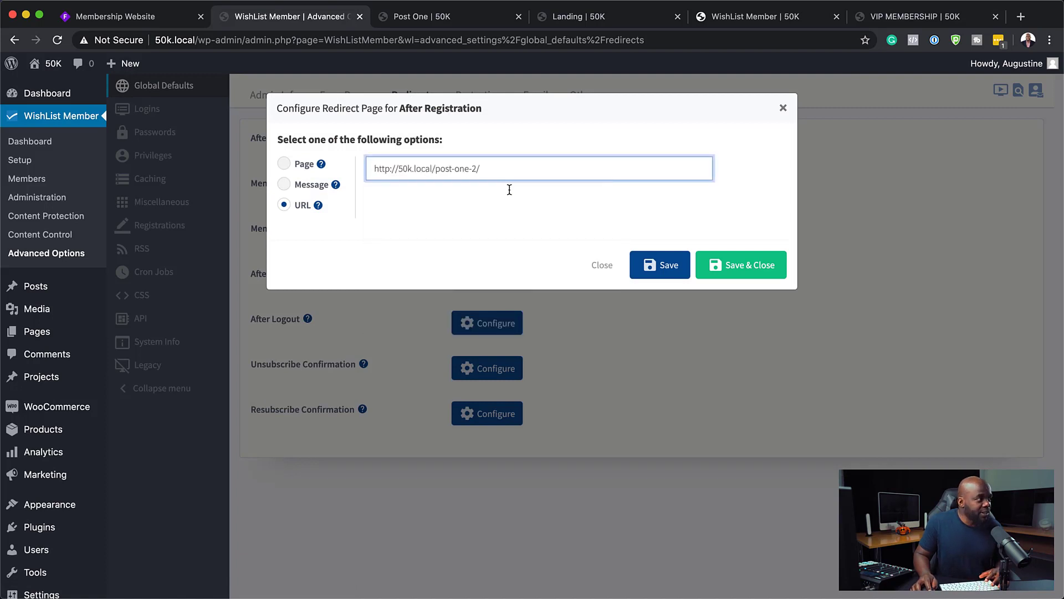
click(722, 266)
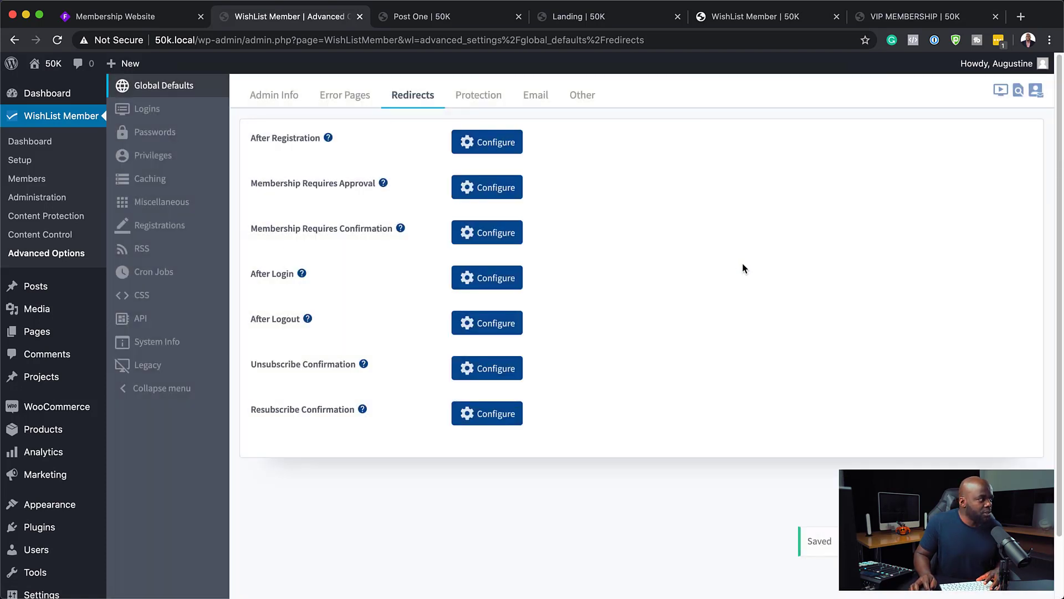
Enable WordPress login page styling in WishList Member's login options and save Template 01 as the active template.
click(480, 98)
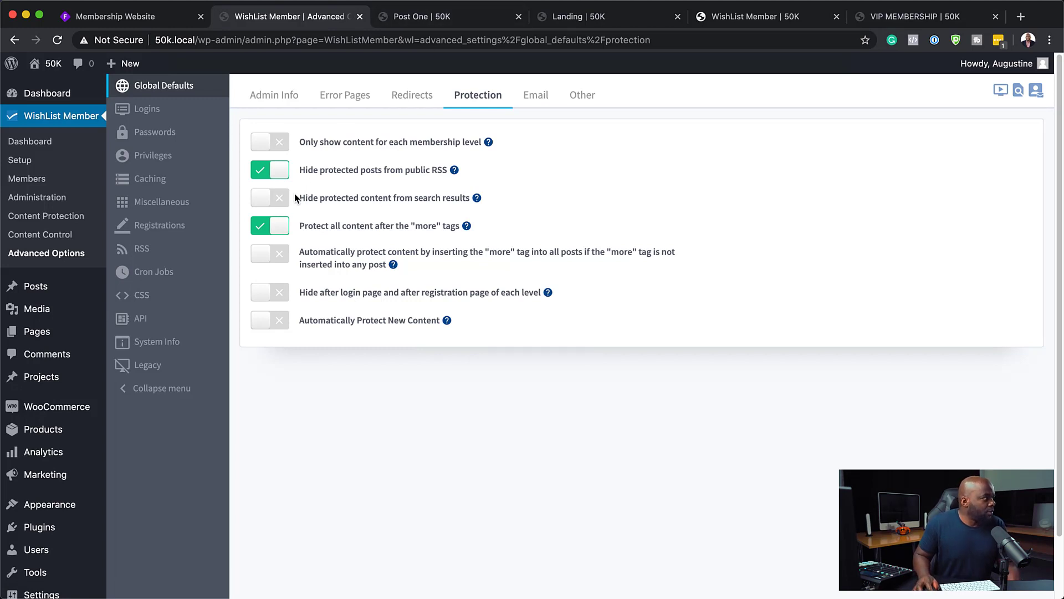
click(176, 110)
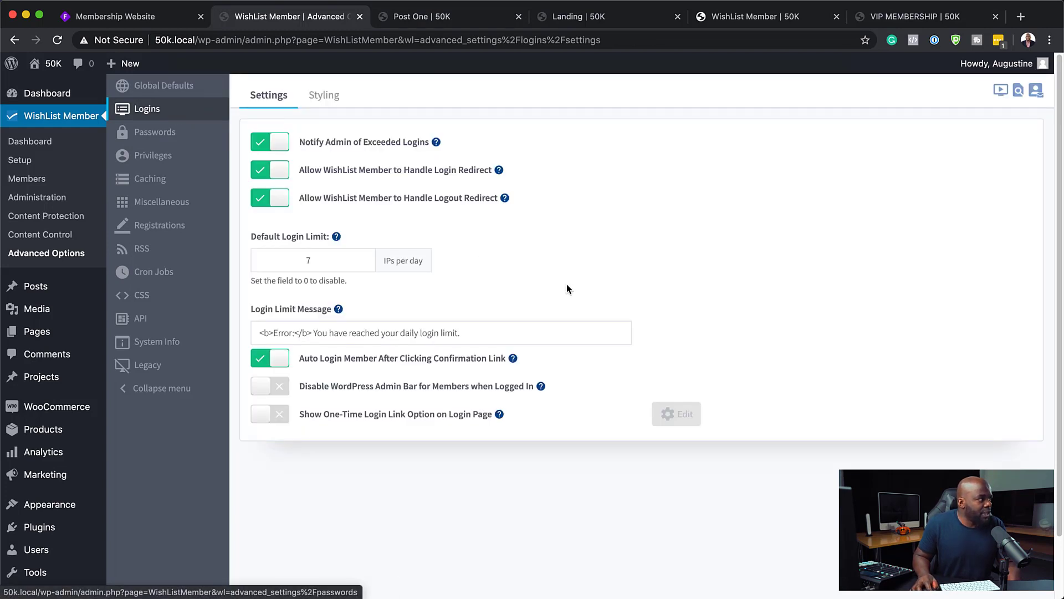
click(329, 97)
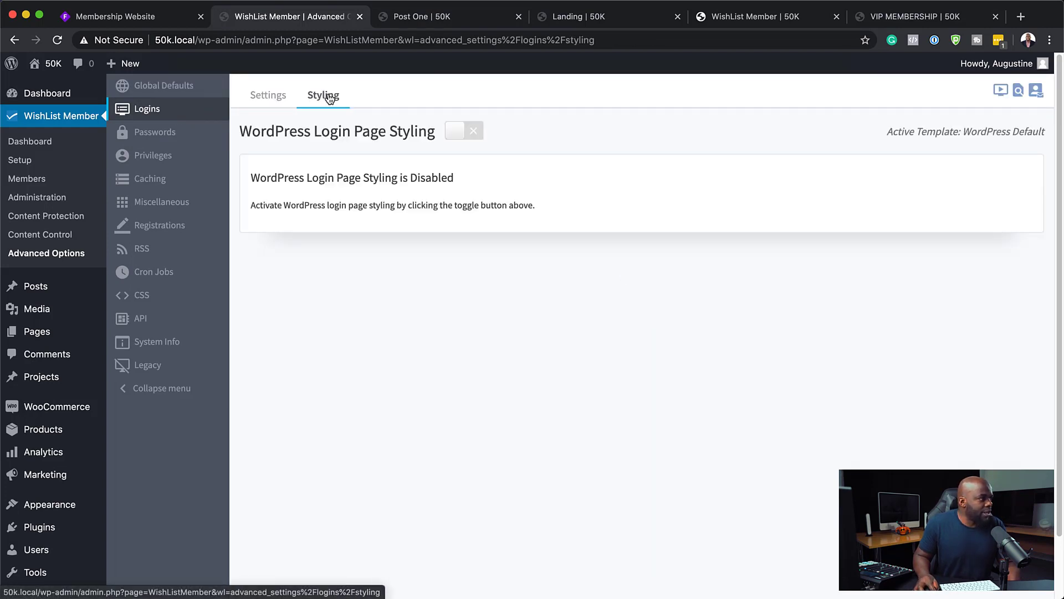
click(471, 132)
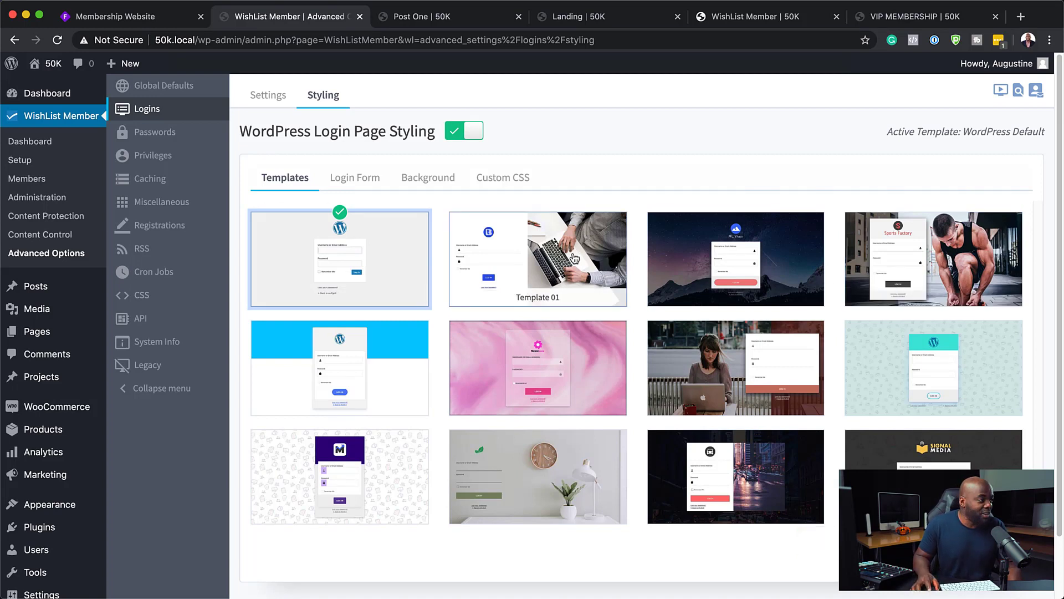
click(574, 258)
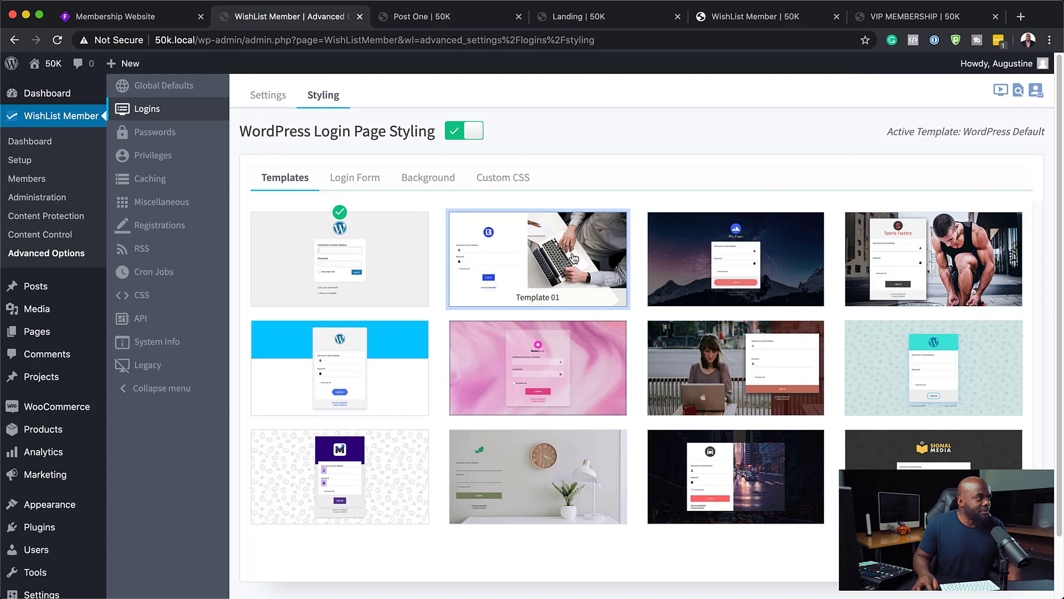
click(995, 556)
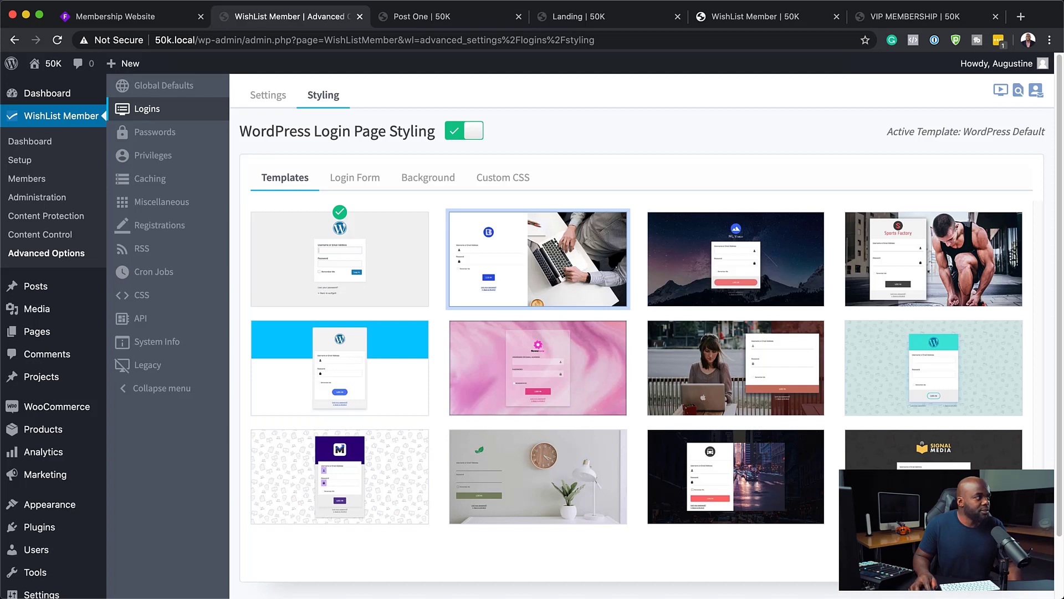
Set the GABO logo from the media library as the login form's custom logo and save the login form styling.
click(353, 180)
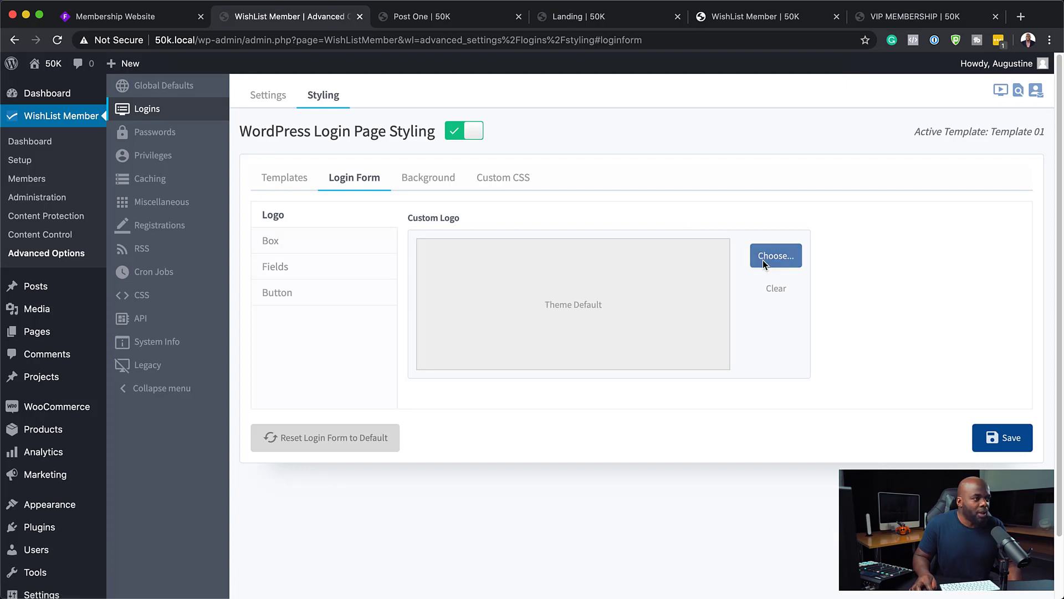
click(781, 263)
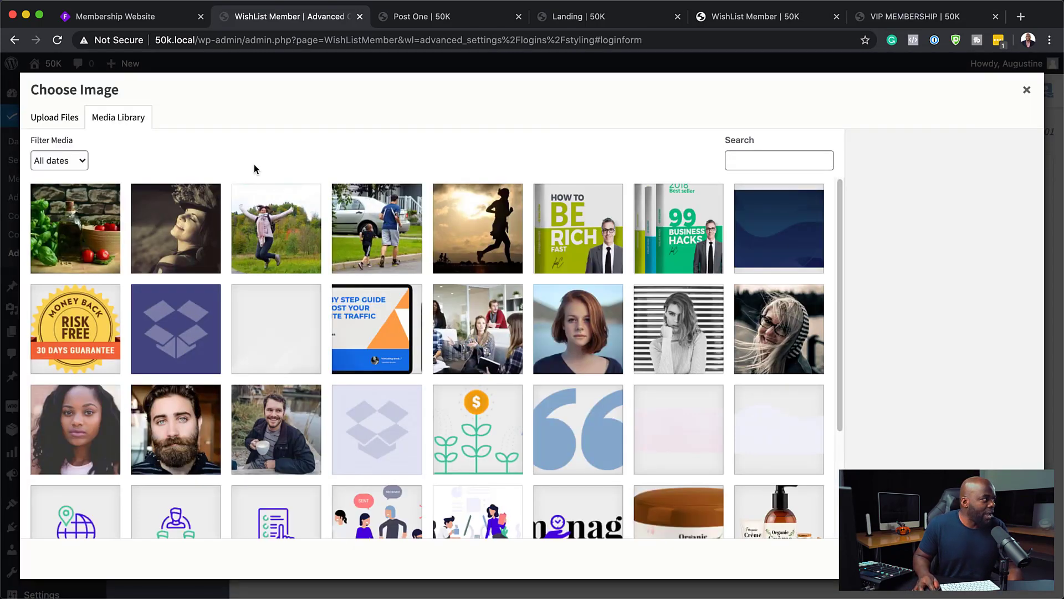
scroll(500, 380, down, 6)
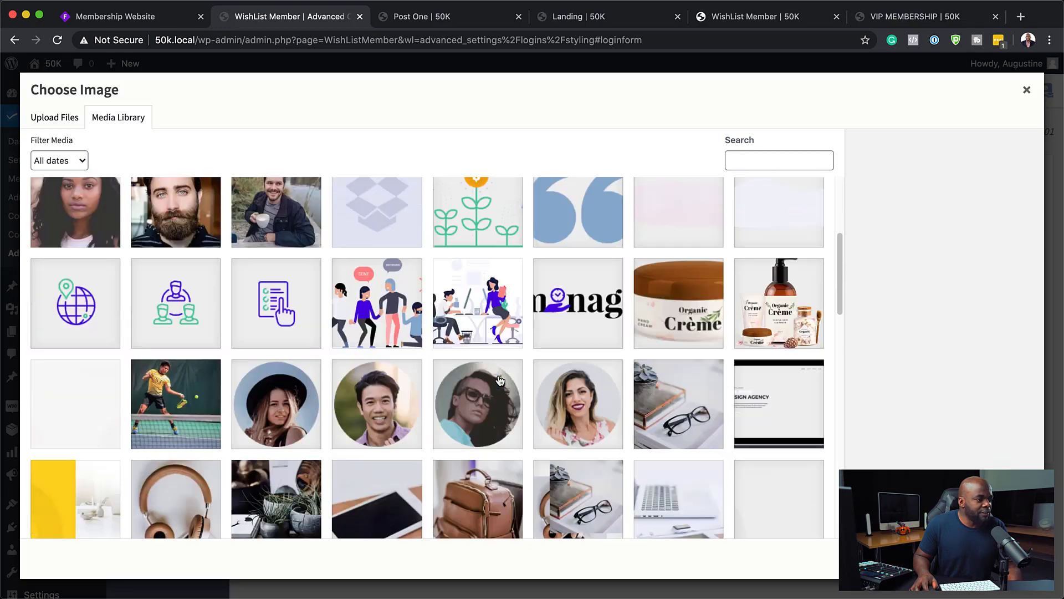
scroll(500, 380, down, 15)
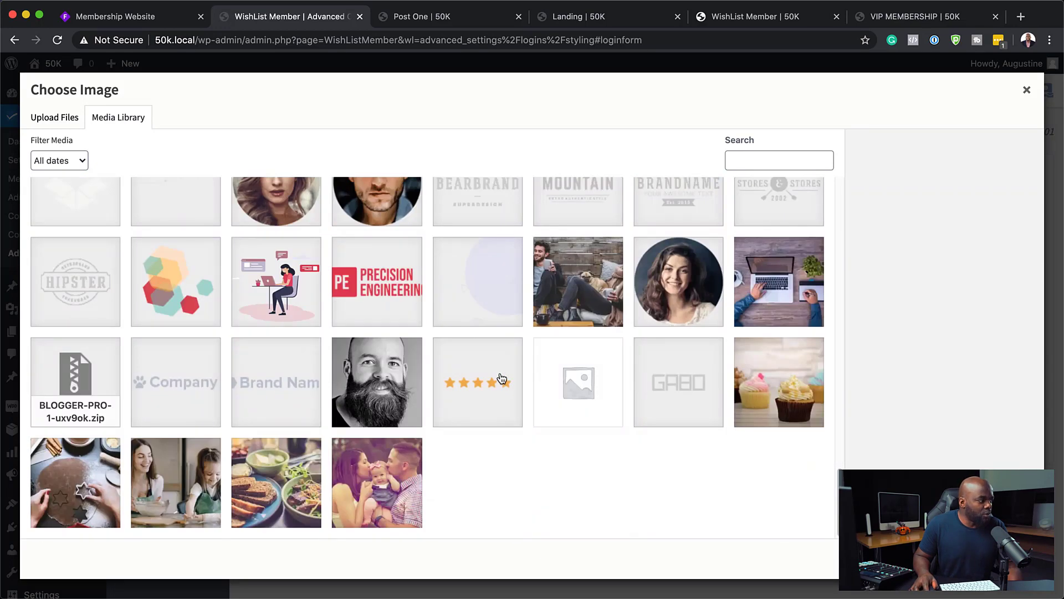
click(684, 378)
click(1002, 558)
click(336, 244)
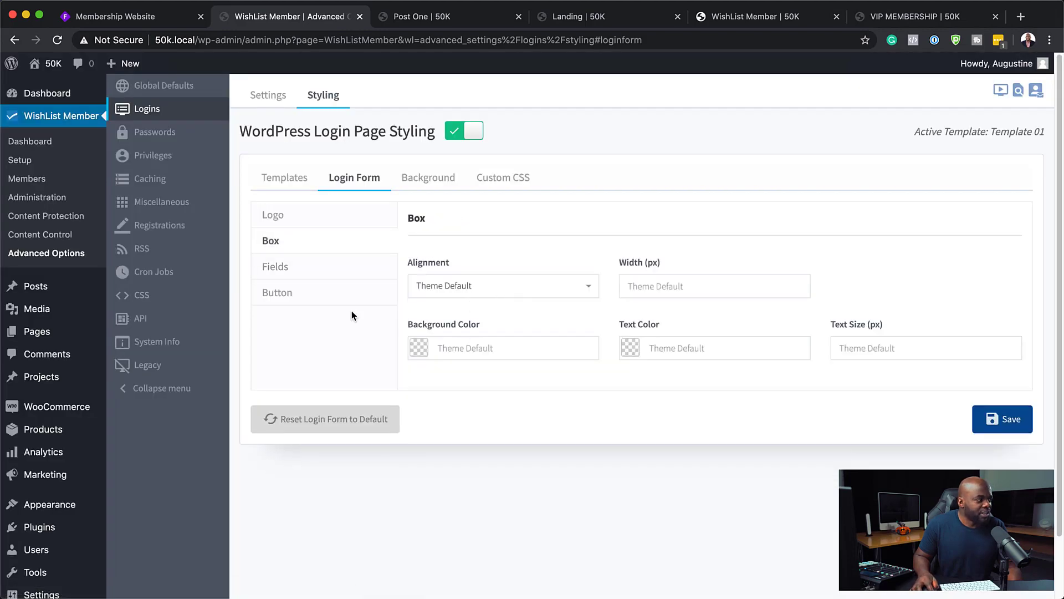
click(1014, 420)
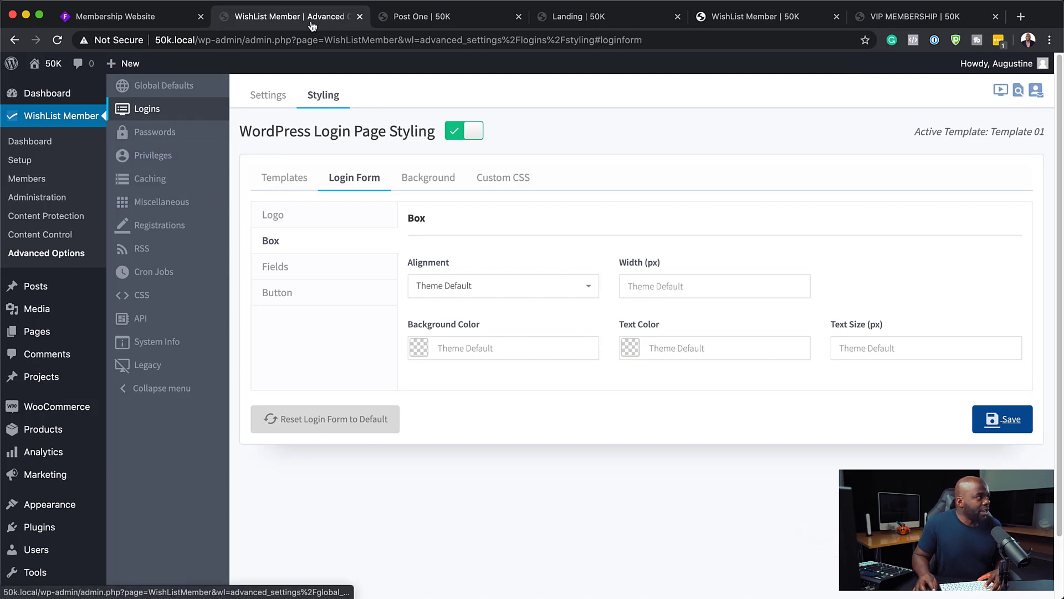
Load the site's home page at 50k.local in place of the Post One page.
click(426, 18)
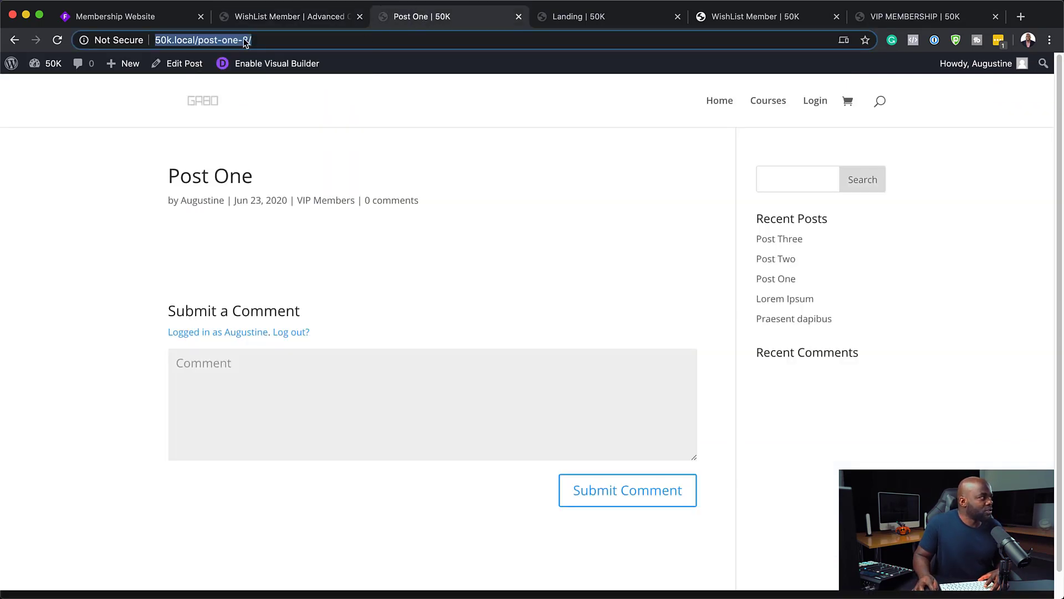
drag(198, 40, 343, 55)
key(BackSpace)
key(Return)
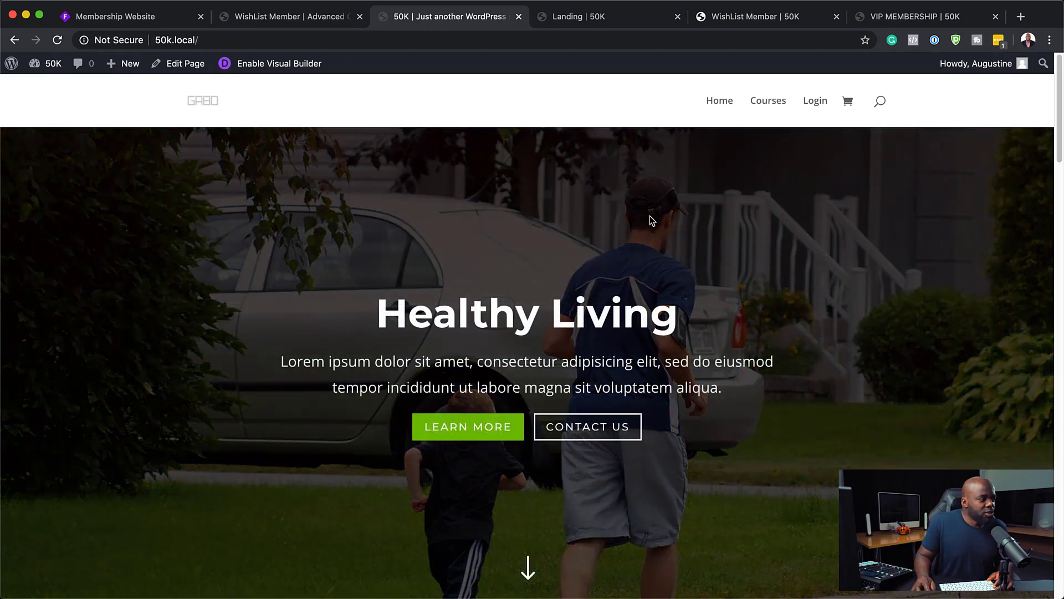
Examine the home page down to its pricing section, and follow its Learn More link to the VIP MEMBERSHIP product page.
scroll(304, 494, down, 4)
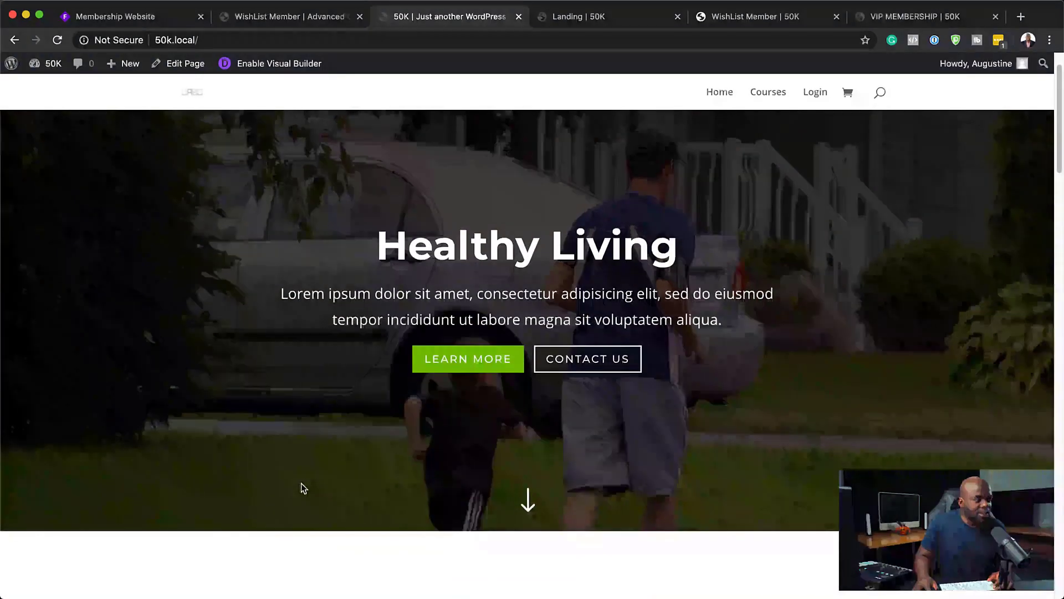
scroll(301, 486, down, 5)
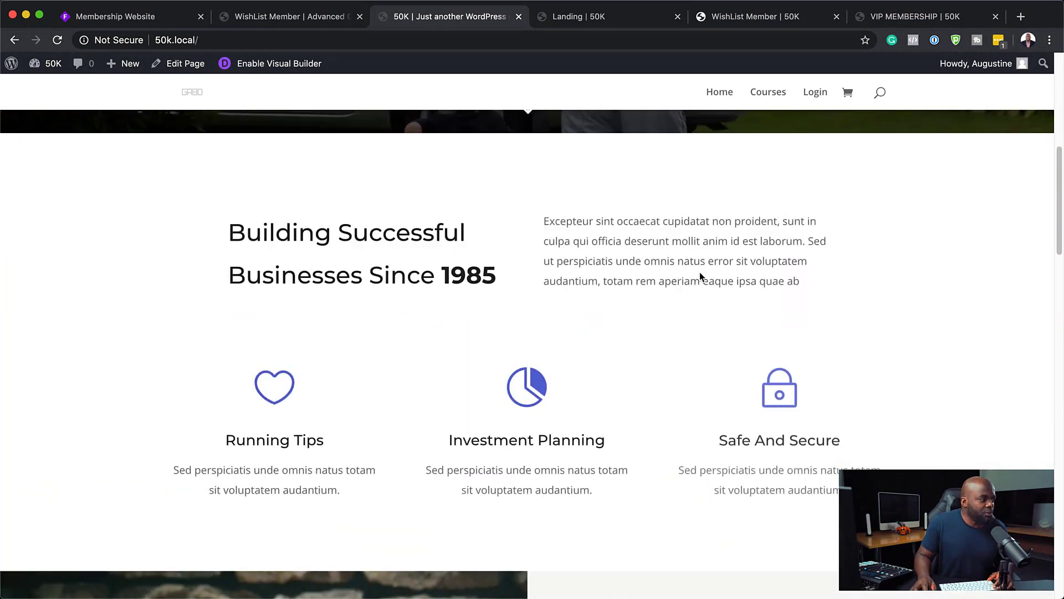
scroll(391, 459, down, 8)
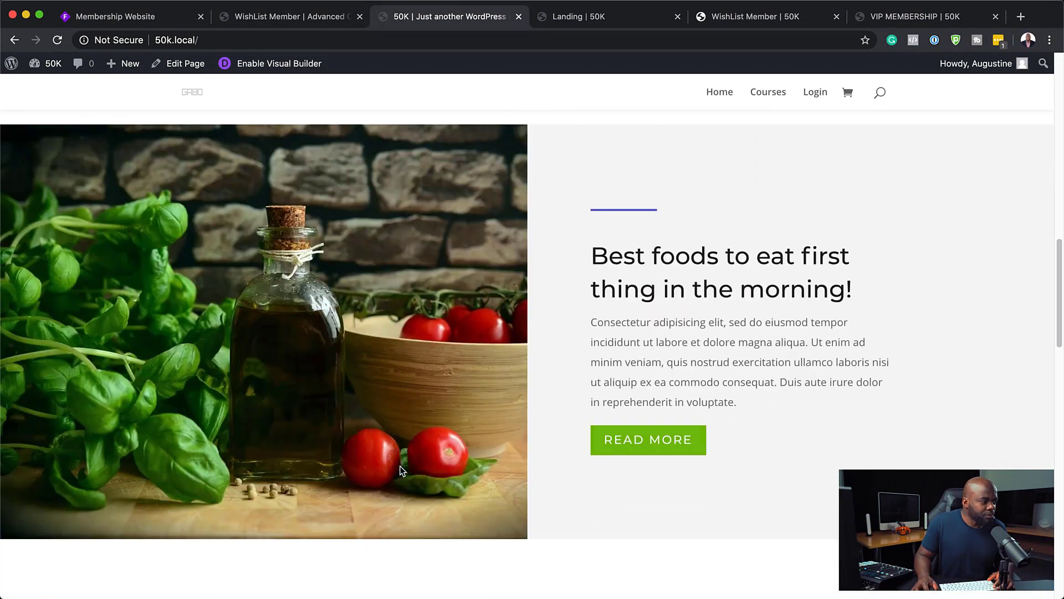
scroll(502, 441, down, 18)
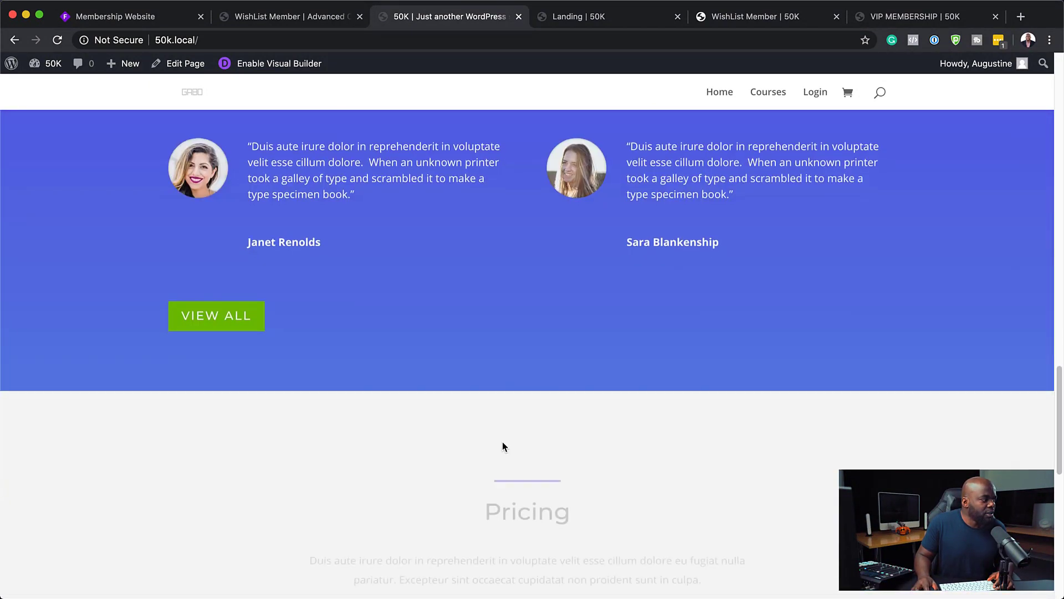
scroll(435, 457, down, 5)
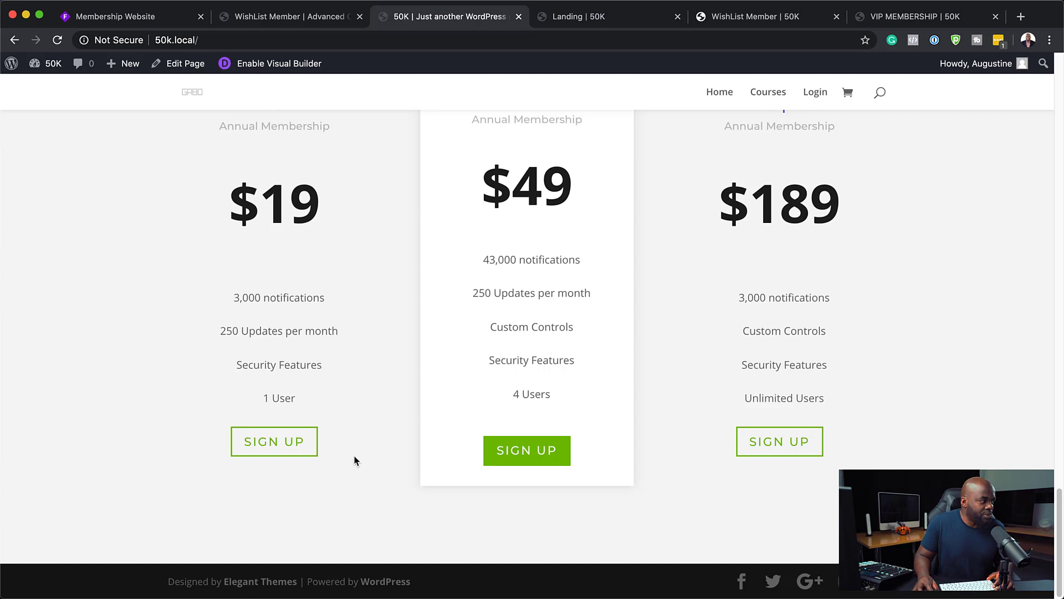
scroll(333, 449, up, 10)
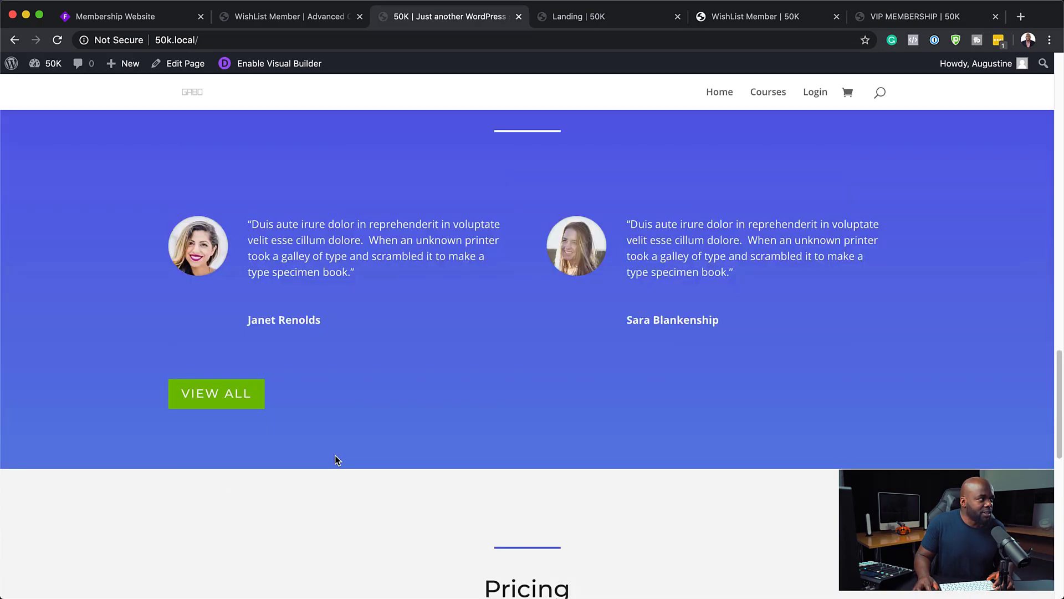
scroll(334, 459, up, 10)
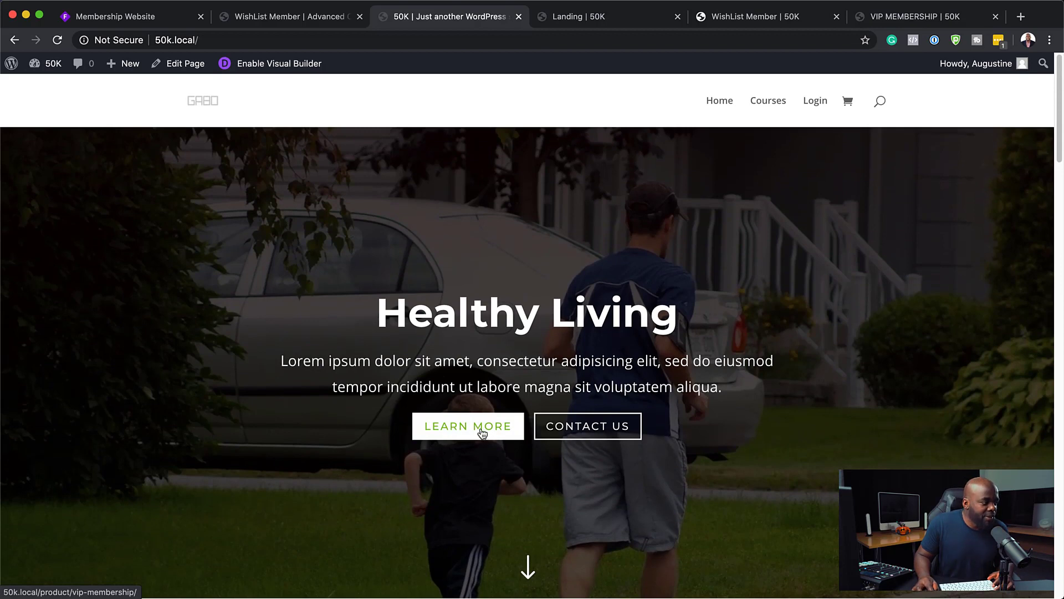
click(481, 432)
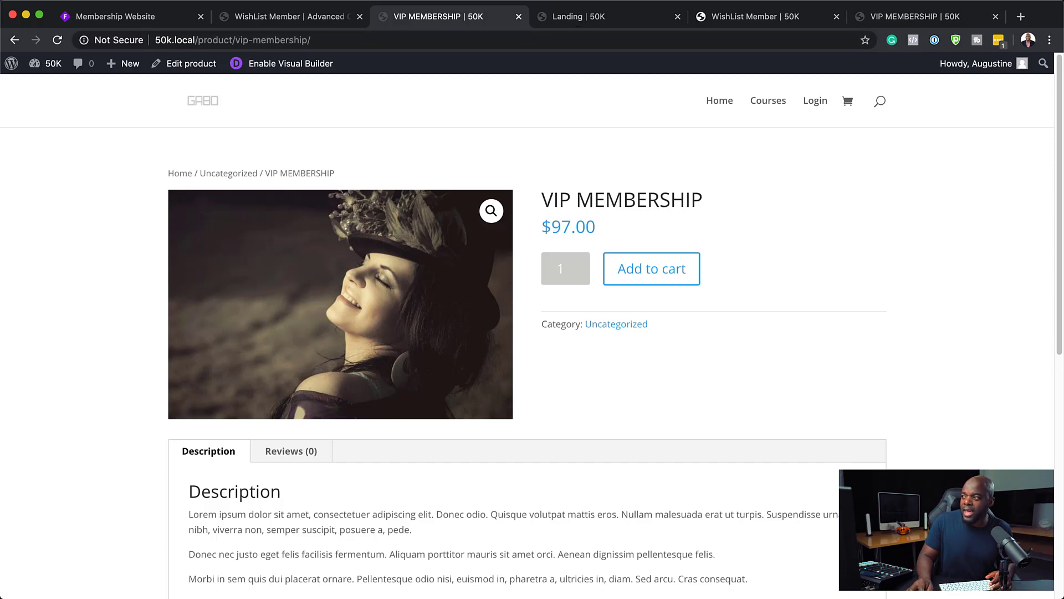
Switch to the incognito window showing the members-only error page and follow its Become a member! link.
drag(1063, 100, 471, 21)
double_click(475, 21)
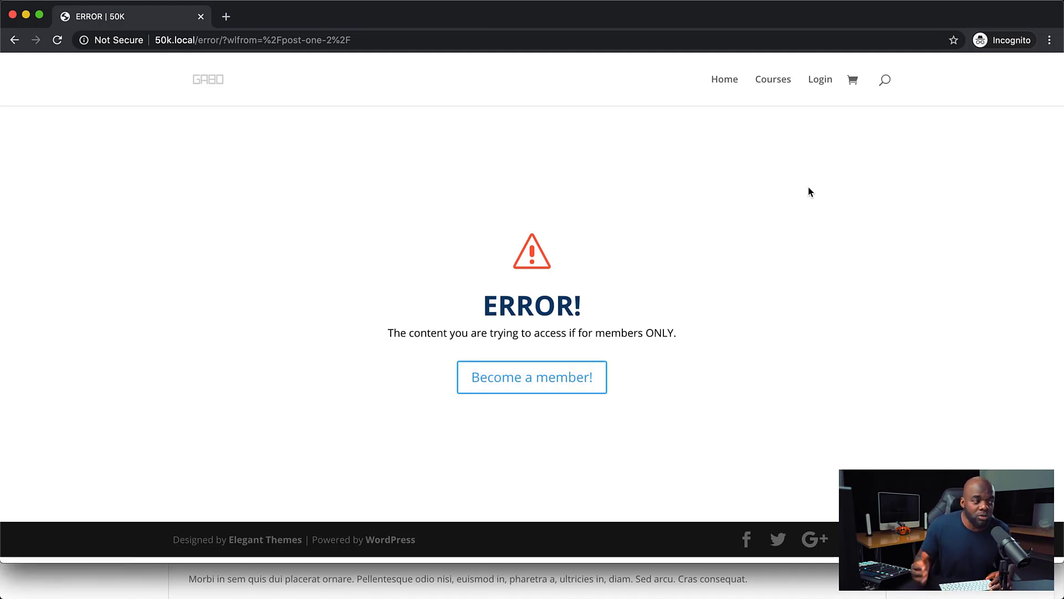
click(542, 382)
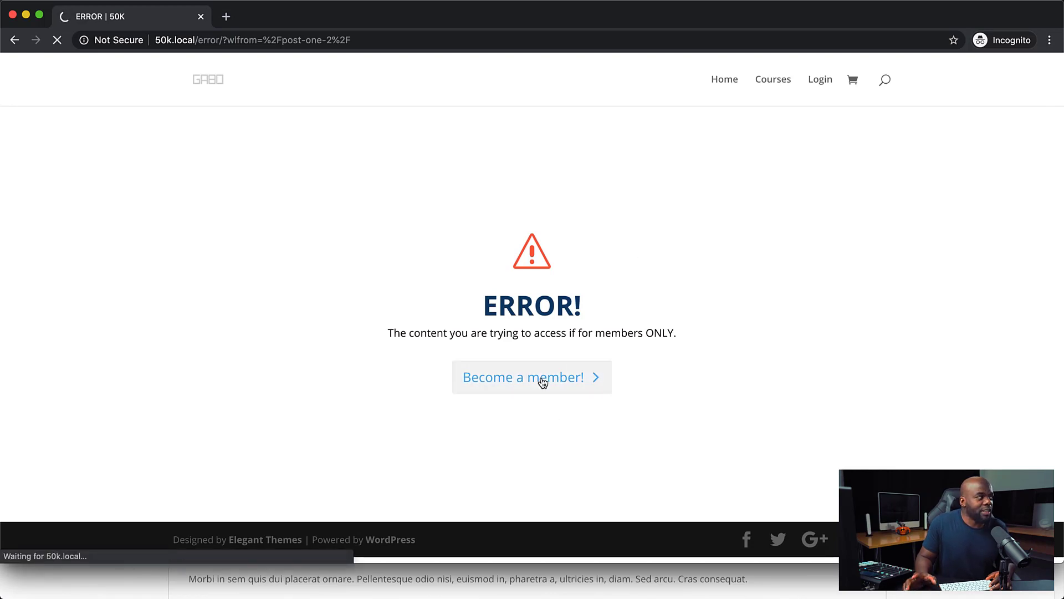